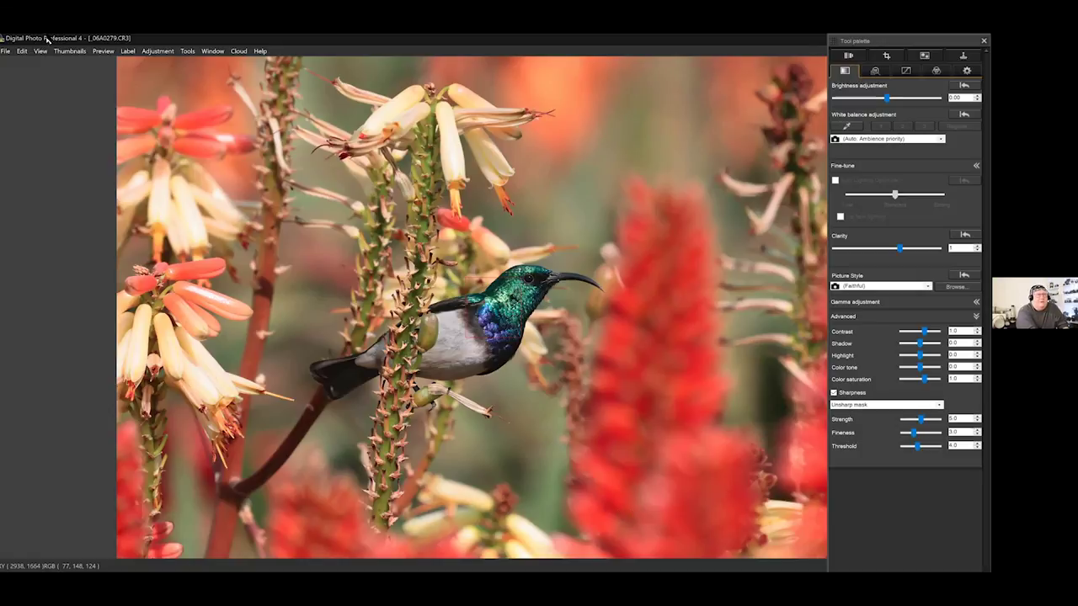
# - Inspect the sunbird photo up close and check the lens and ISO speed in its shooting information
pyautogui.hotkey('ctrl', '5')
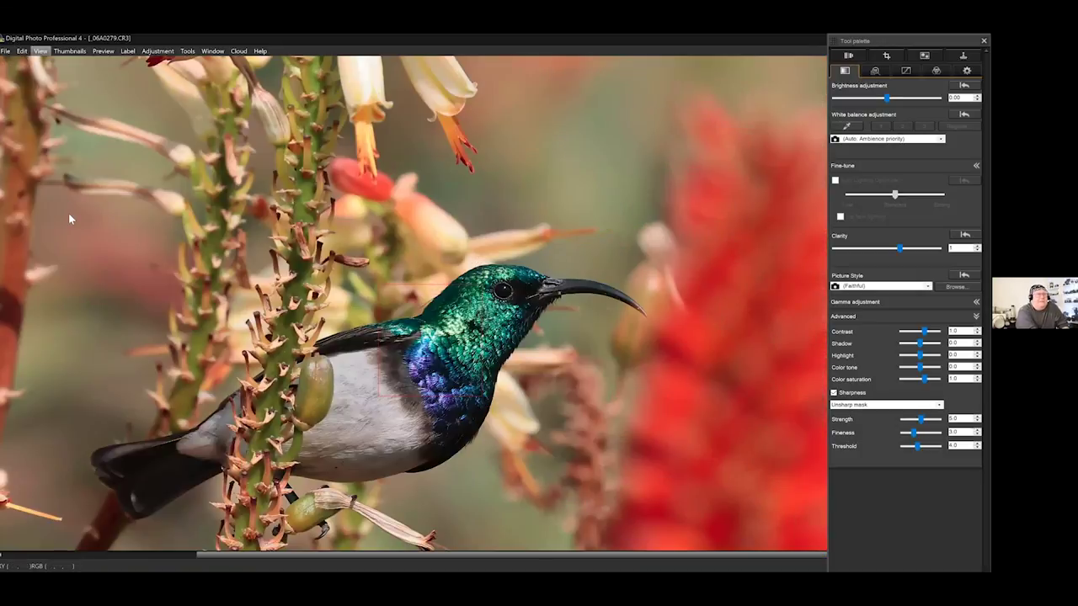
pyautogui.hotkey('alt', 'v')
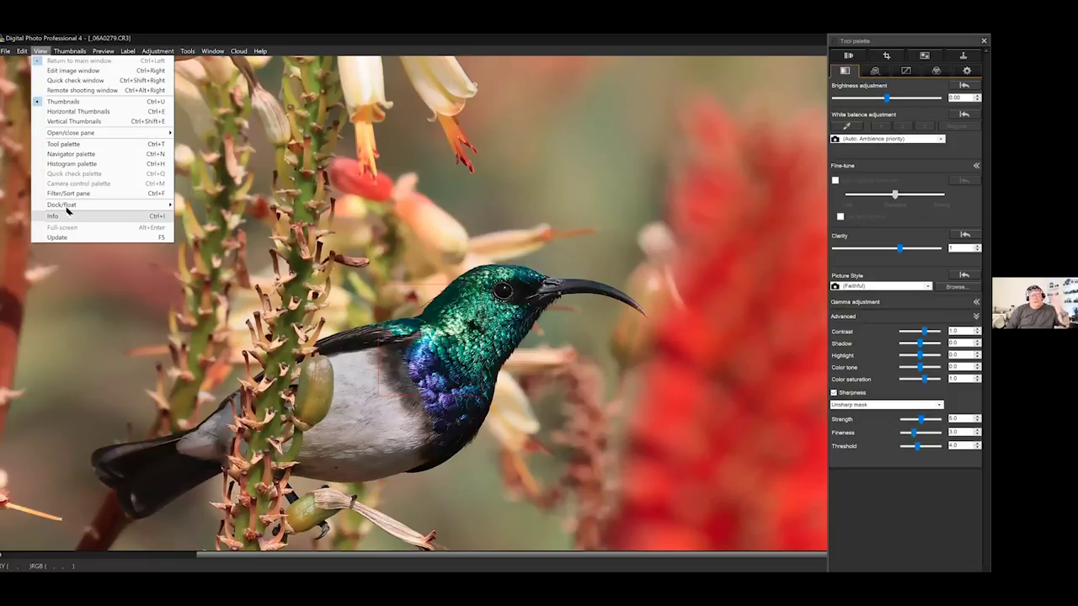
pyautogui.click(67, 212)
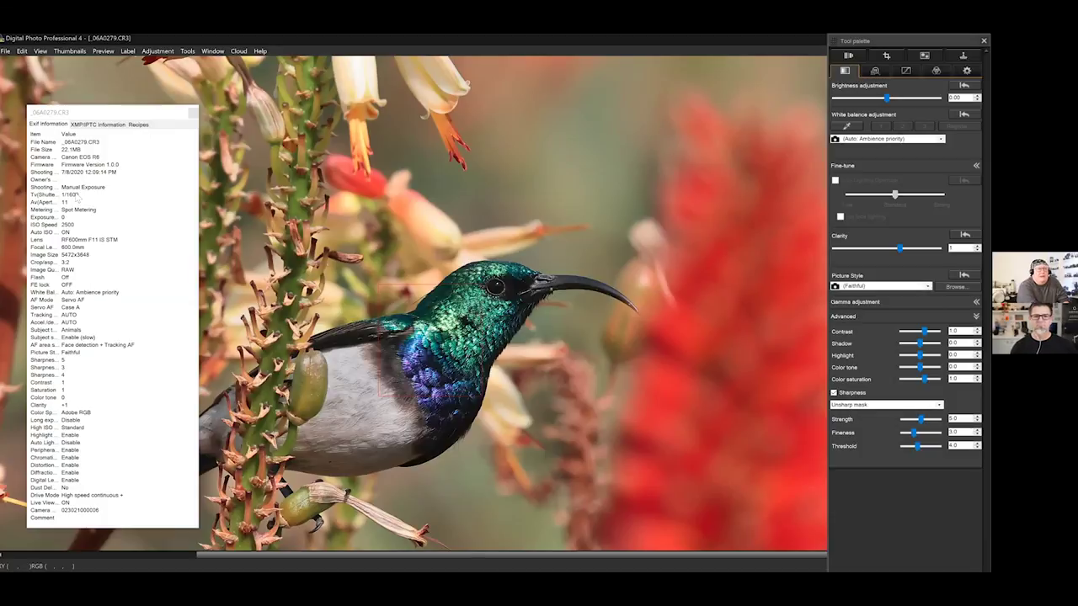
pyautogui.click(73, 240)
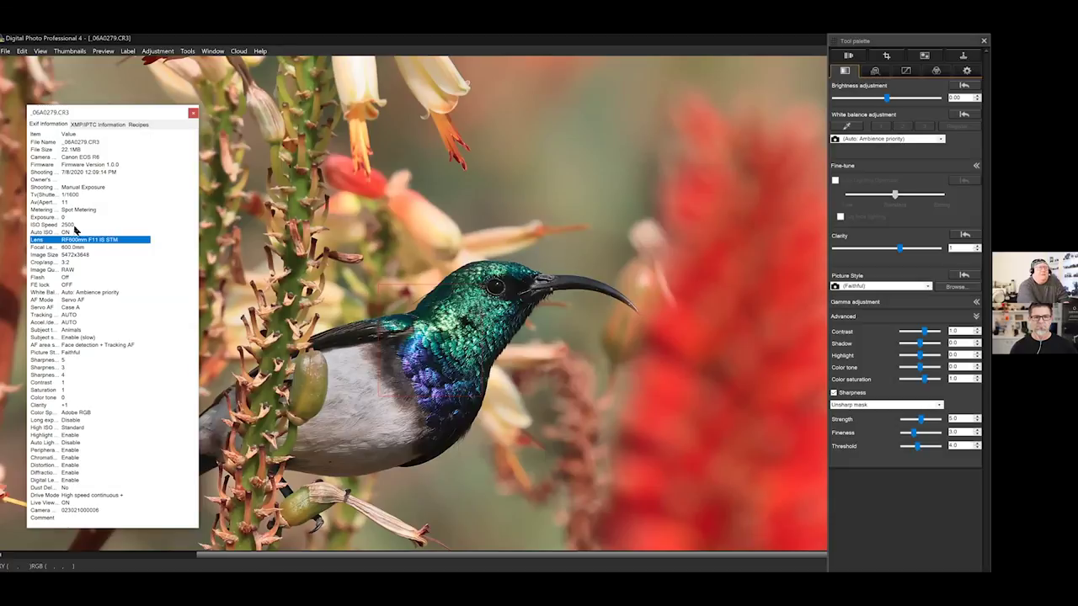
pyautogui.press('Up')
pyautogui.press('Up')
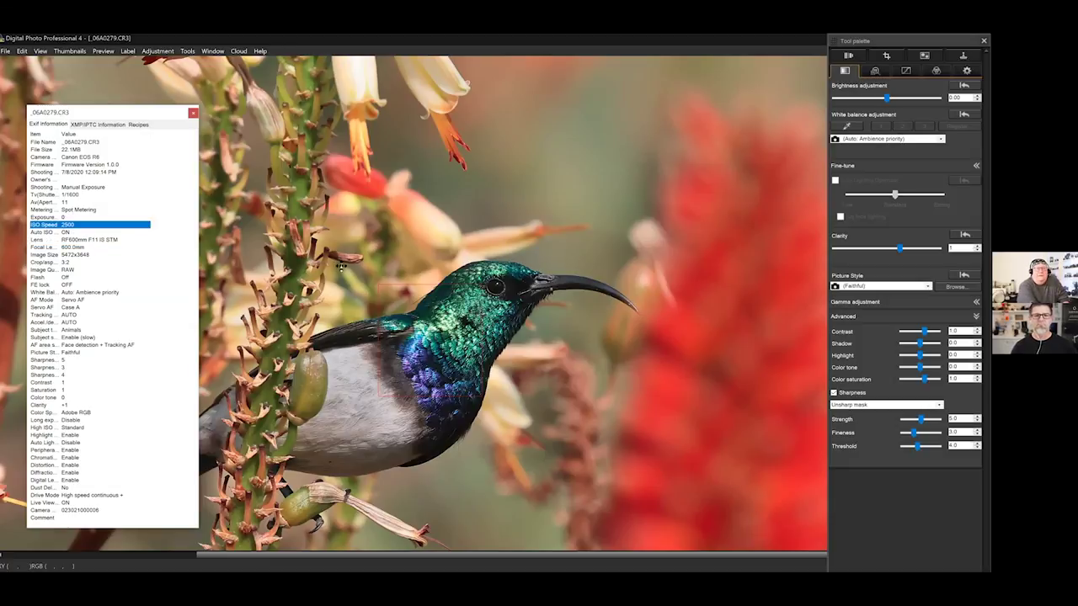
# - Return the sunbird photo to the full-image view and close its shooting information
pyautogui.click(336, 267)
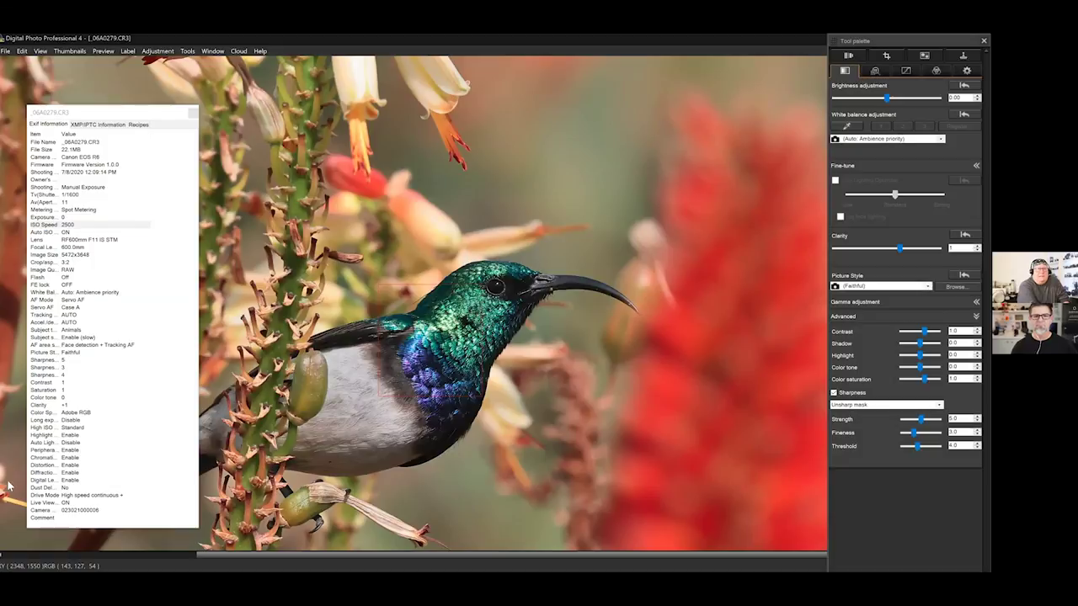
pyautogui.hotkey('ctrl', '4')
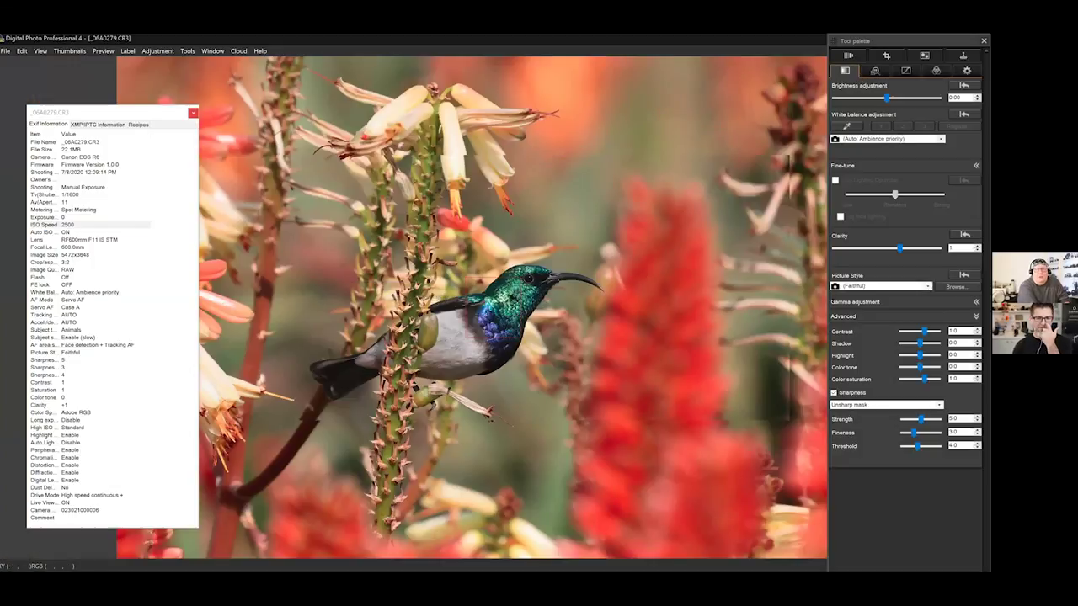
pyautogui.click(193, 114)
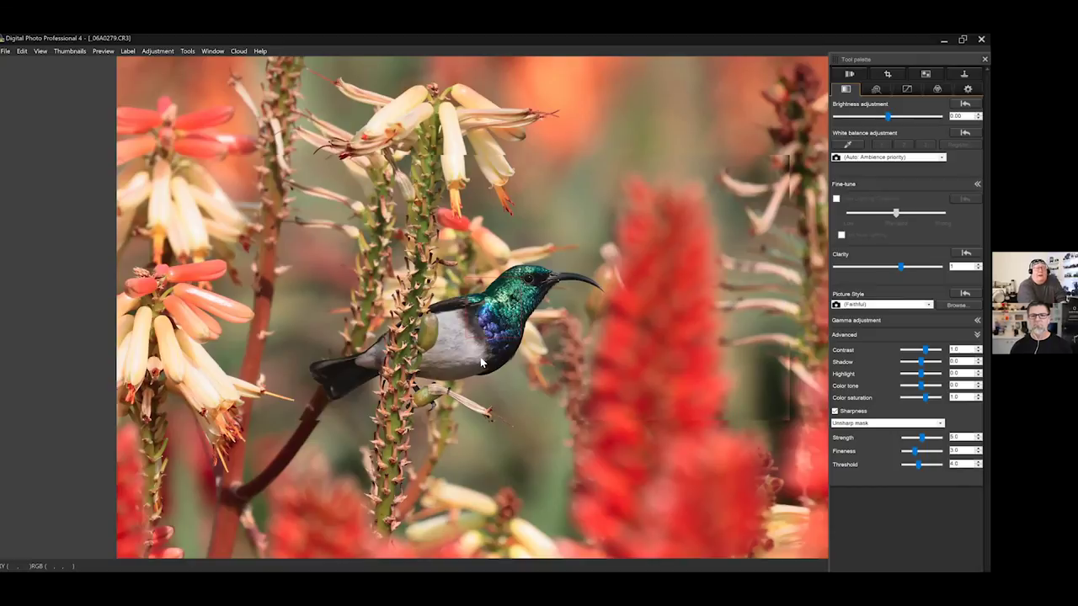
# - Open photo _06A0268.CR3 from the thumbnails and examine the bird on the red flower up close
pyautogui.hotkey('ctrl', 'alt', 'm')
pyautogui.click(502, 227)
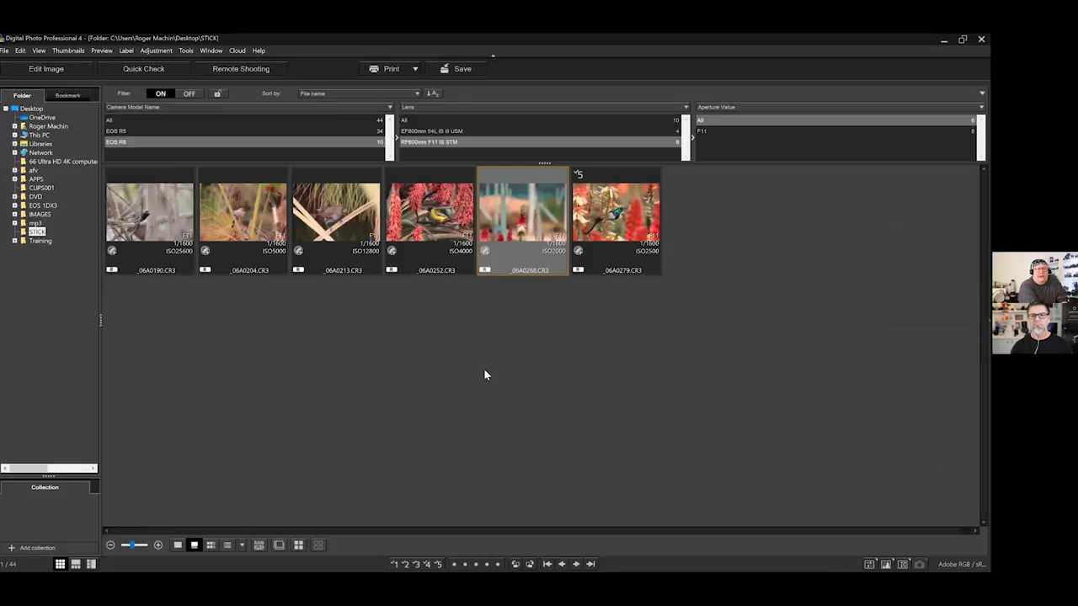
pyautogui.hotkey('ctrl', 'e')
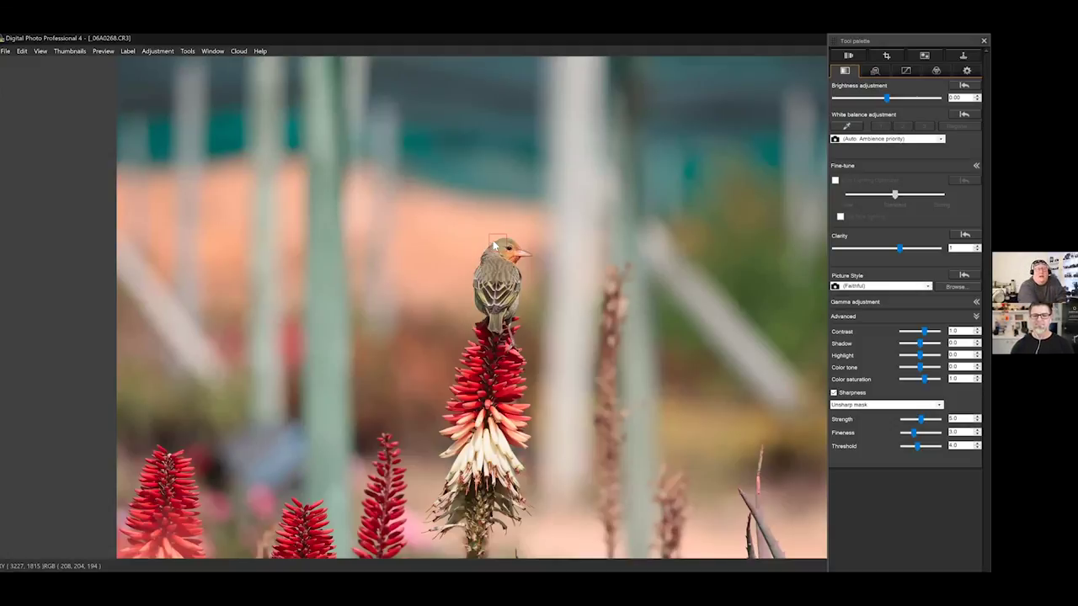
pyautogui.click(64, 362)
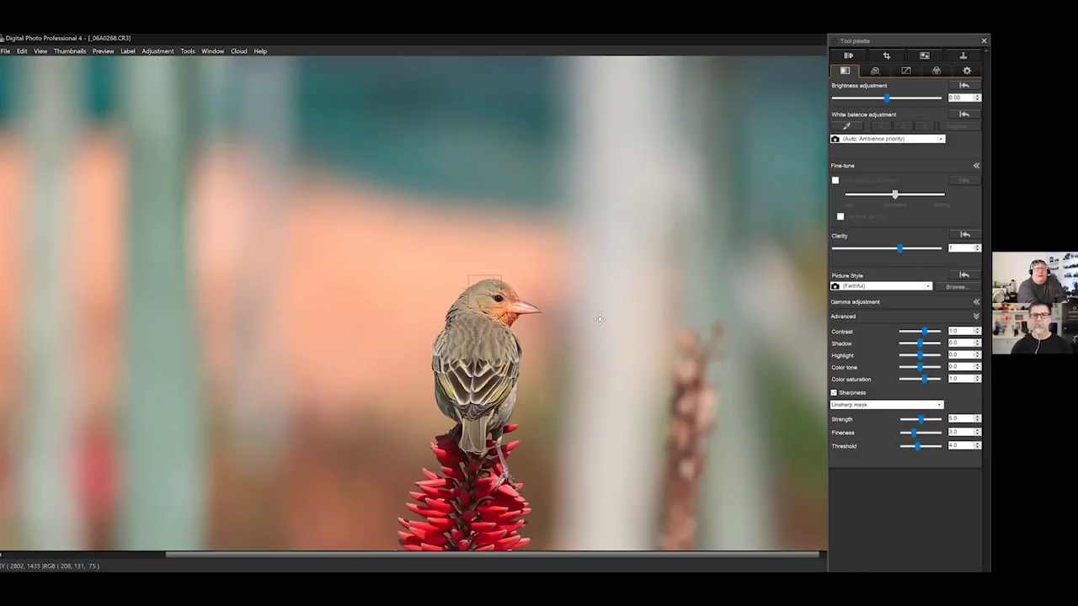
pyautogui.scroll(-3, 657, 316)
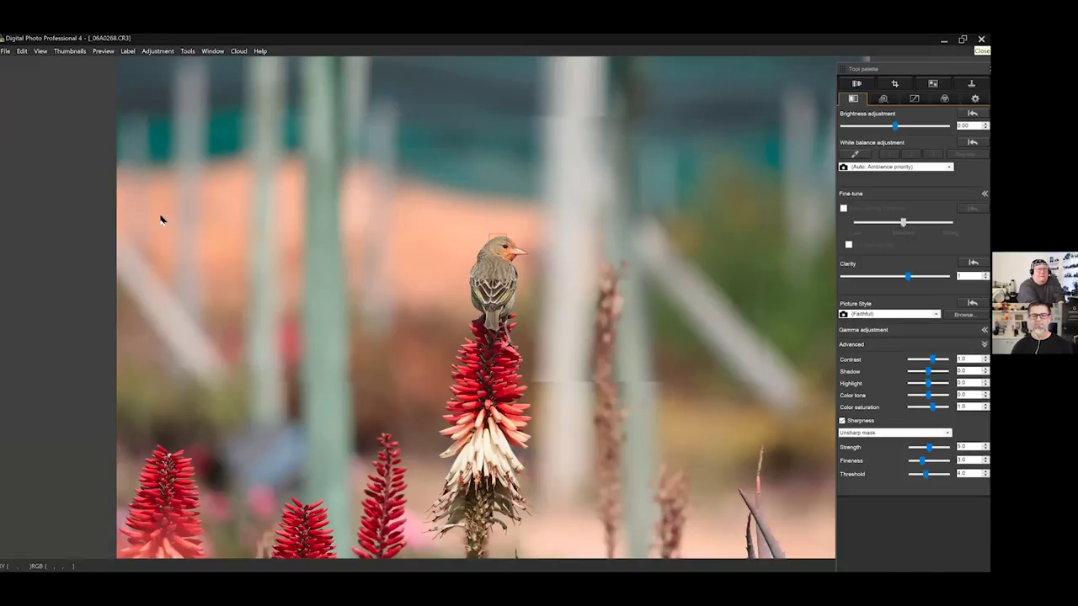
# - Open photo _06A0204.CR3 from the thumbnails and examine the red-beaked bird up close
pyautogui.hotkey('ctrl', 'alt', 'm')
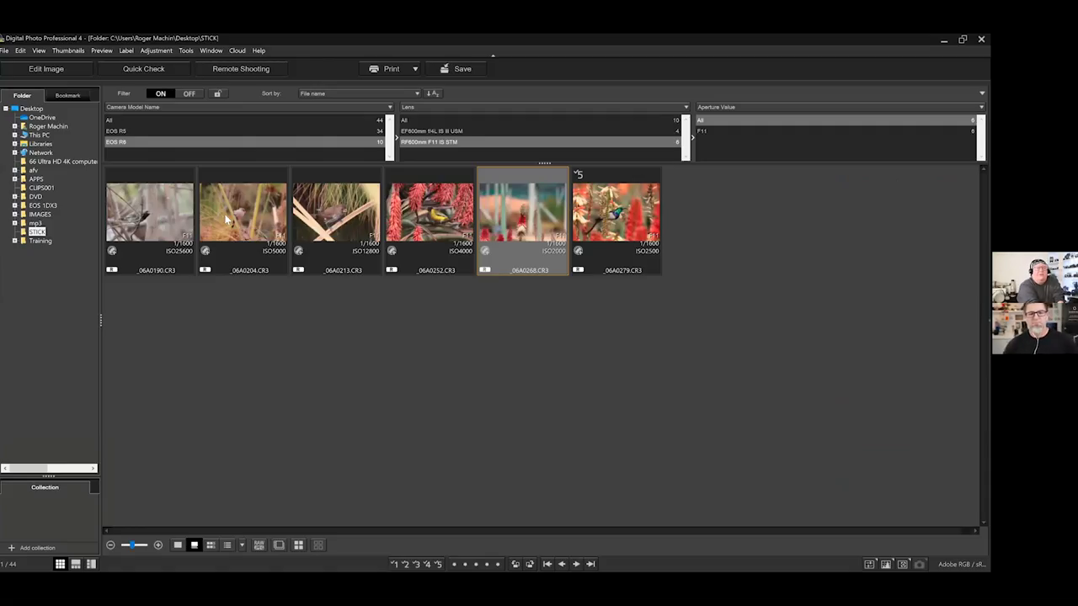
pyautogui.click(226, 220)
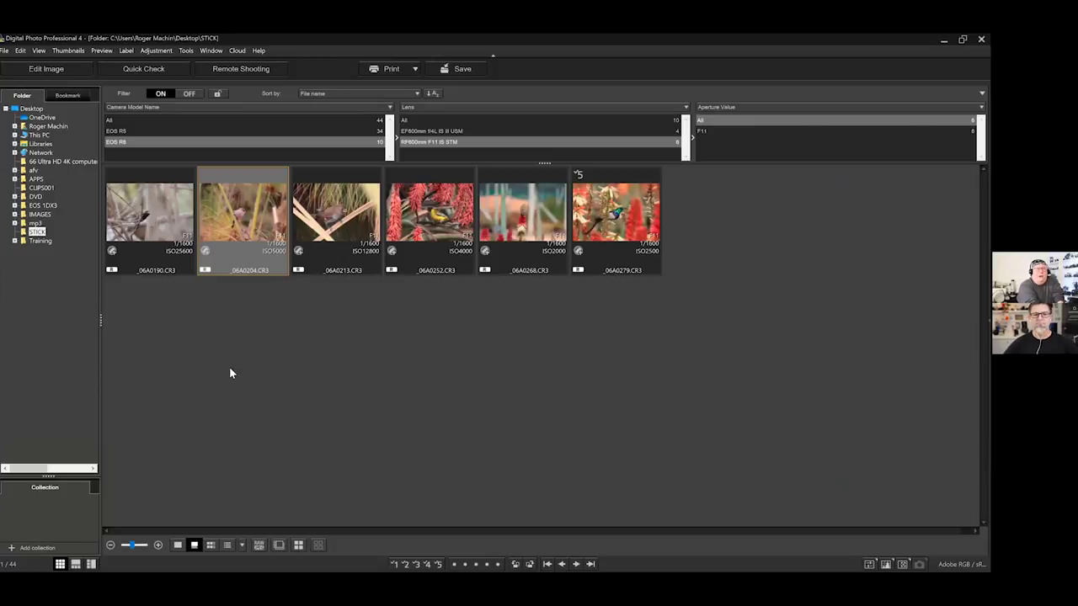
pyautogui.hotkey('ctrl', 'e')
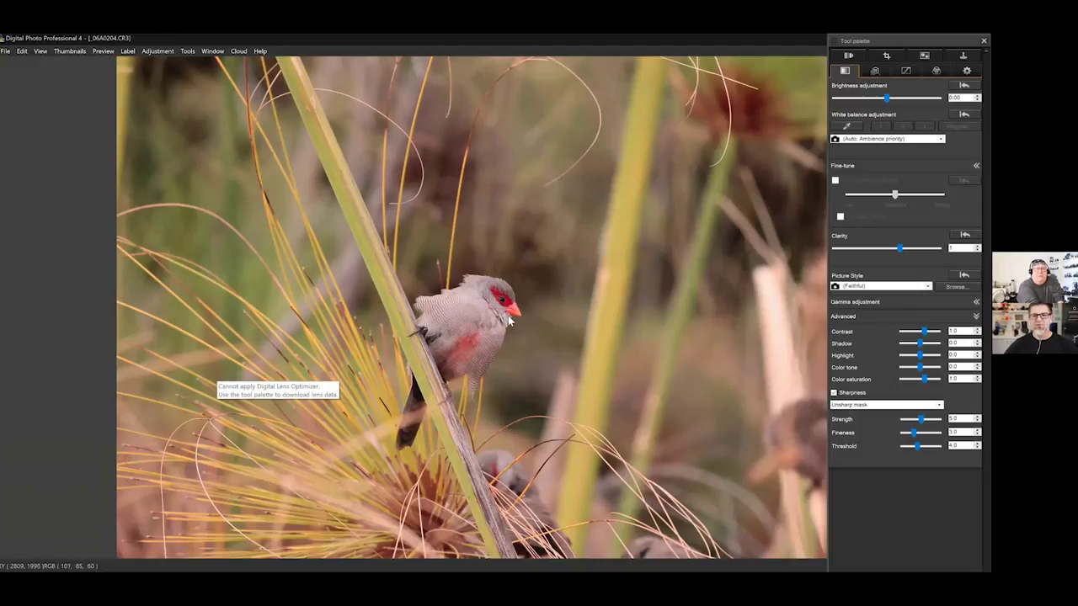
pyautogui.click(760, 312)
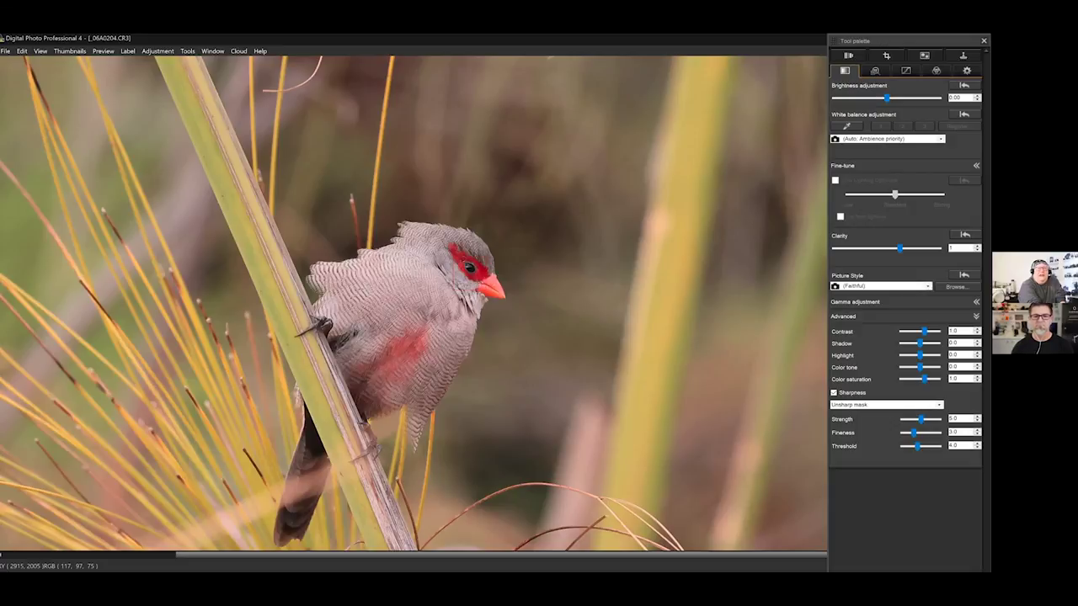
pyautogui.click(734, 319)
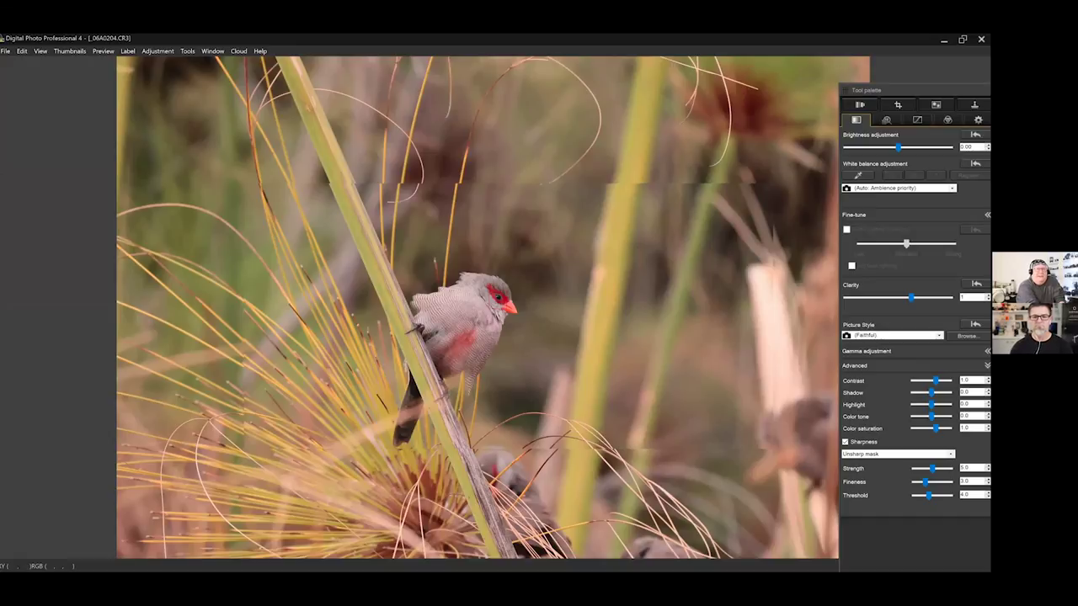
# - Open photo _06A0213.CR3 from the thumbnails and display its shooting information
pyautogui.doubleClick(338, 215)
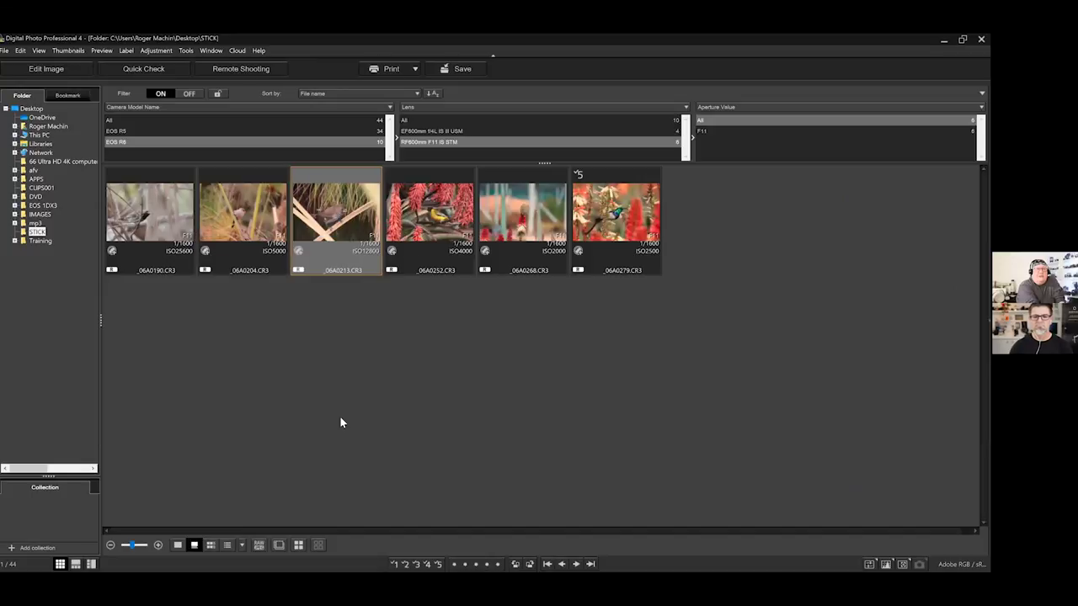
pyautogui.hotkey('alt', 't')
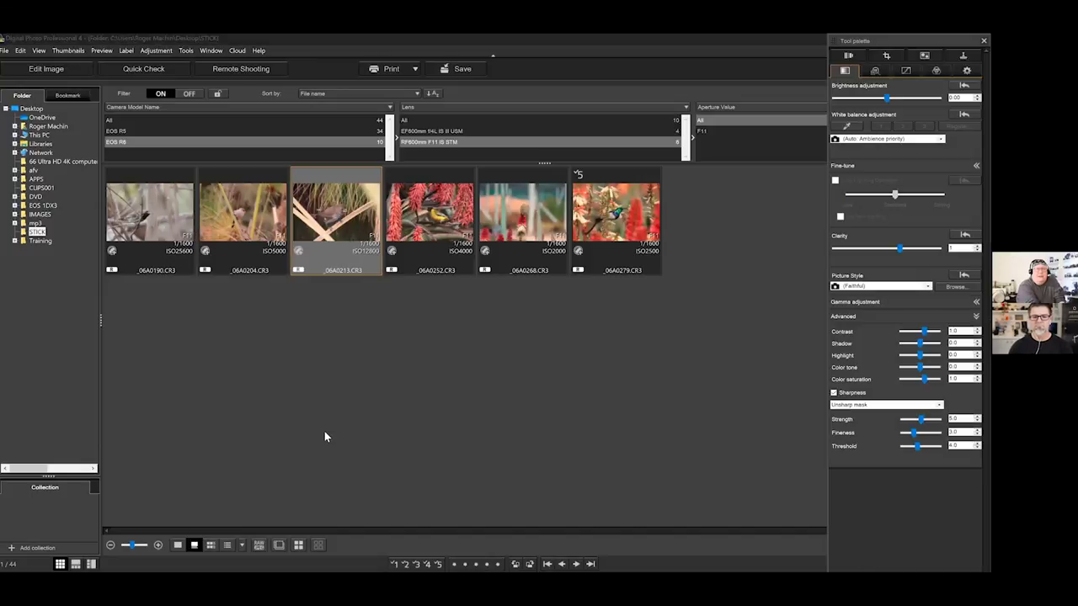
pyautogui.press('Return')
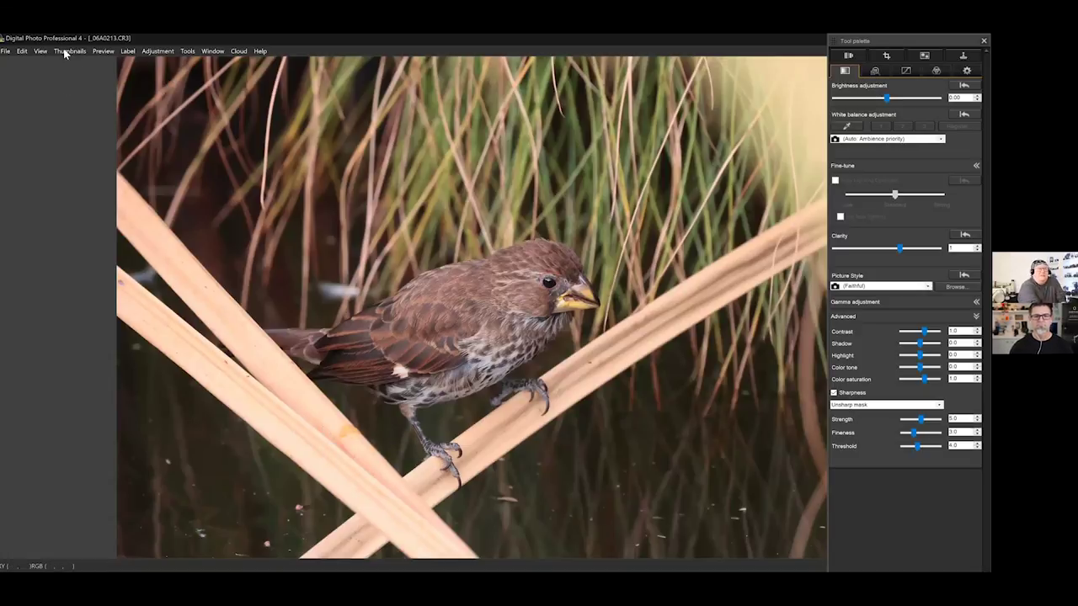
pyautogui.press('Down')
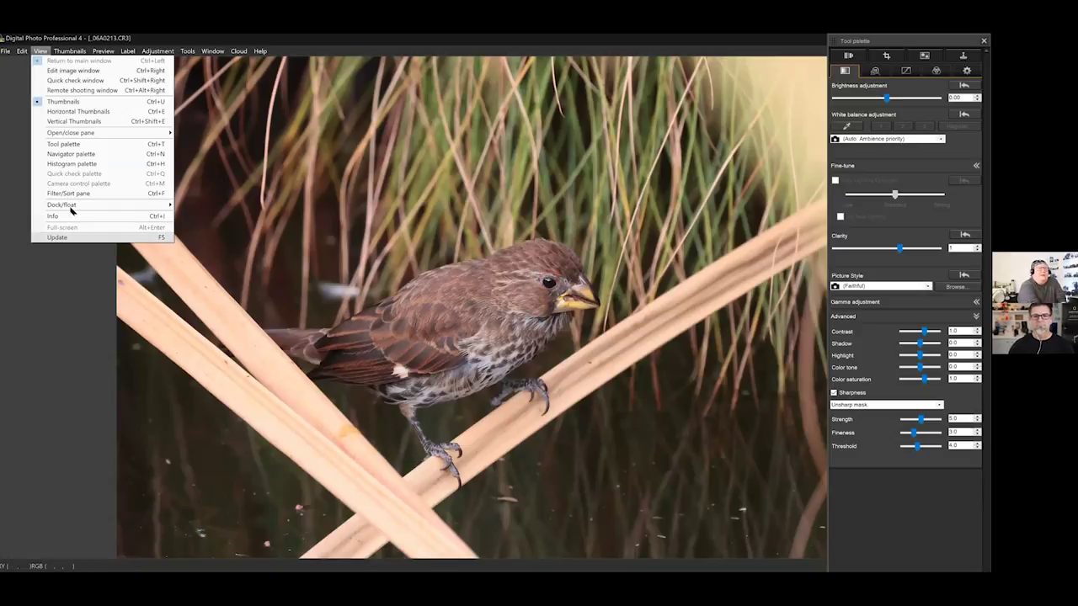
pyautogui.press('Up')
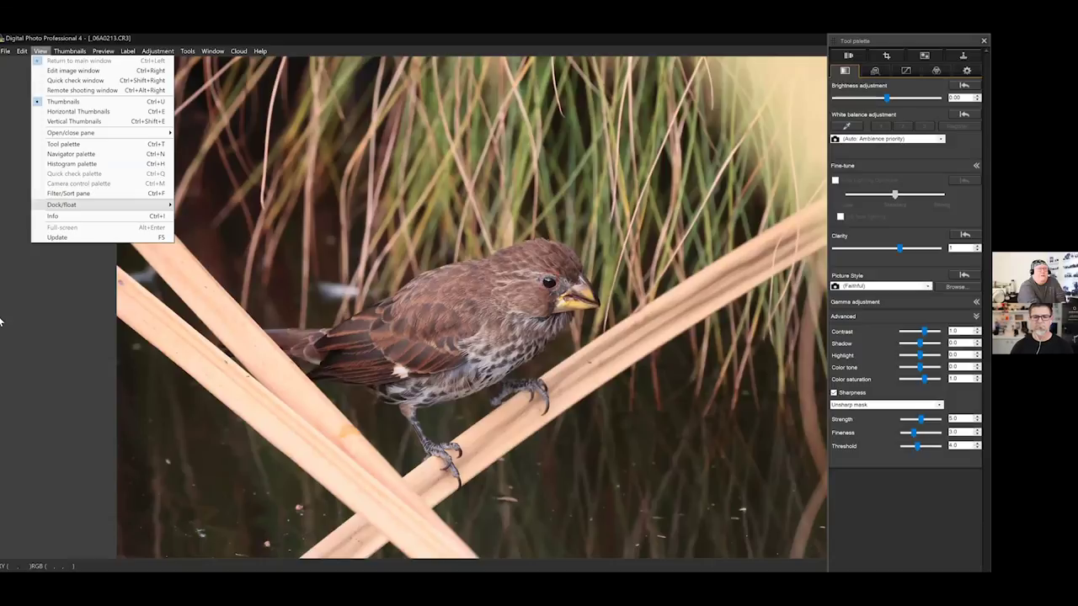
pyautogui.hotkey('ctrl', 'i')
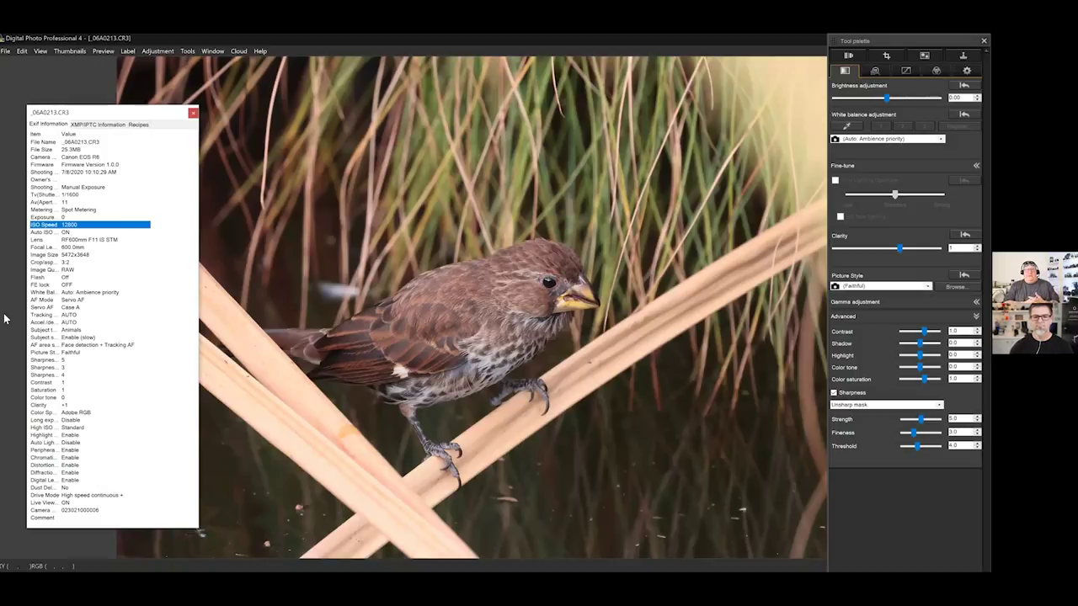
# - Examine the brown bird's feather detail up close, then close the photo and return to the thumbnails
pyautogui.click(676, 354)
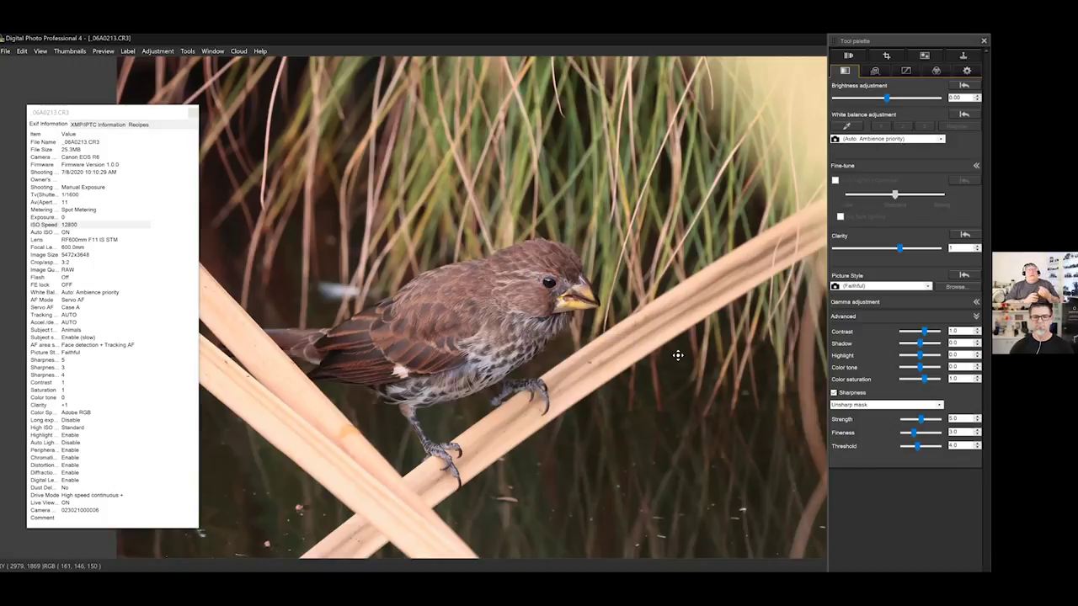
pyautogui.click(677, 354)
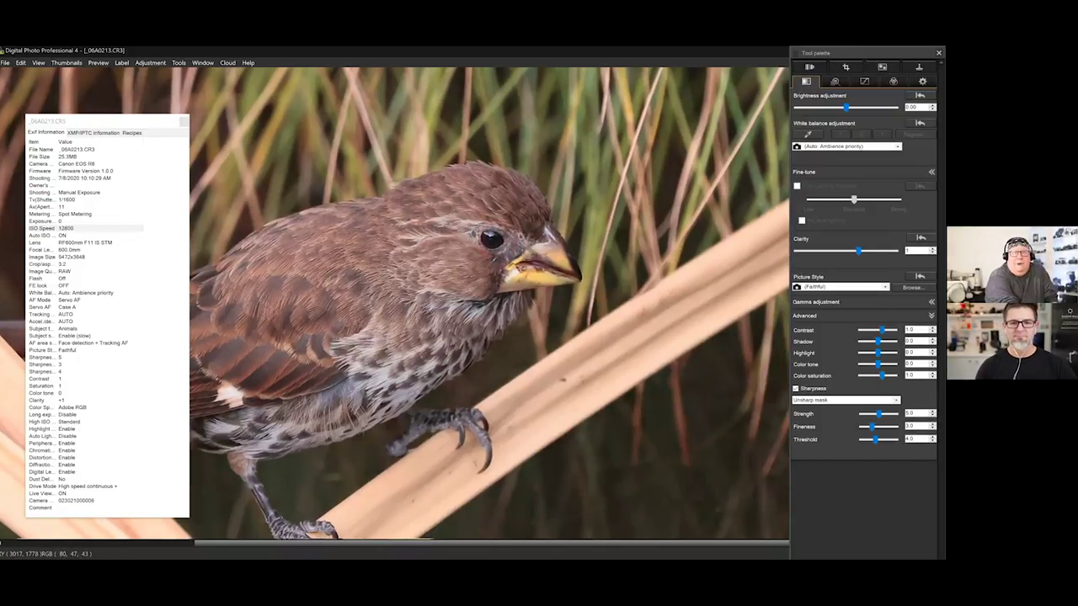
pyautogui.hotkey('ctrl', '4')
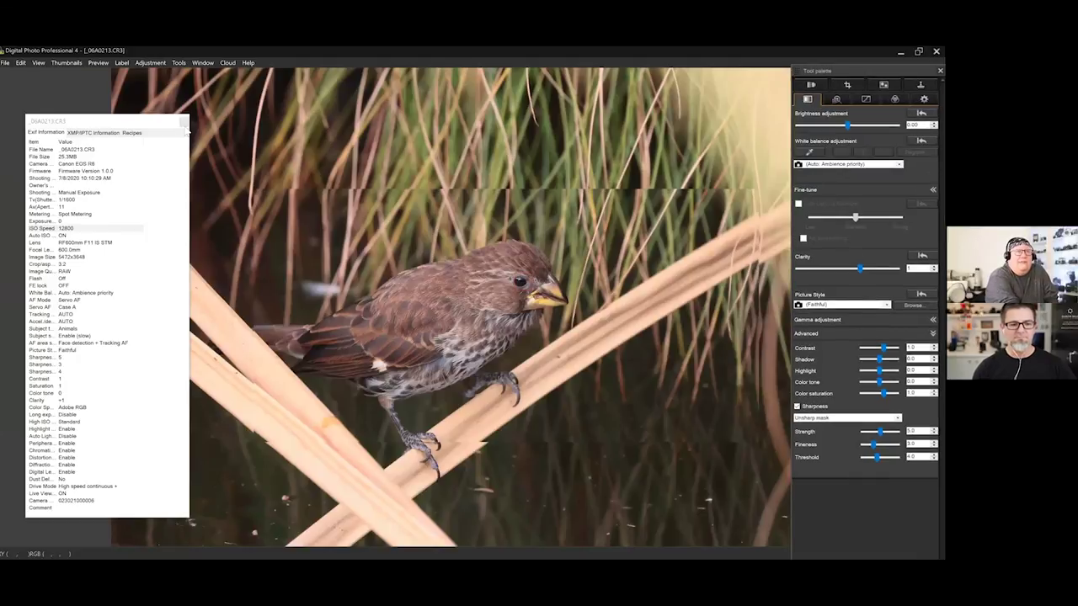
pyautogui.hotkey('ctrl', 'w')
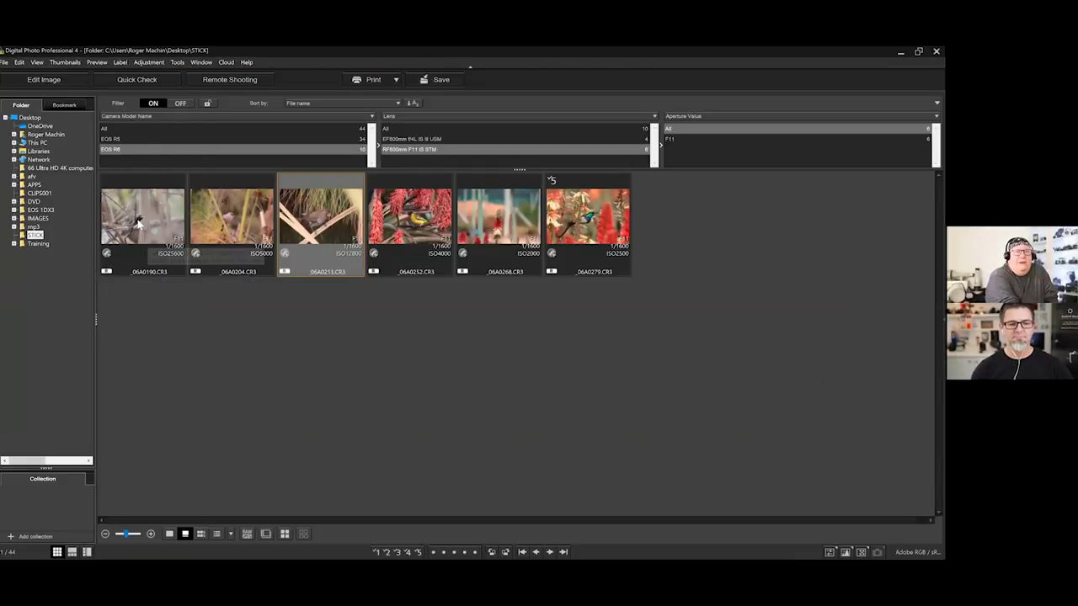
# - Open photo _06A0190.CR3, display its shooting information, and examine the bird's head up close
pyautogui.click(140, 223)
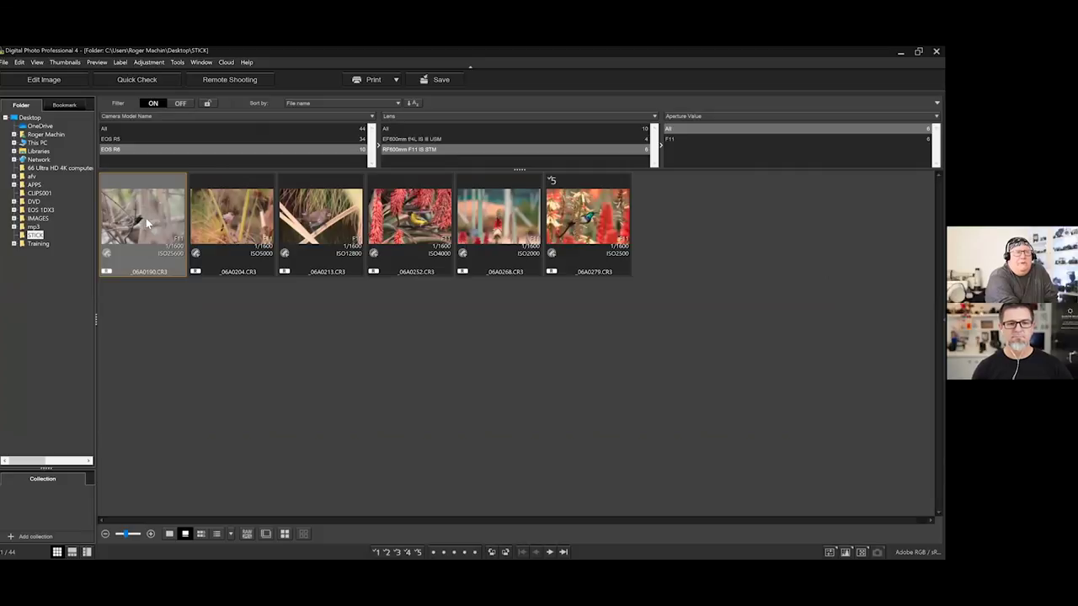
pyautogui.hotkey('ctrl', 't')
pyautogui.doubleClick(146, 218)
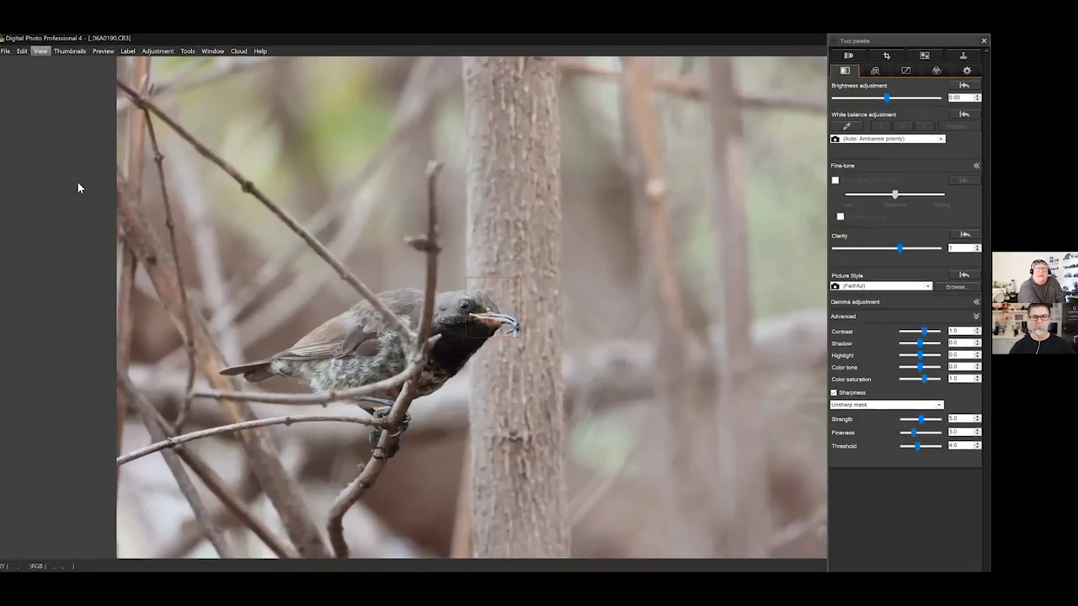
pyautogui.hotkey('alt', 'v')
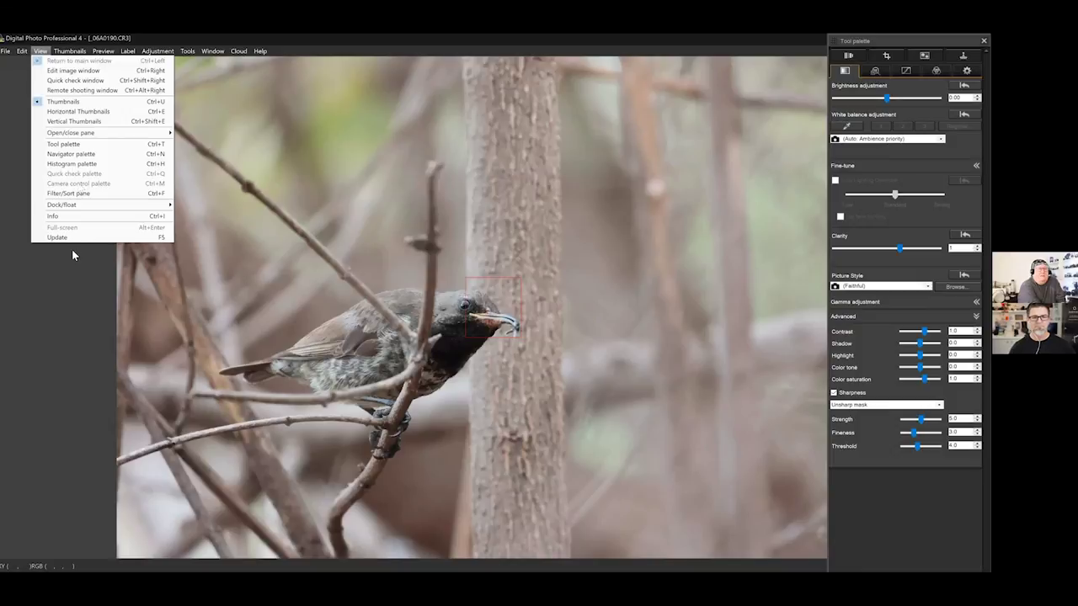
pyautogui.click(52, 216)
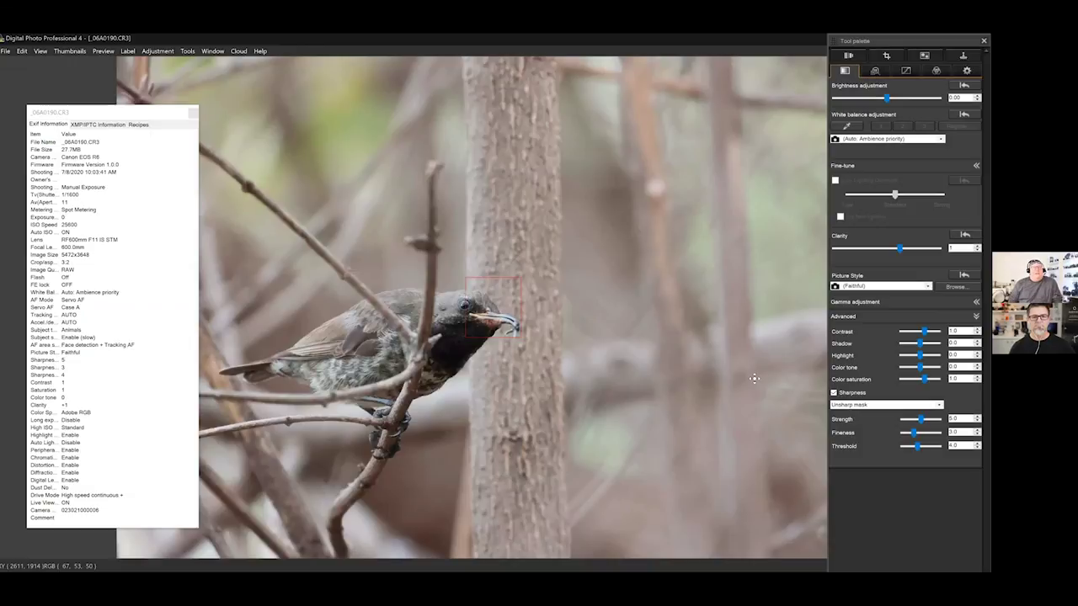
pyautogui.hotkey('alt', '1')
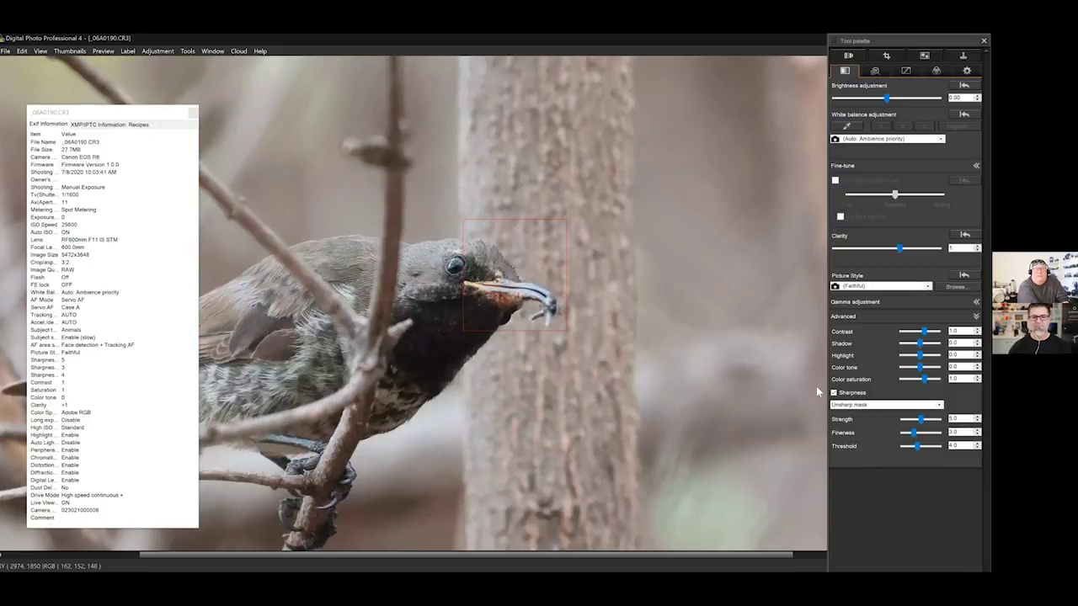
pyautogui.hotkey('ctrl', '4')
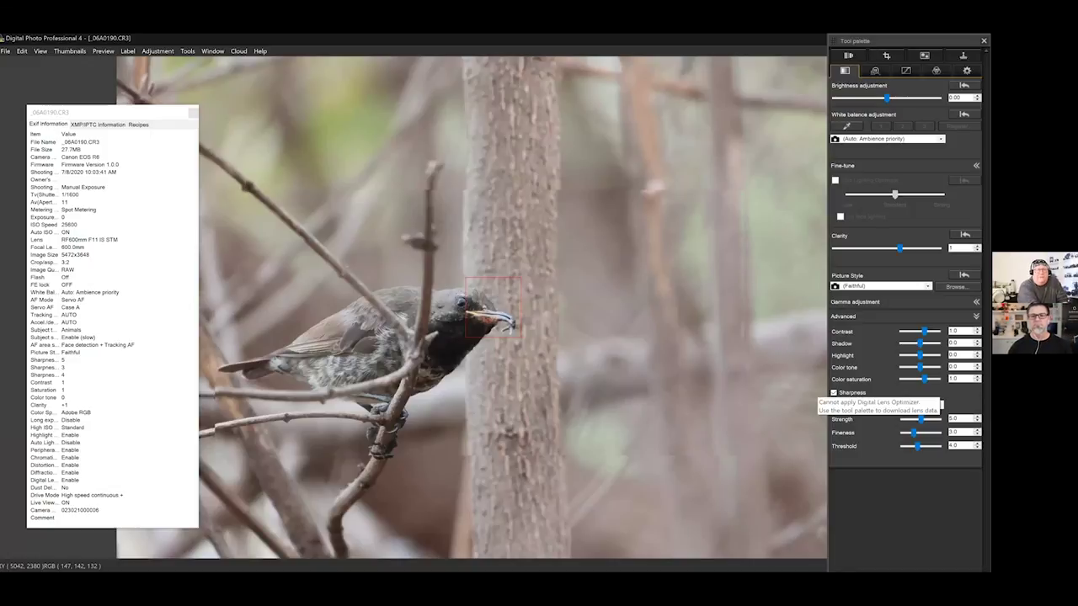
# - Filter the EOS R6 thumbnails to the EF600mm f4L IS III USM lens and close the shooting information
pyautogui.hotkey('alt', 'm')
pyautogui.click(431, 132)
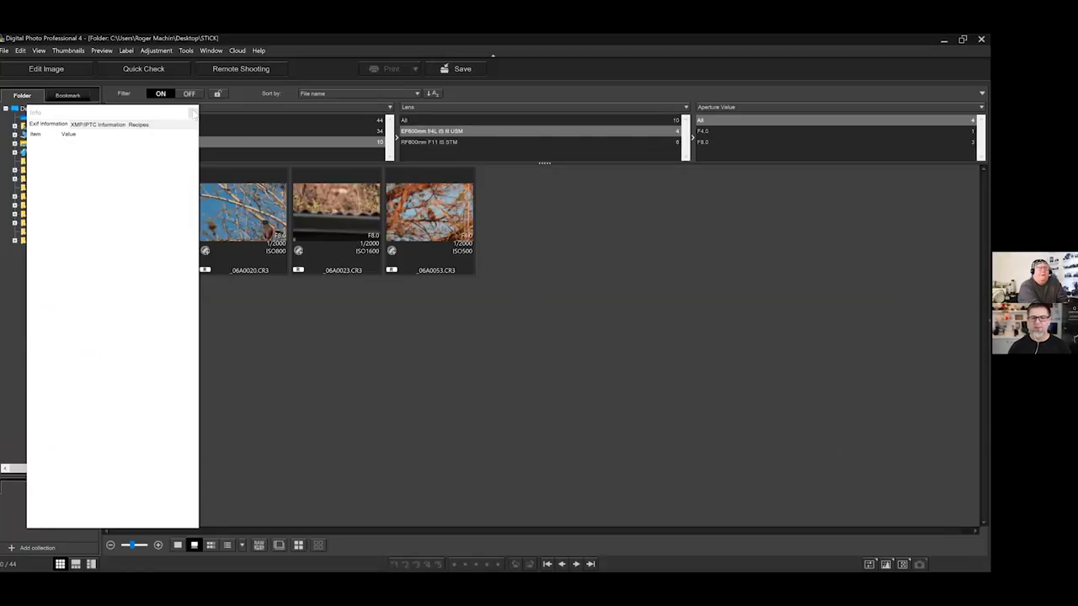
pyautogui.click(193, 111)
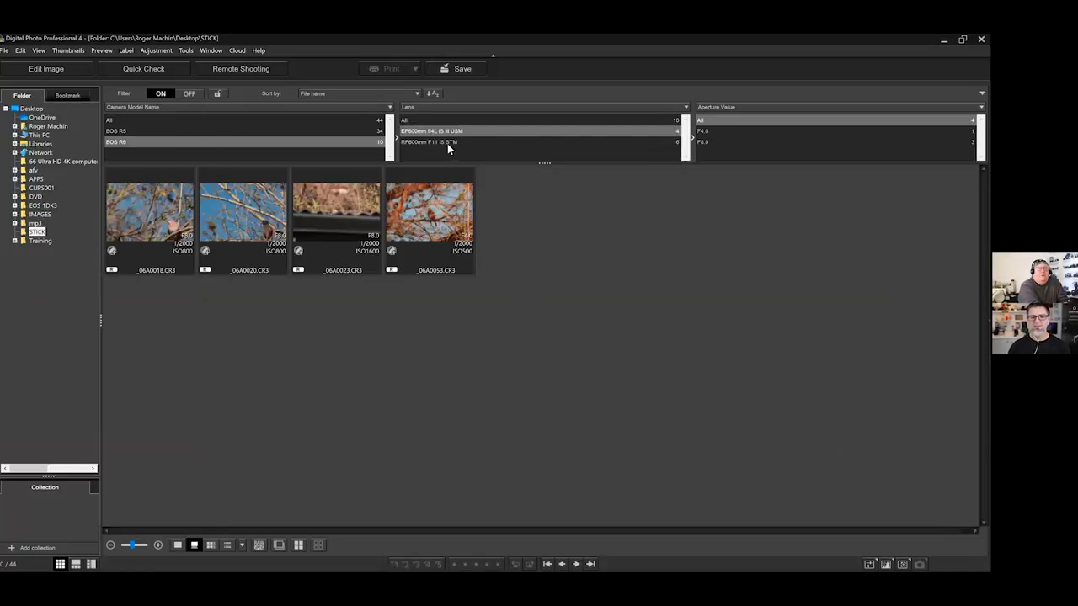
# - Look over the EOS R6 photos taken with the RF600mm F11 IS STM, then restore the EF600mm f/4L IS III USM filter
pyautogui.click(447, 143)
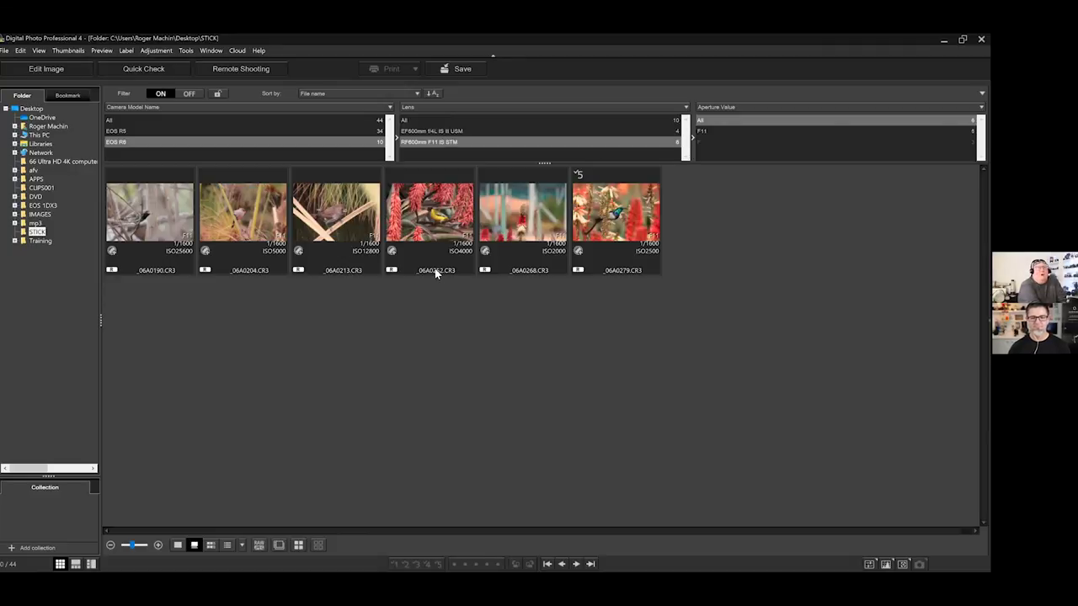
pyautogui.click(444, 131)
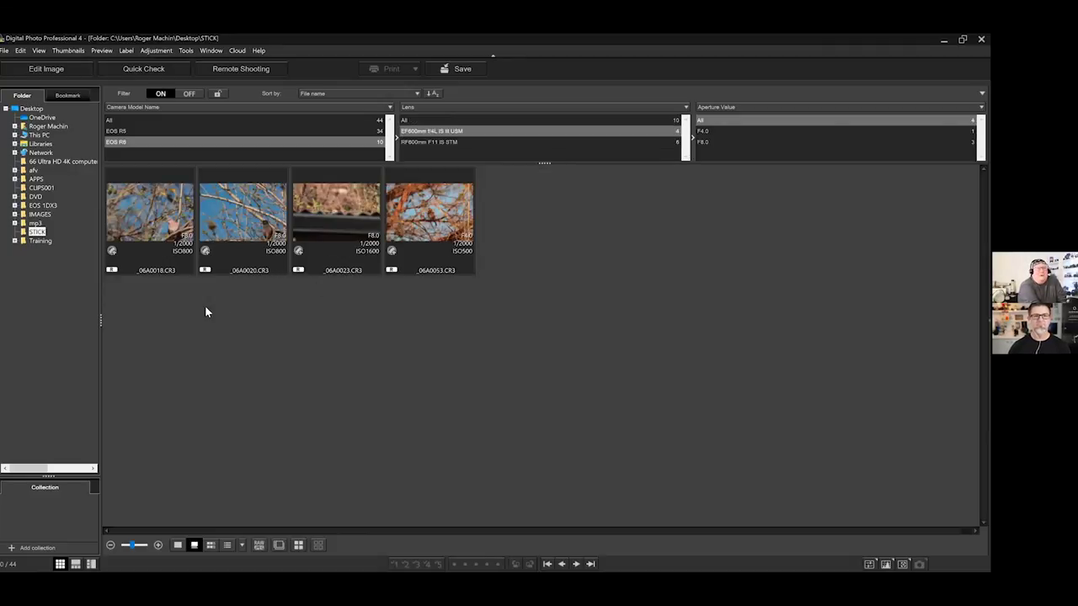
# - Open photo _06A0053.CR3, check the lens and aperture entries in its shooting information, and return to the thumbnails
pyautogui.click(415, 227)
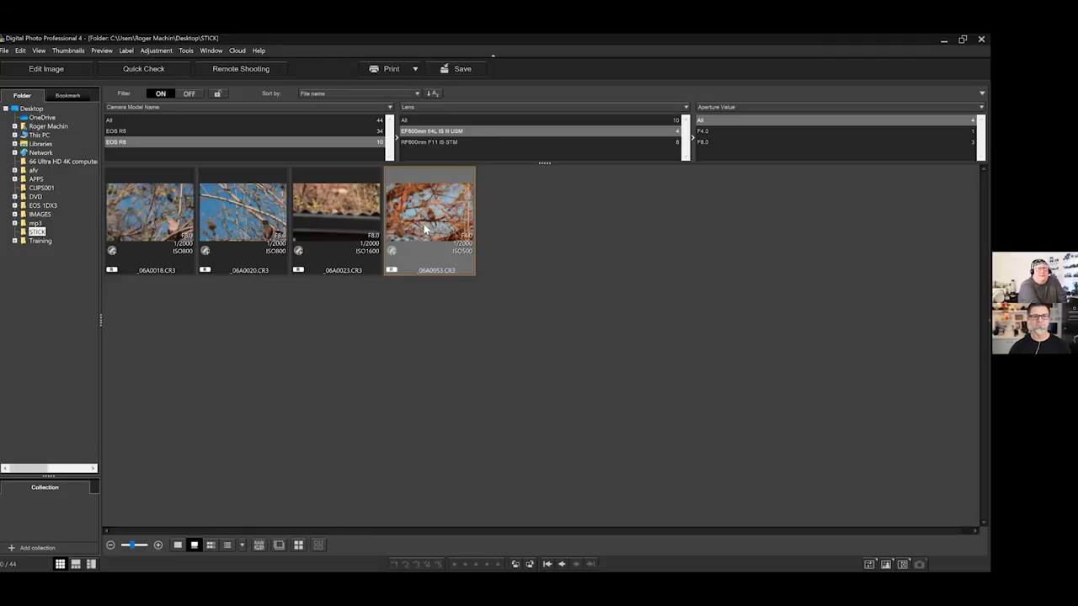
pyautogui.hotkey('alt', 'l')
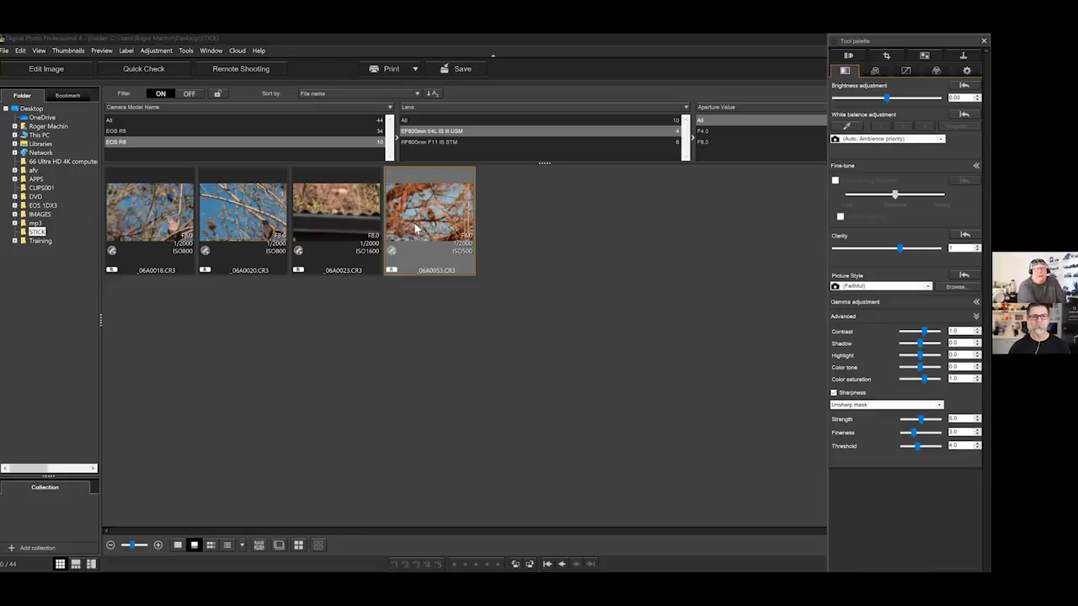
pyautogui.doubleClick(415, 227)
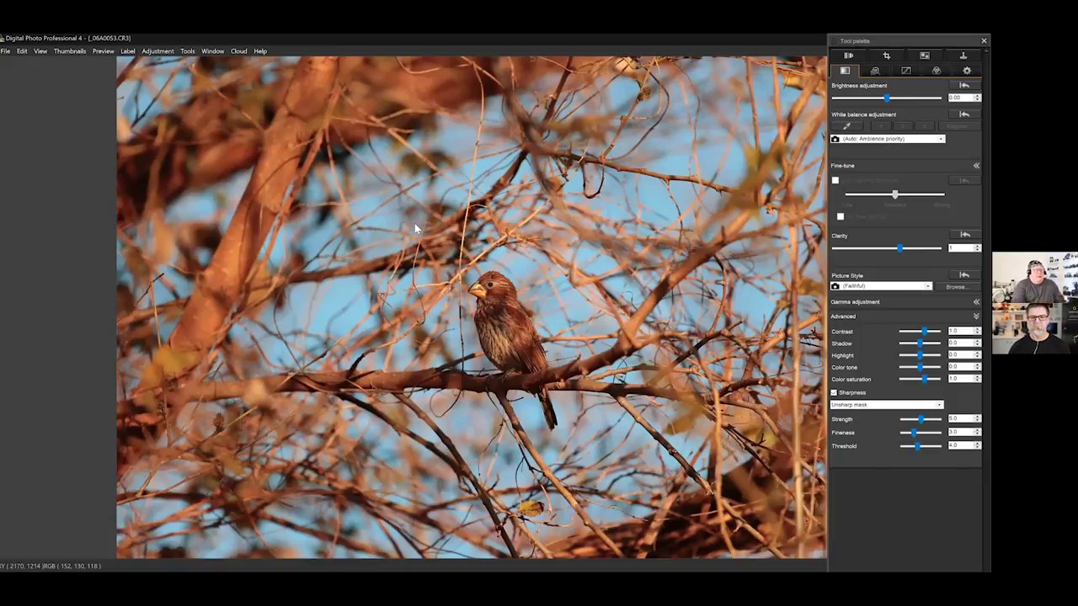
pyautogui.click(40, 51)
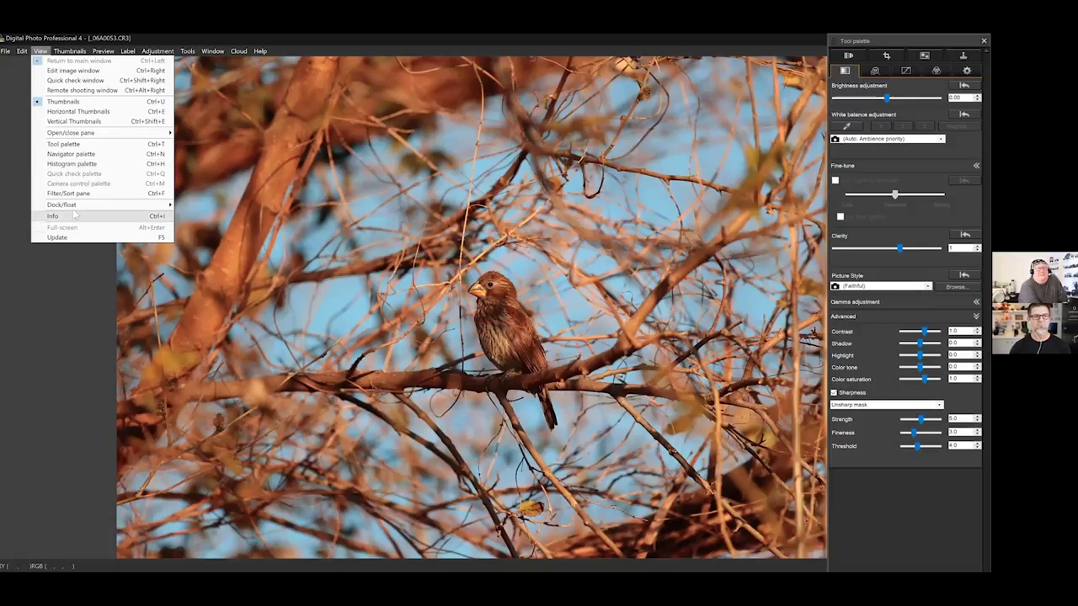
pyautogui.click(143, 214)
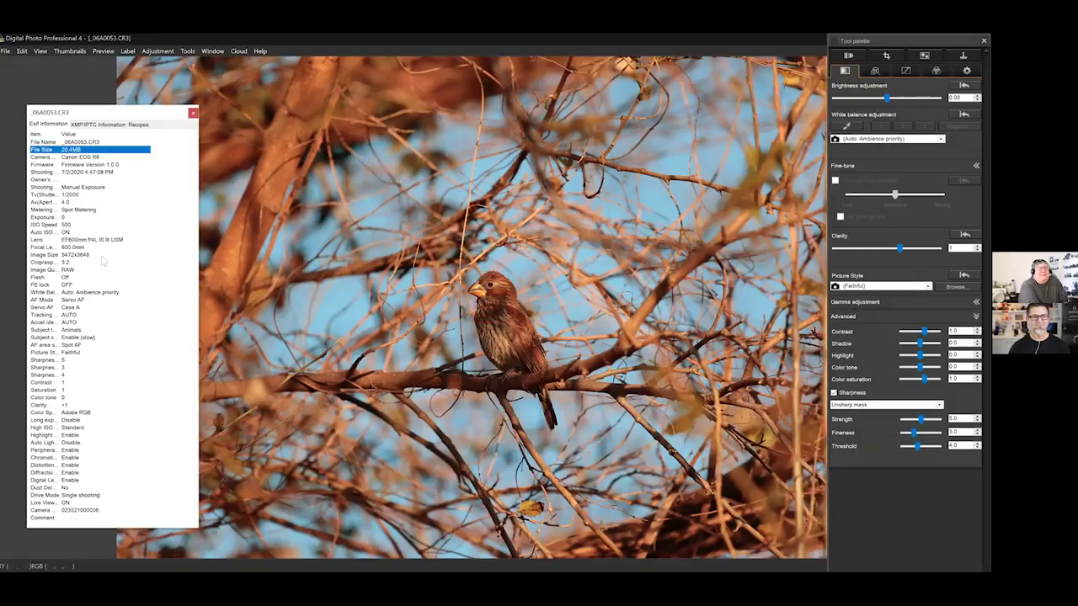
pyautogui.click(81, 241)
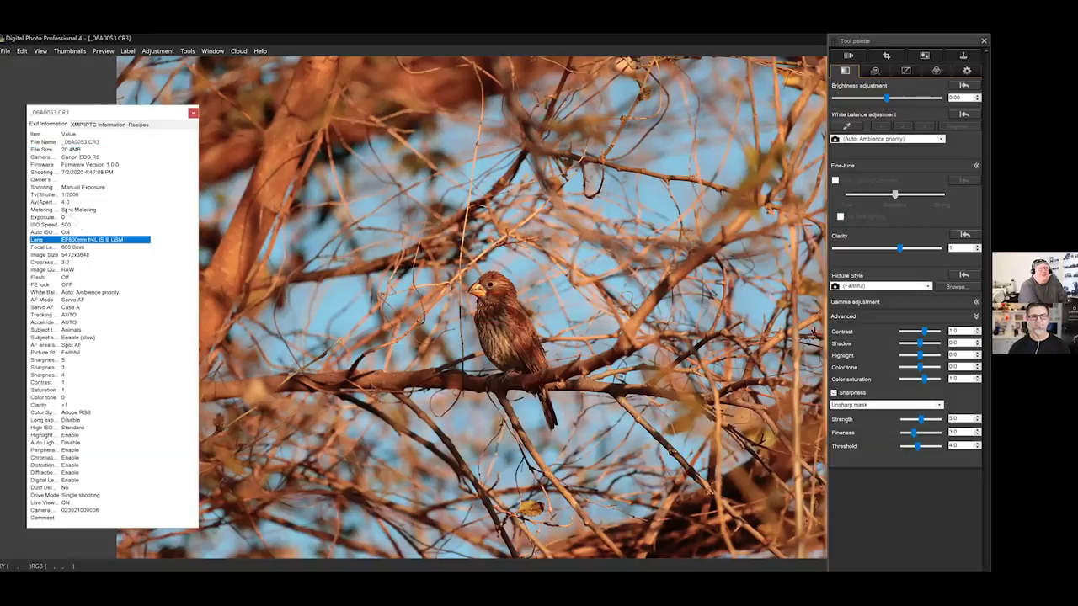
pyautogui.click(67, 204)
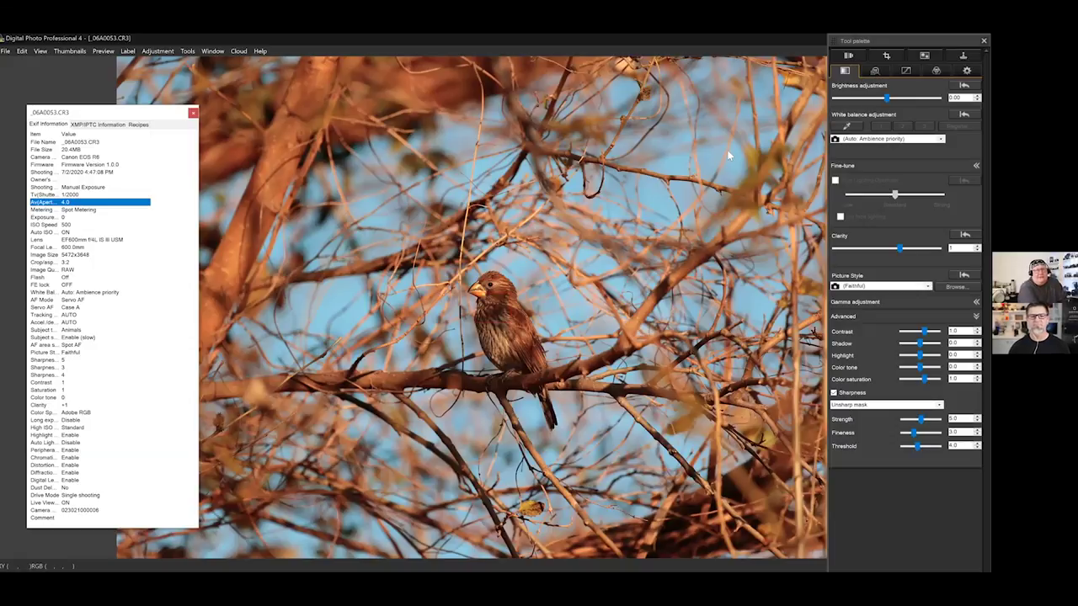
pyautogui.hotkey('alt', 'Tab')
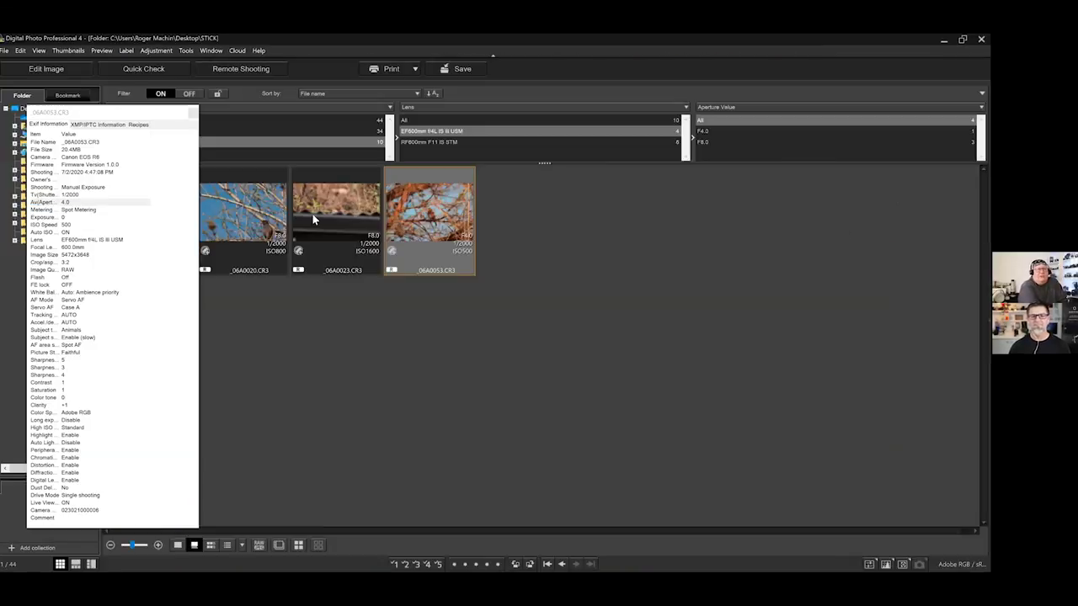
# - Open photo _06A0023.CR3 from the thumbnails and close the shooting information
pyautogui.click(313, 214)
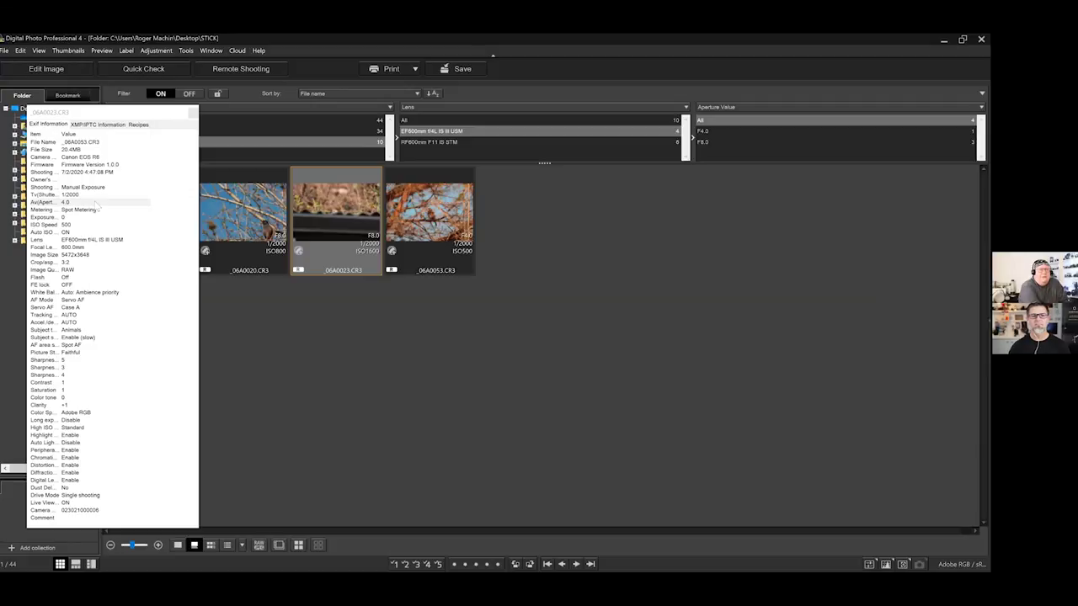
pyautogui.hotkey('alt', 'l')
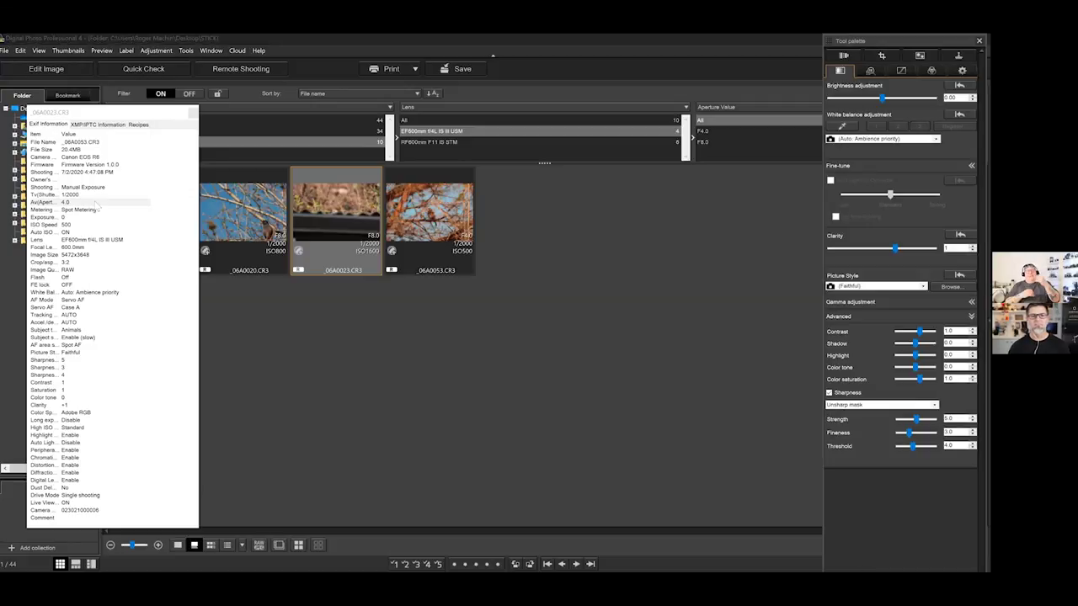
pyautogui.hotkey('ctrl', 'e')
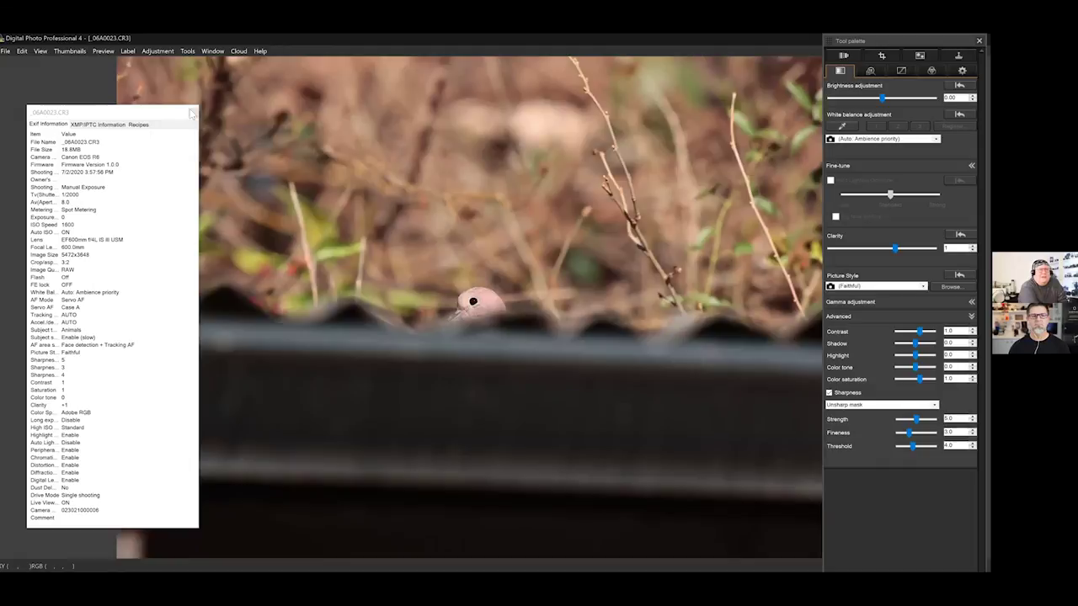
pyautogui.click(192, 113)
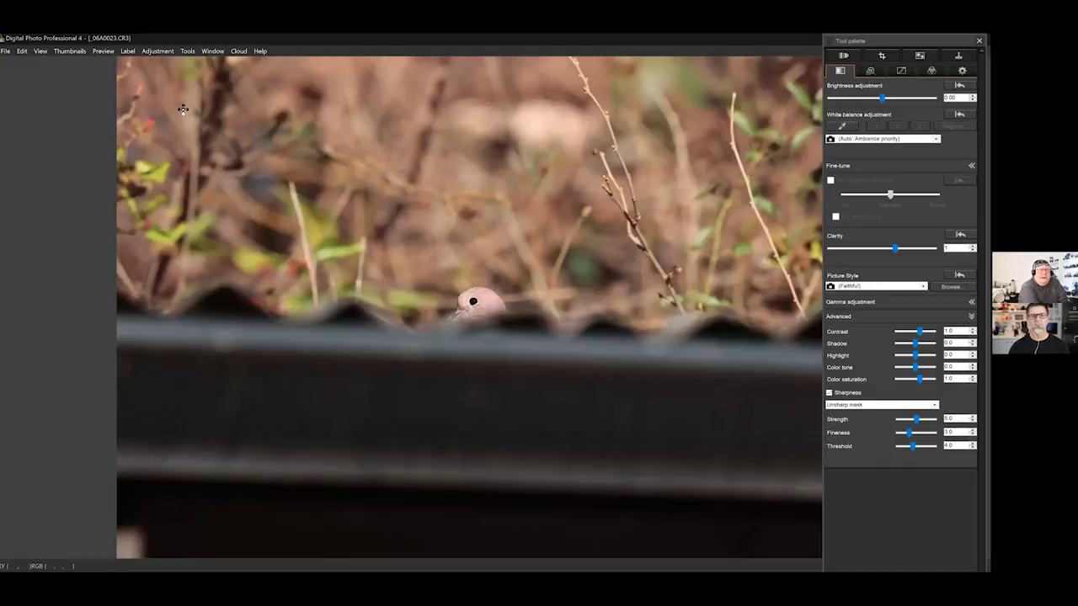
# - Examine the head of the bird behind the roof edge up close, then close the photo
pyautogui.click(180, 109)
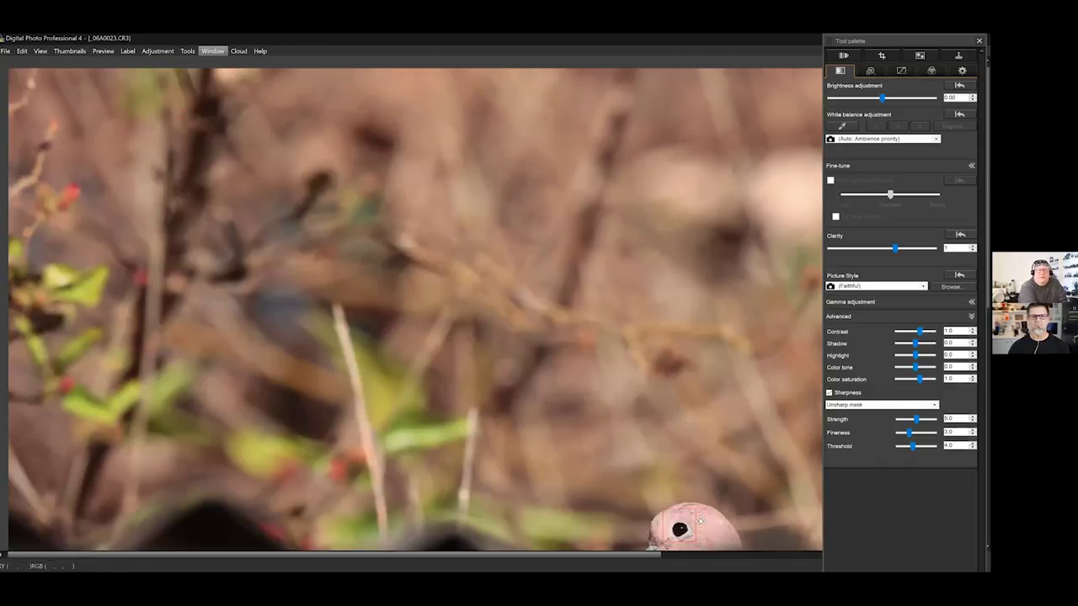
pyautogui.scroll(-3, 585, 336)
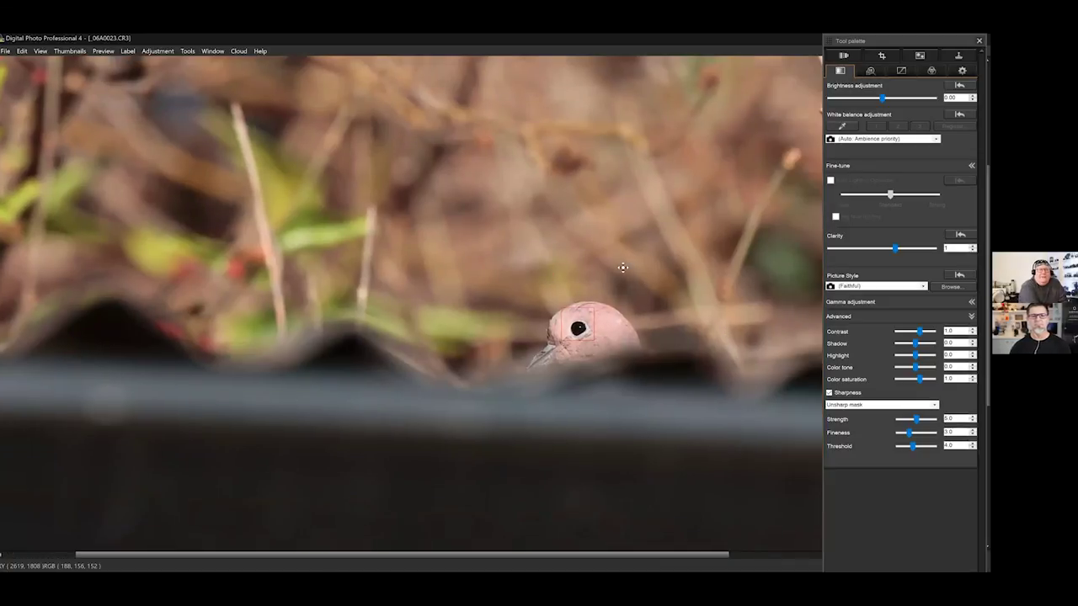
pyautogui.scroll(-1, 592, 257)
pyautogui.scroll(-3, 593, 257)
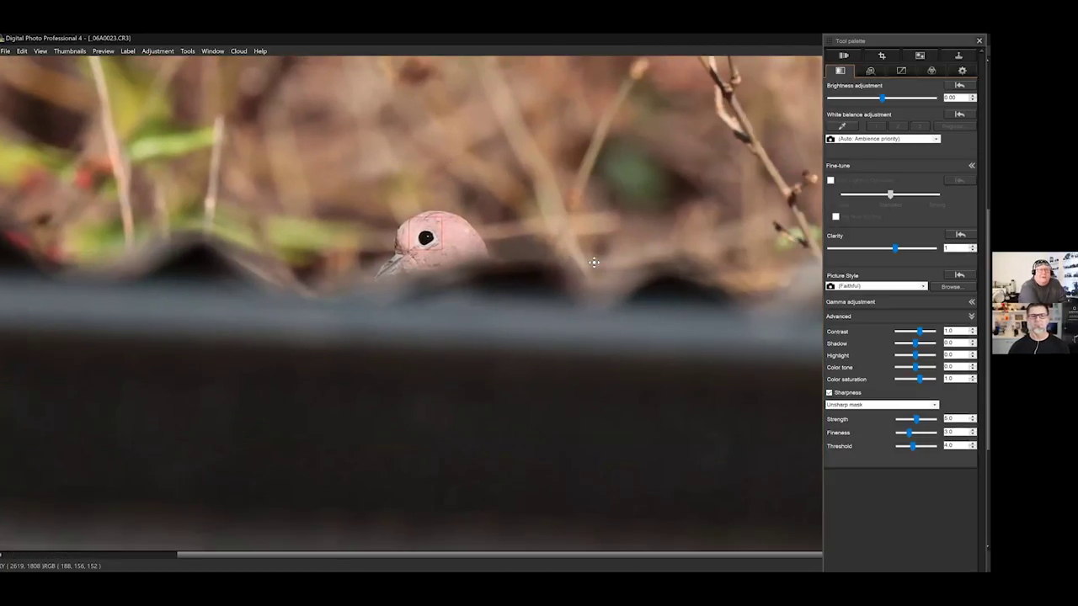
pyautogui.click(596, 269)
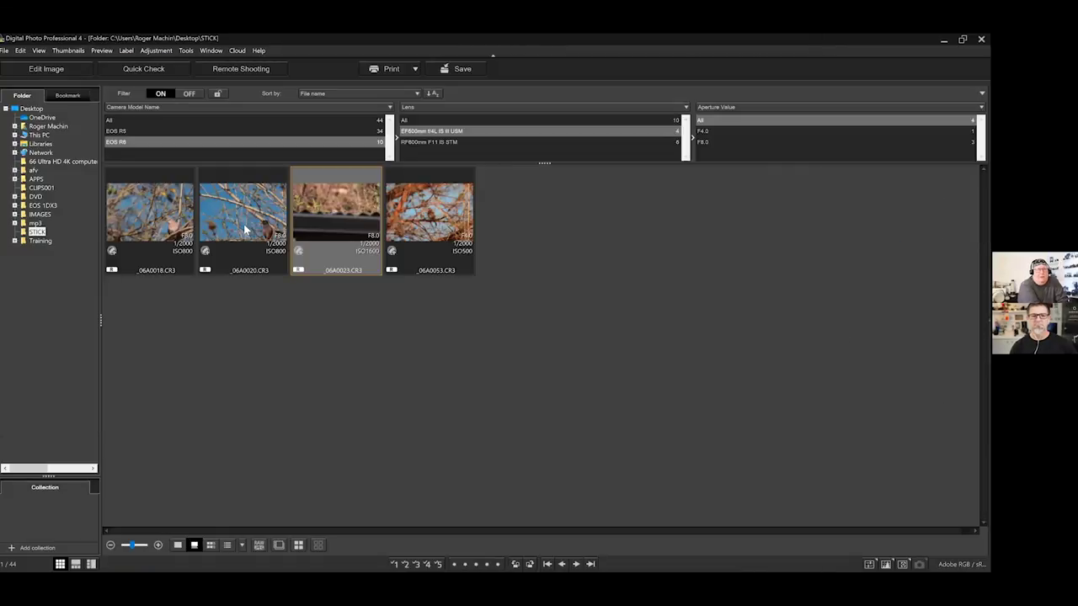
# - Open photo _06A0018.CR3, examine the perched dove's head and feathers up close, and return to the thumbnails
pyautogui.click(141, 232)
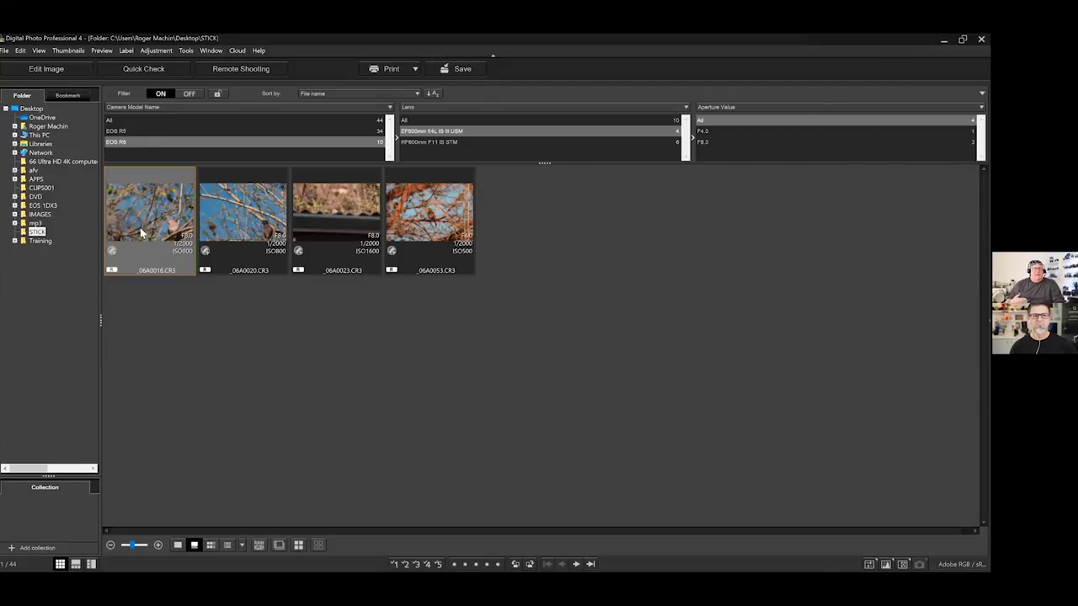
pyautogui.hotkey('alt', 'l')
pyautogui.doubleClick(141, 233)
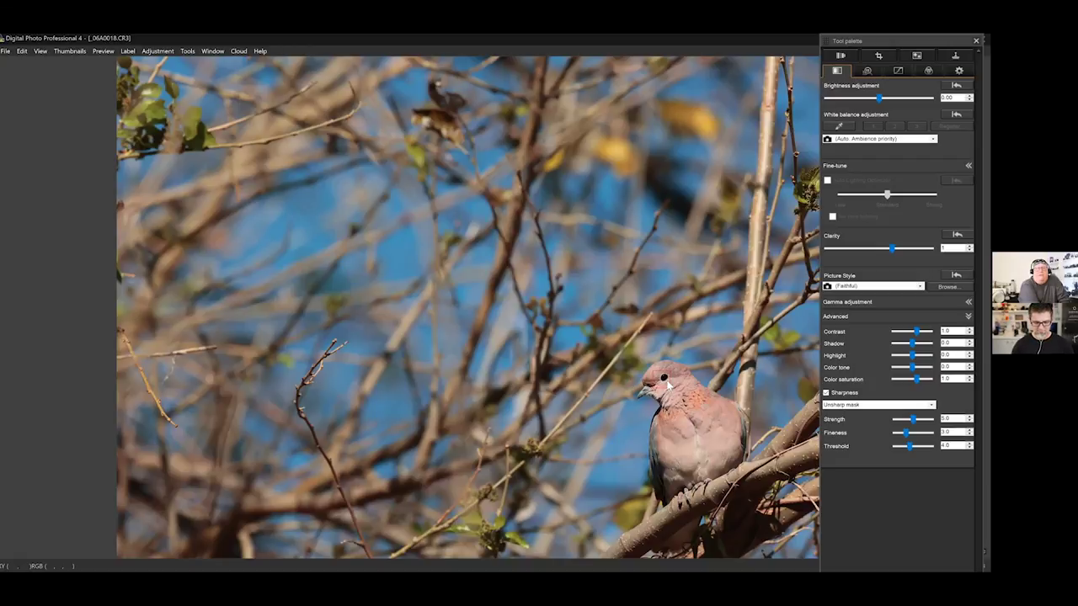
pyautogui.click(665, 385)
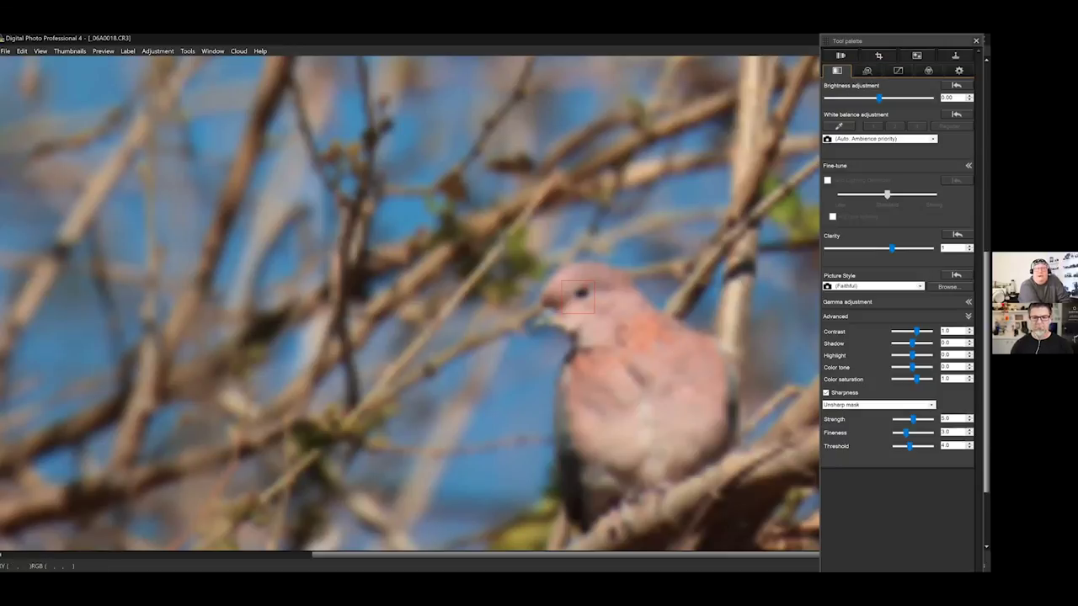
pyautogui.moveTo(861, 42); pyautogui.dragTo(862, 85)
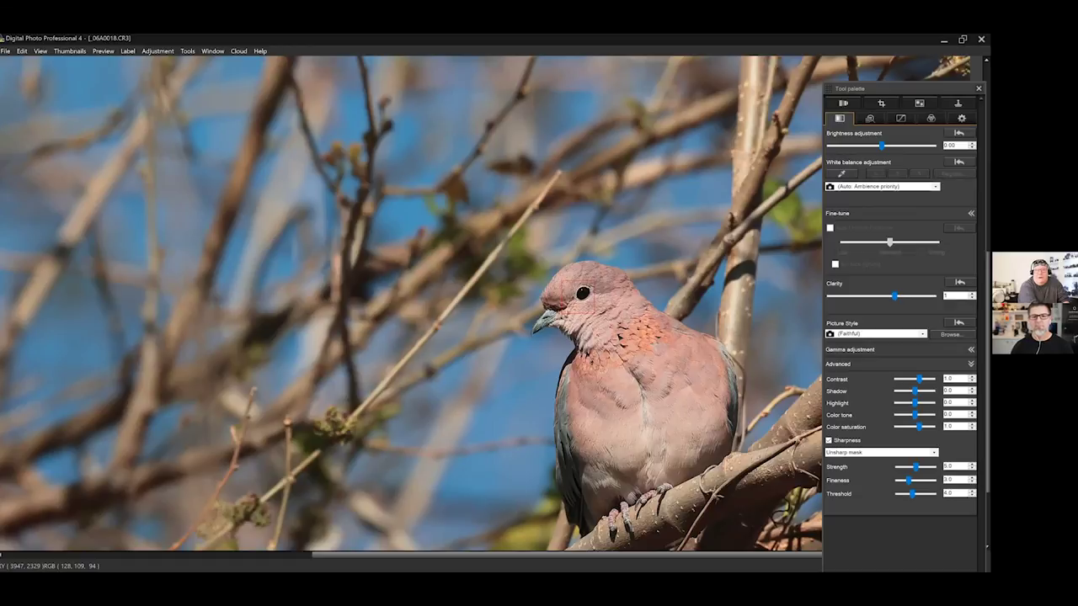
pyautogui.hotkey('alt', 'q')
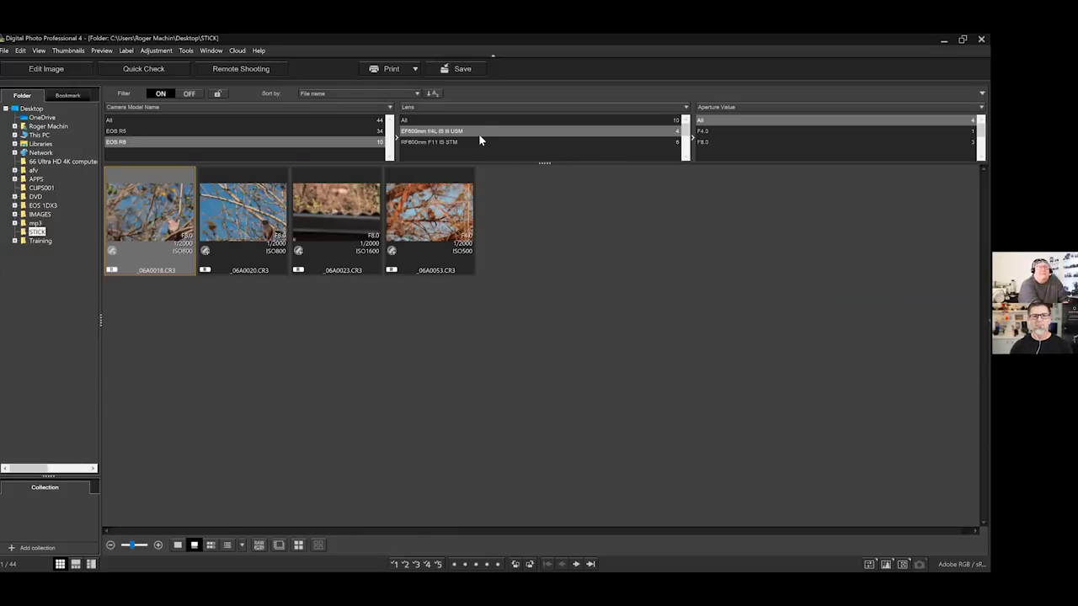
# - Filter the thumbnails to EOS R5 photos taken with the EF100-400mm f/4.5-5.6L IS II USM and open _28A9284.CR3
pyautogui.press('Up')
pyautogui.press('Down')
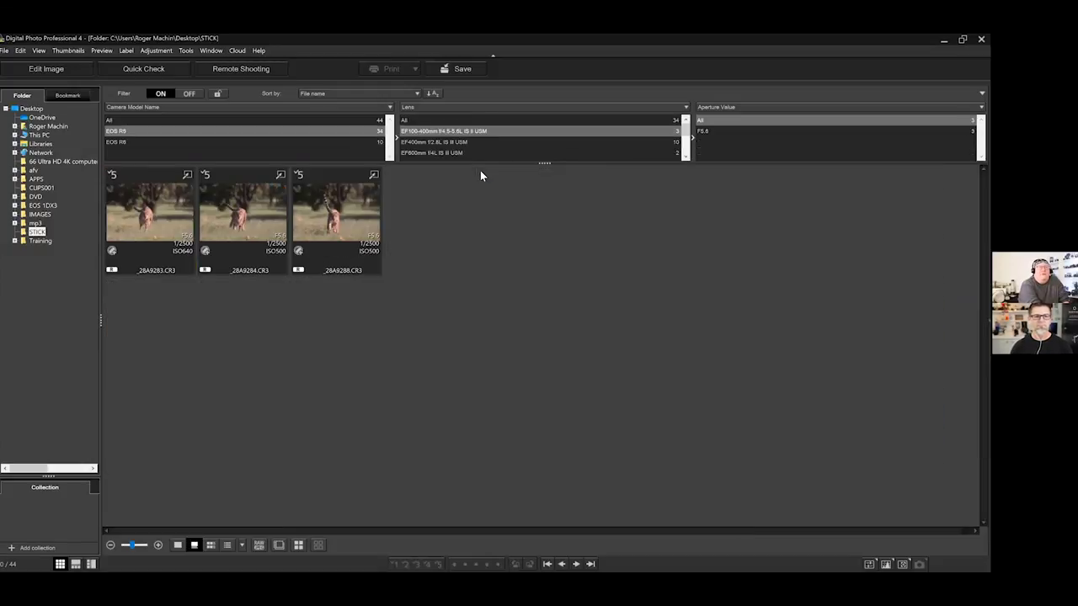
pyautogui.click(247, 217)
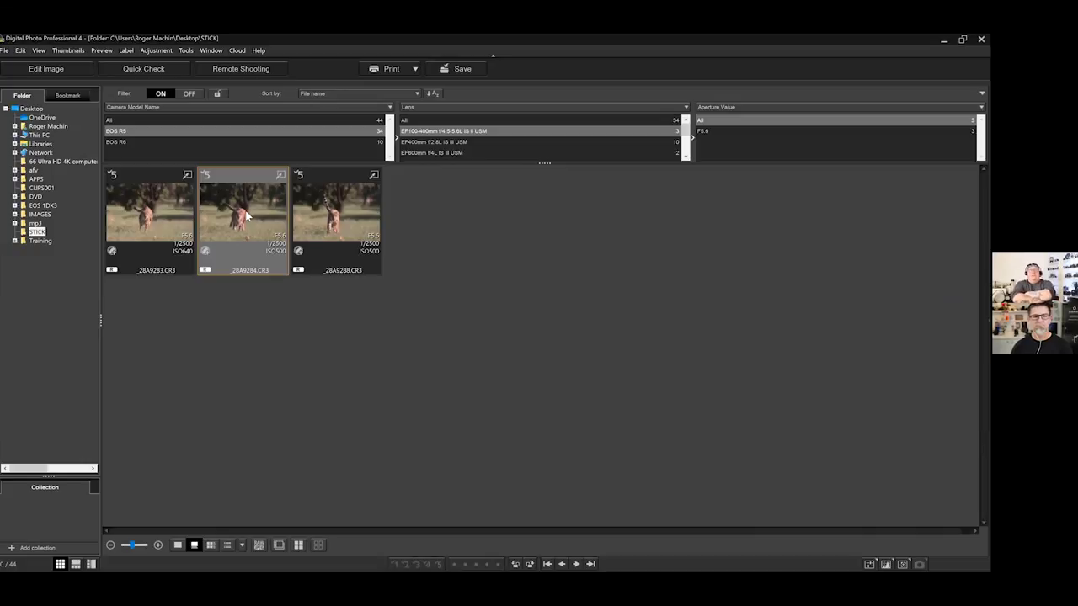
pyautogui.doubleClick(245, 216)
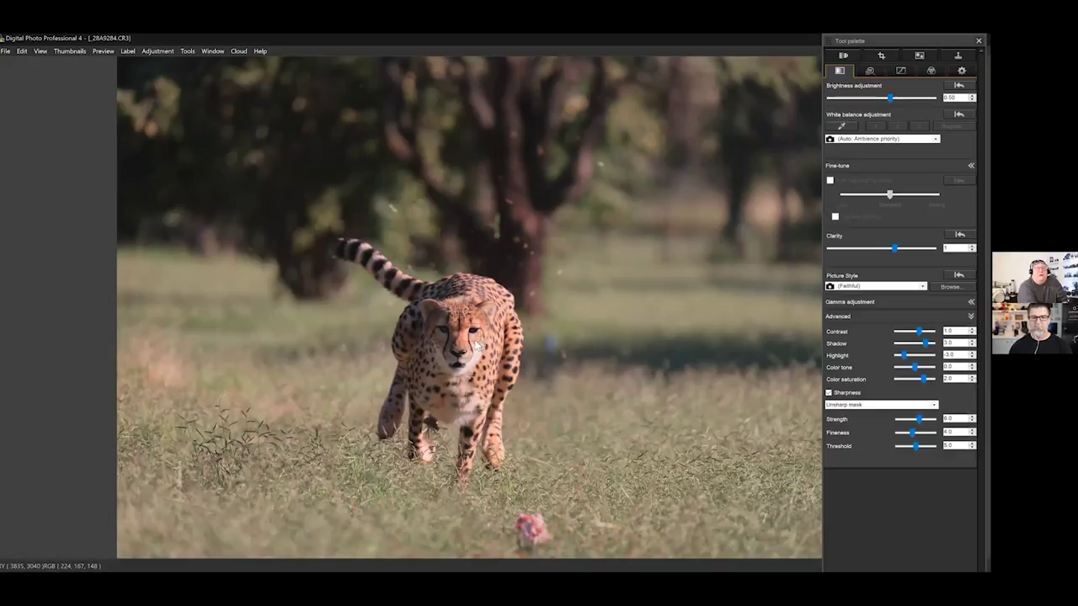
# - Examine the running cheetah's face up close, then close the photo and return to the thumbnails
pyautogui.hotkey('ctrl', '3')
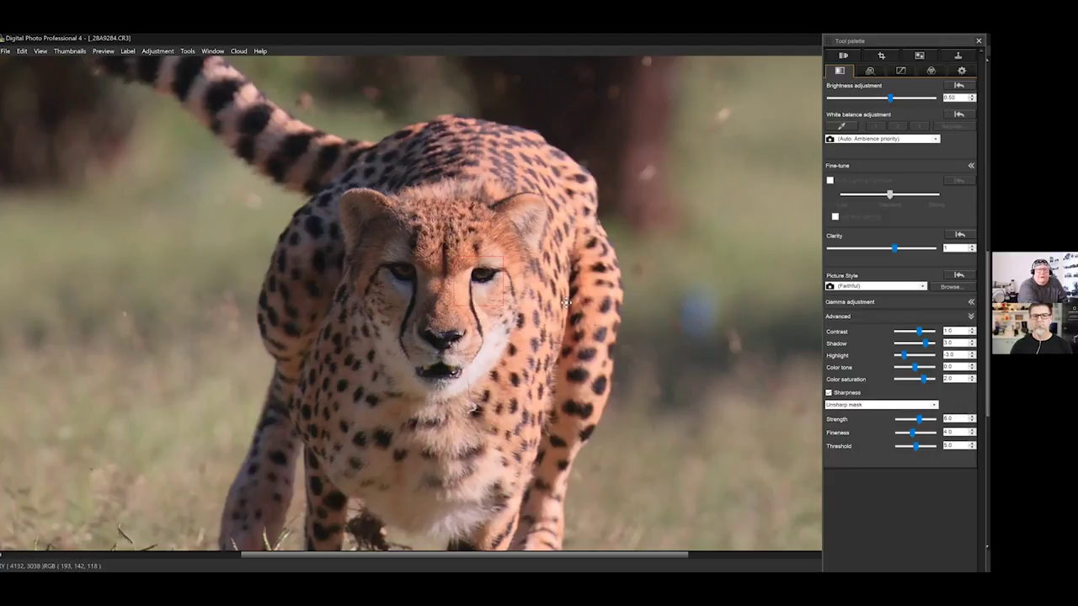
pyautogui.click(477, 280)
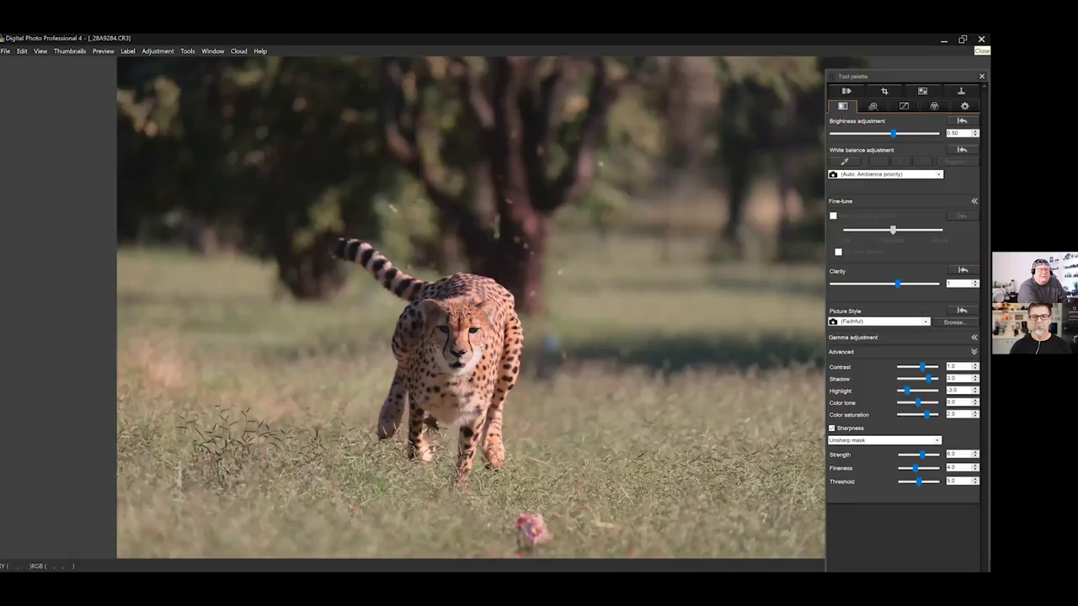
pyautogui.click(981, 39)
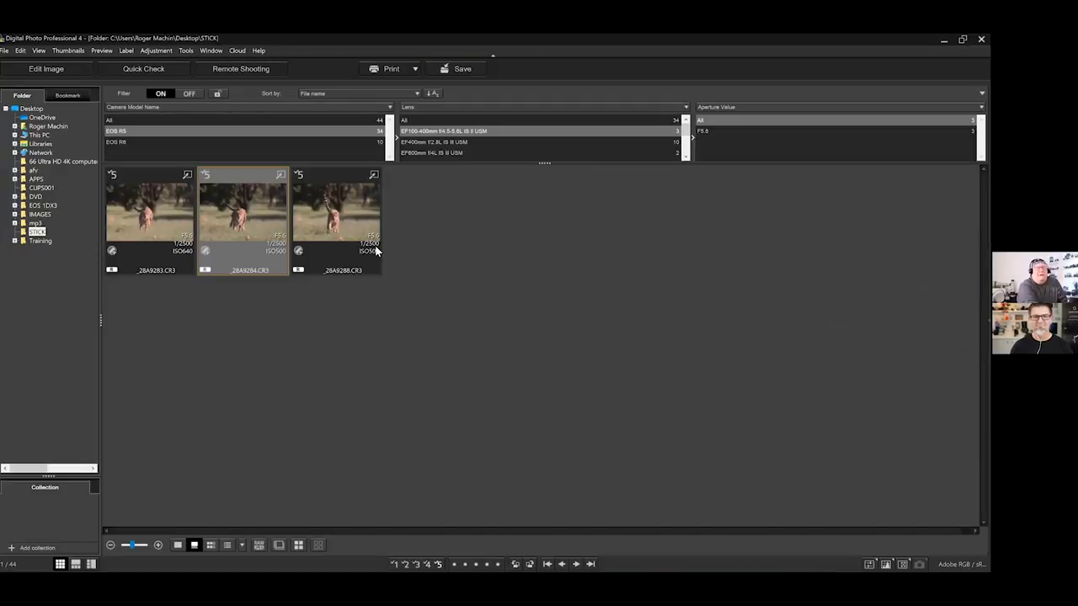
# - Open photo _28A9288.CR3, examine the cheetah's face and eyes up close, and return to the thumbnails
pyautogui.click(341, 228)
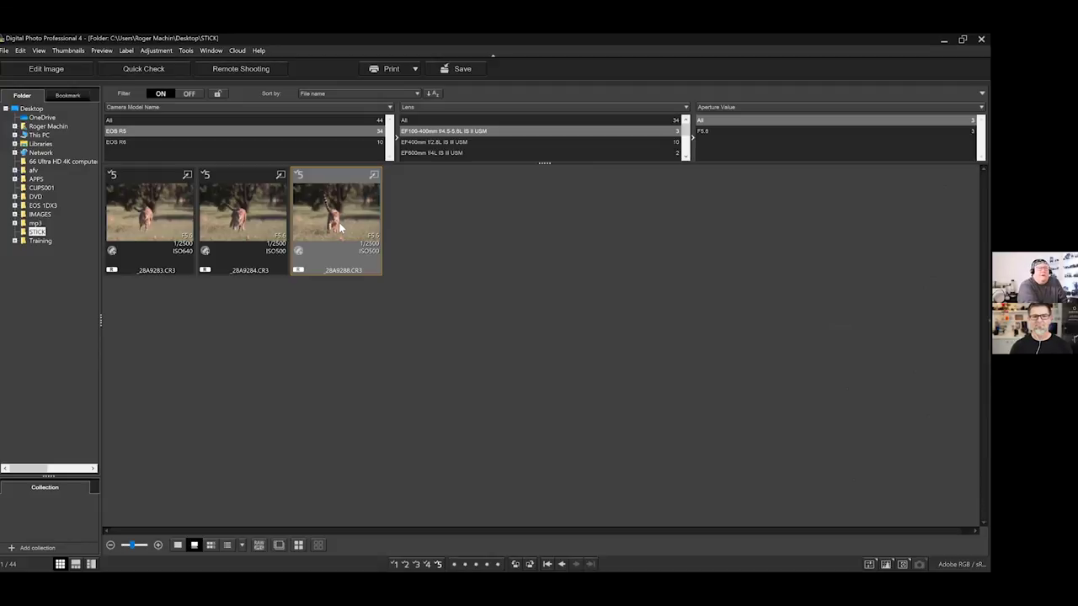
pyautogui.doubleClick(341, 227)
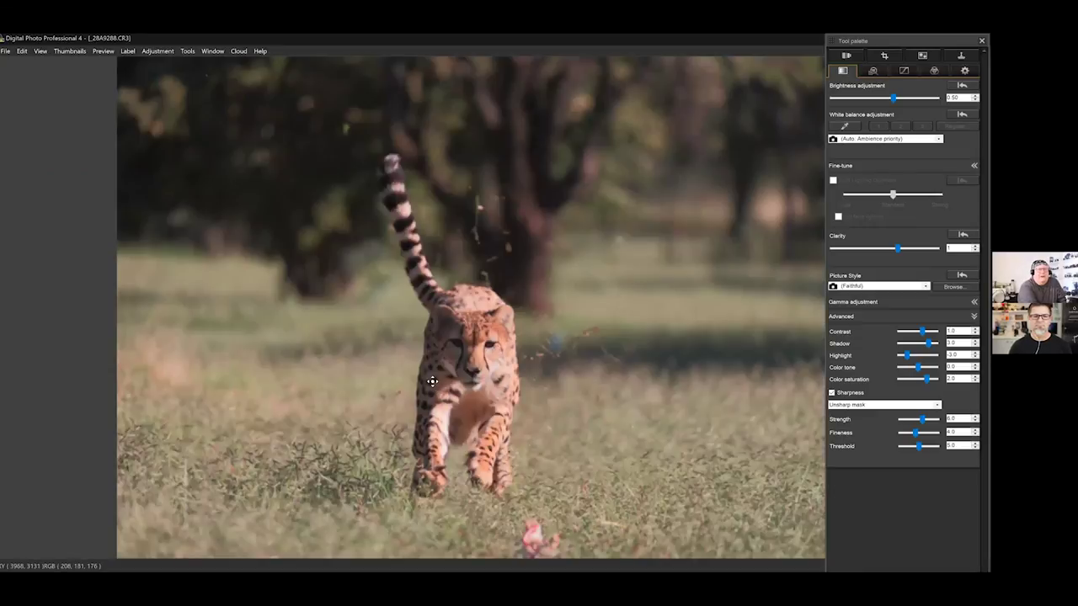
pyautogui.doubleClick(431, 380)
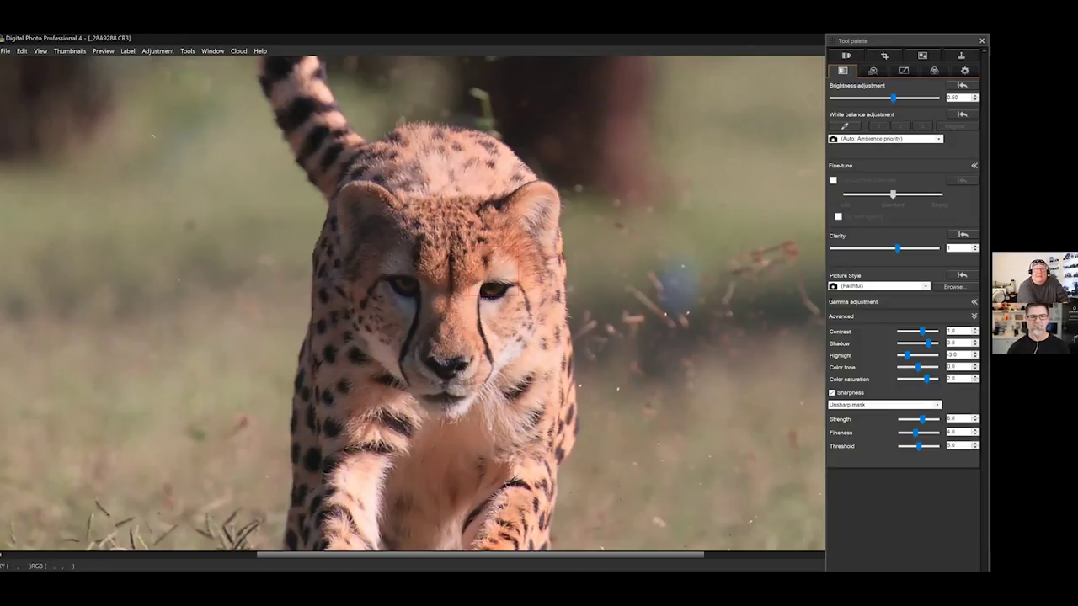
pyautogui.moveTo(876, 41); pyautogui.dragTo(877, 62)
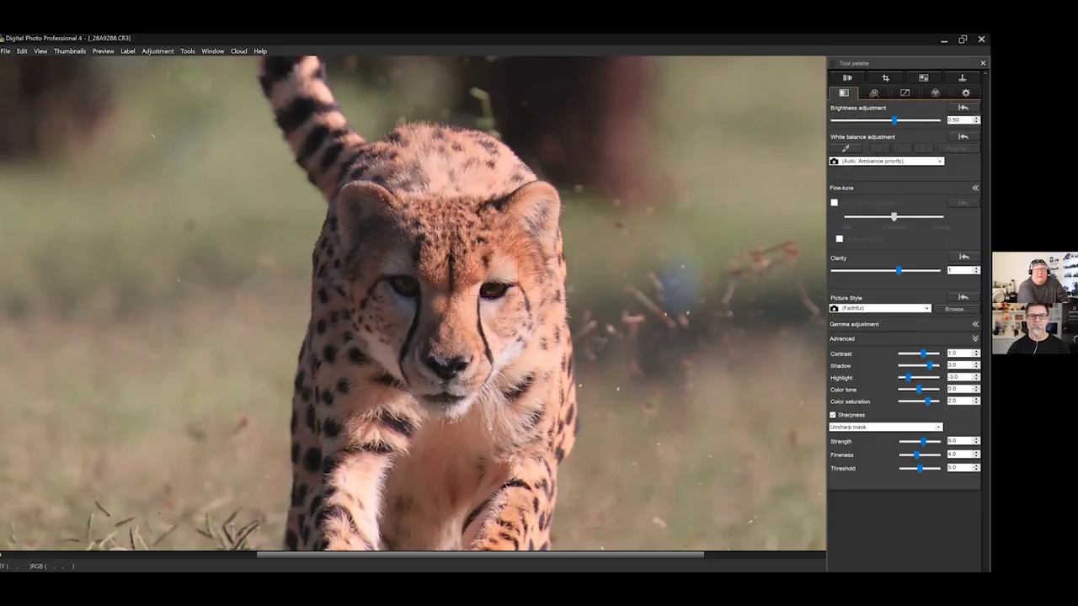
pyautogui.hotkey('ctrl', 'w')
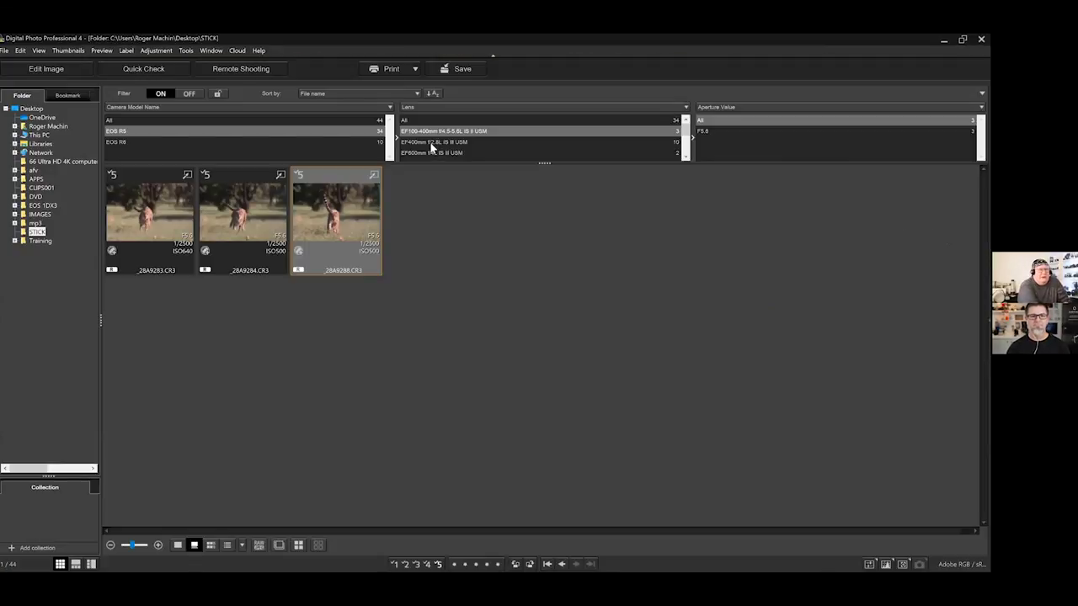
# - Filter the EOS R5 thumbnails to photos taken with the EF400mm f/2.8L IS III USM lens
pyautogui.click(431, 143)
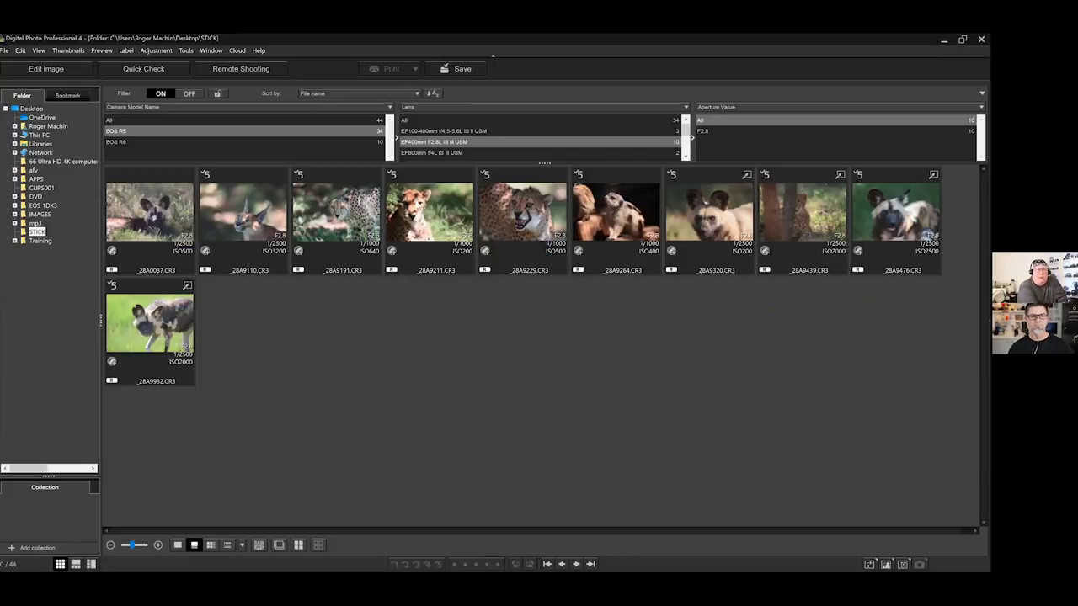
# - Open photo _28A9211.CR3, examine the cheetah's eyes and facial fur up close, and return to the thumbnails
pyautogui.click(425, 216)
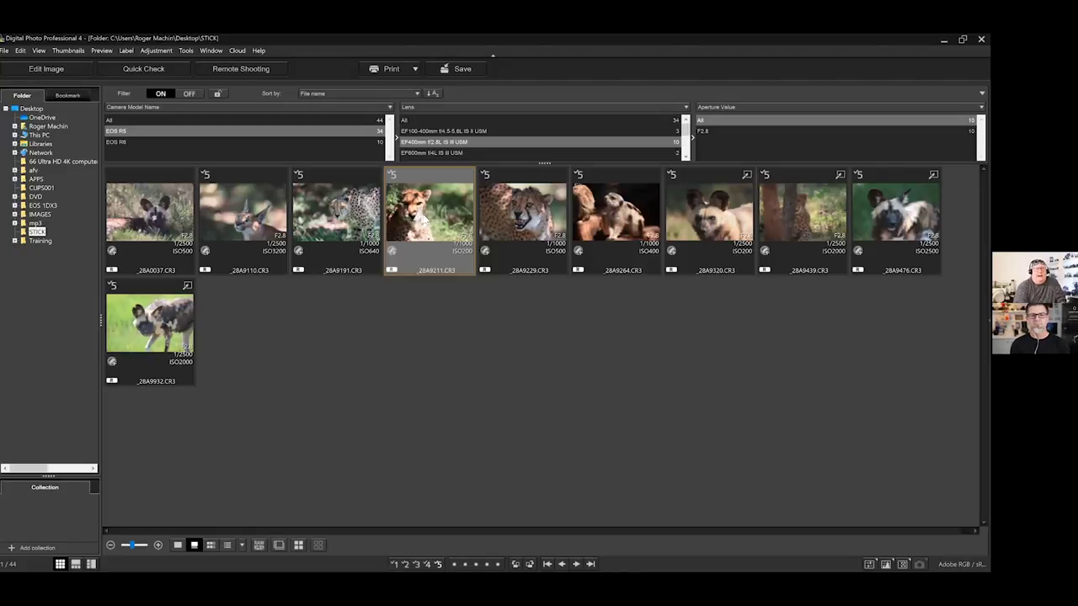
pyautogui.hotkey('alt', 'p')
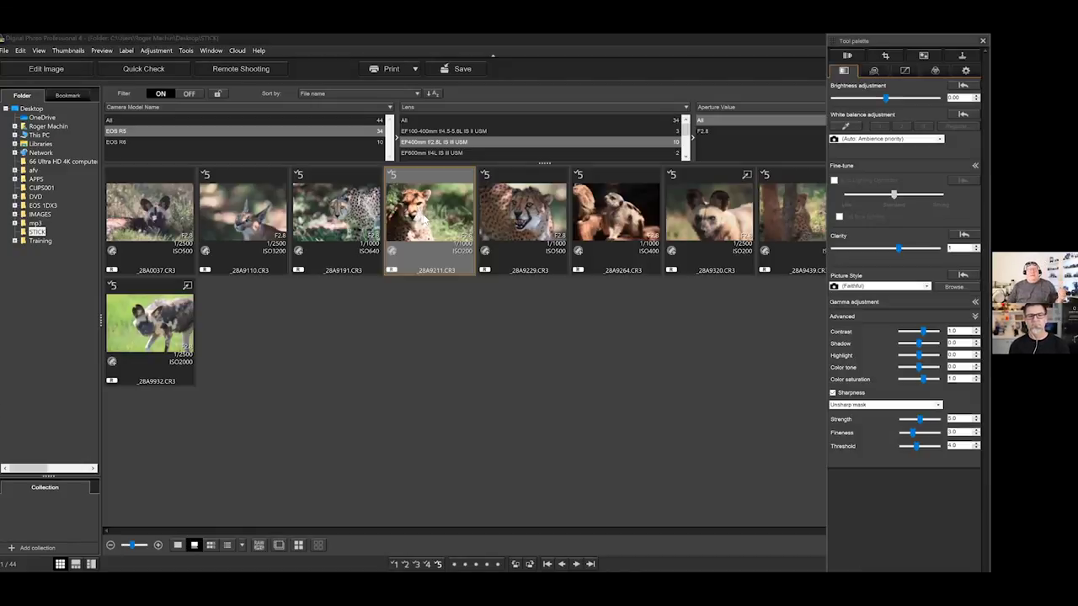
pyautogui.doubleClick(423, 214)
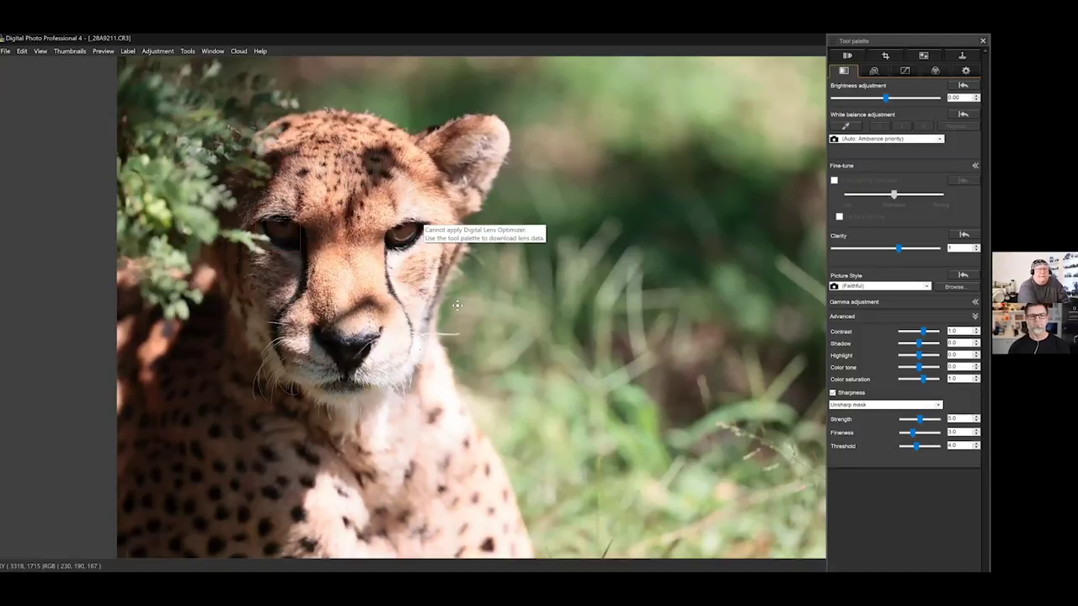
pyautogui.click(437, 232)
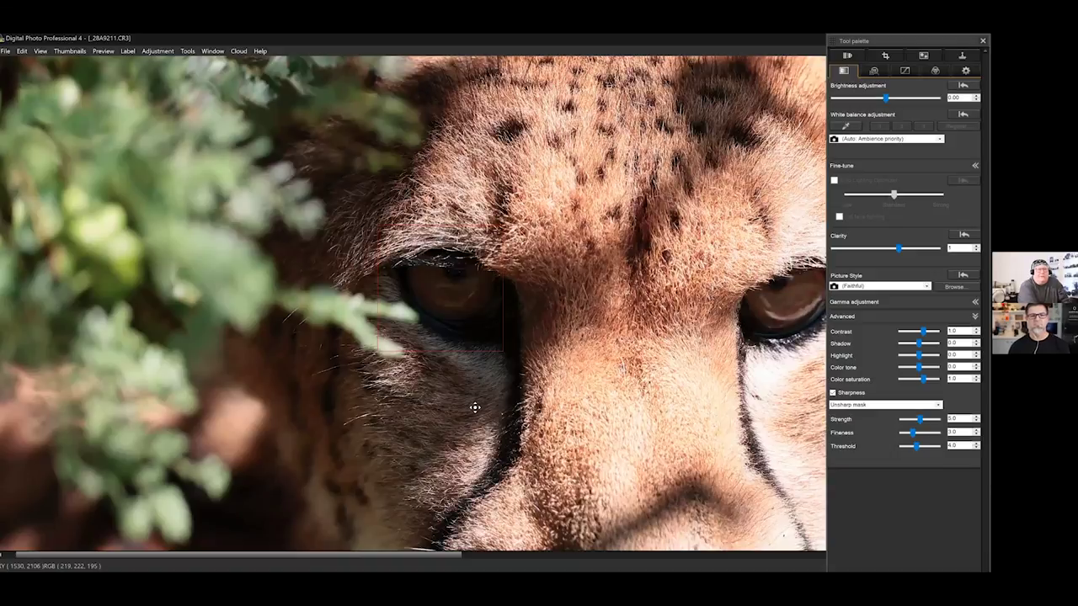
pyautogui.click(671, 469)
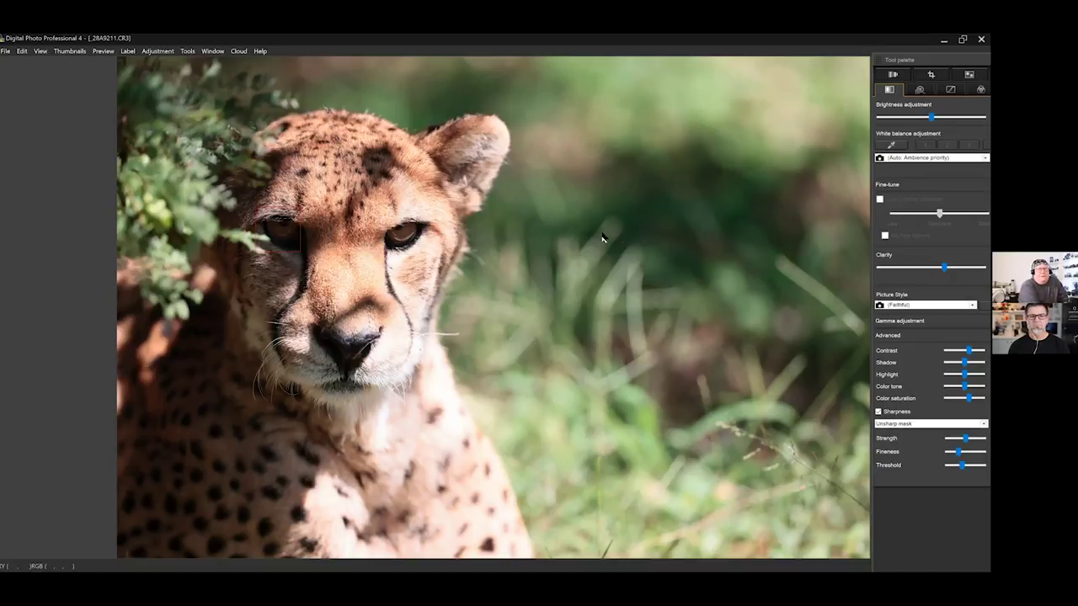
pyautogui.hotkey('alt', 'q')
# - Open photo _28A9439.CR3, examine up close the eye and face of the cheetah behind the tree, and return to the thumbnails
pyautogui.click(792, 221)
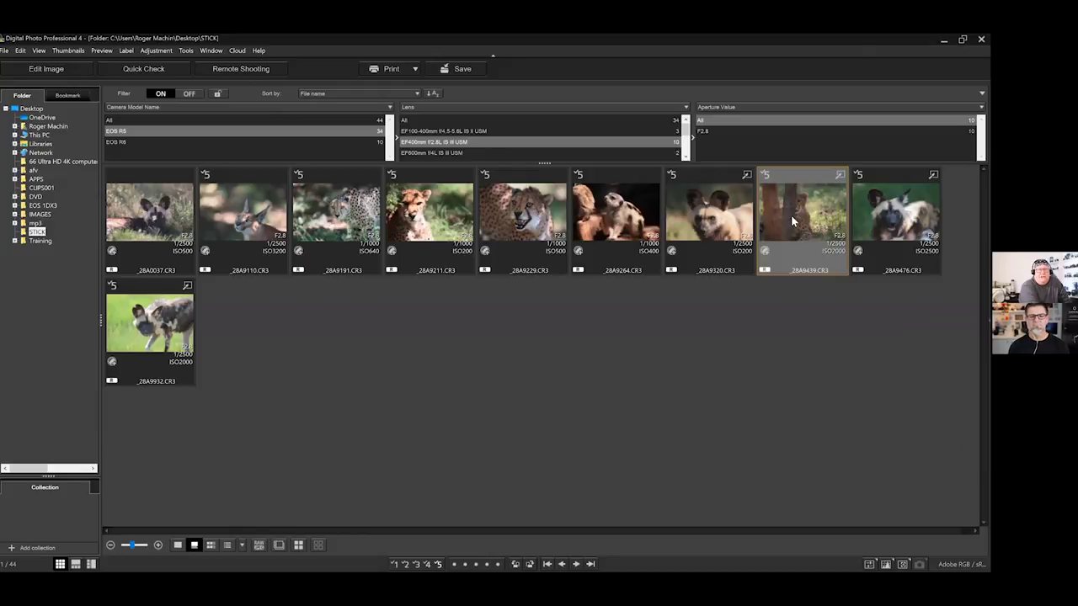
pyautogui.doubleClick(786, 204)
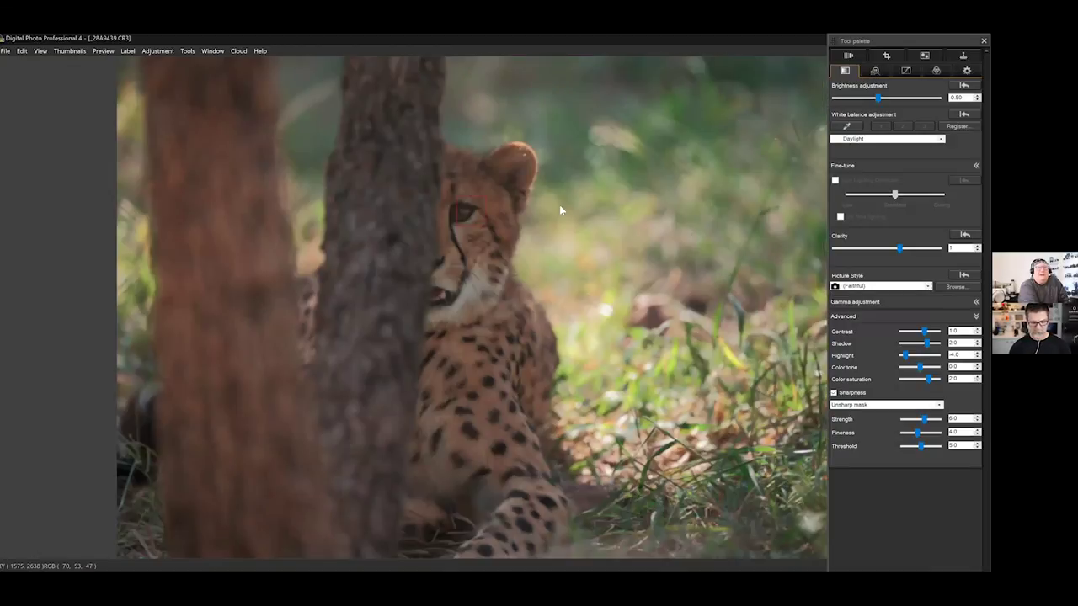
pyautogui.click(669, 178)
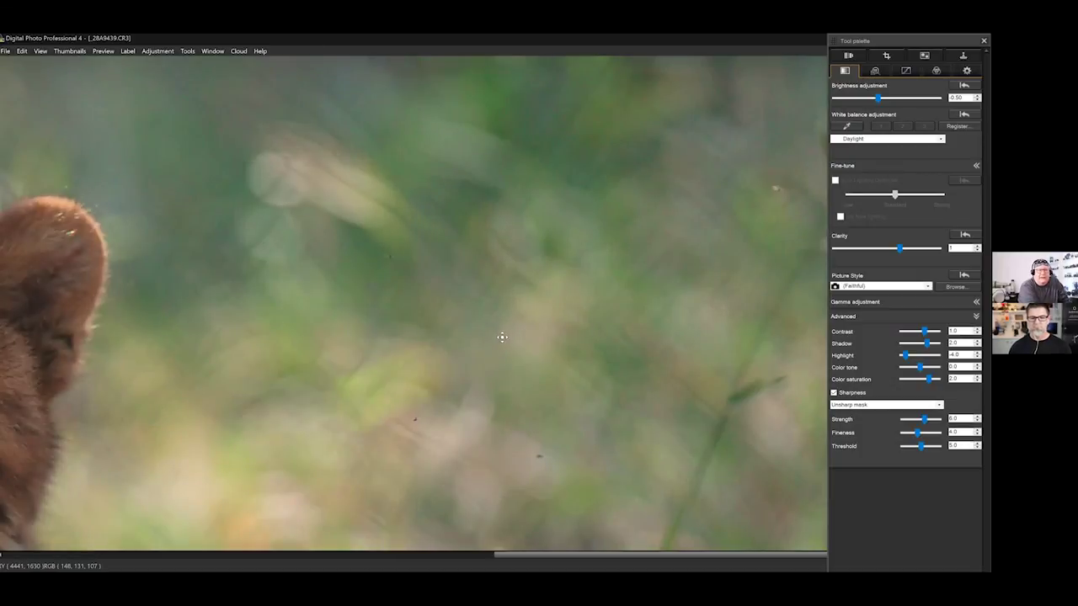
pyautogui.hscroll(-5, 472, 349)
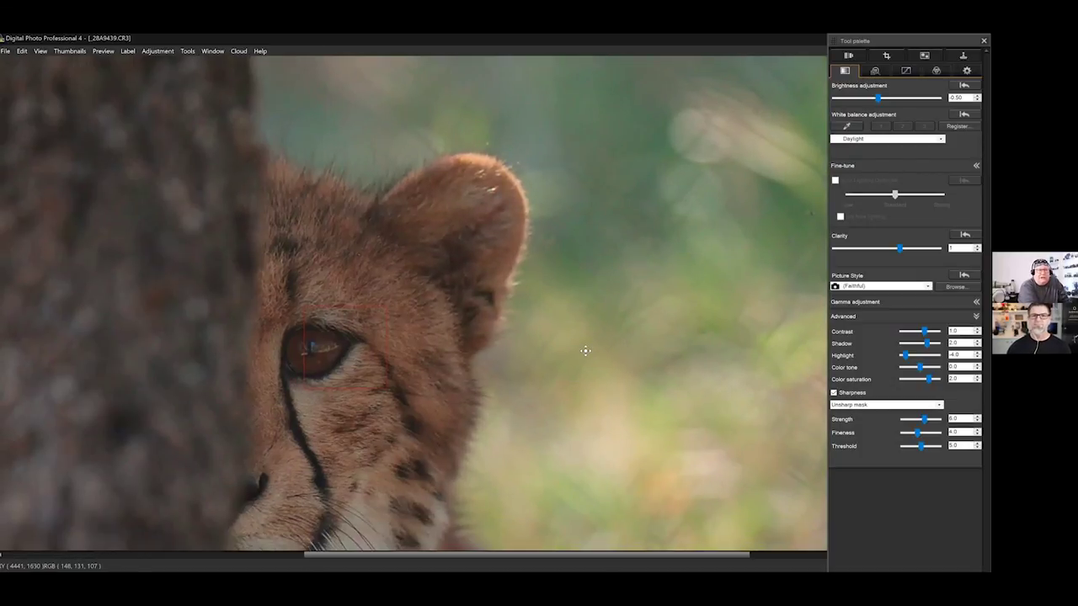
pyautogui.hscroll(-4, 690, 333)
pyautogui.scroll(-2, 690, 332)
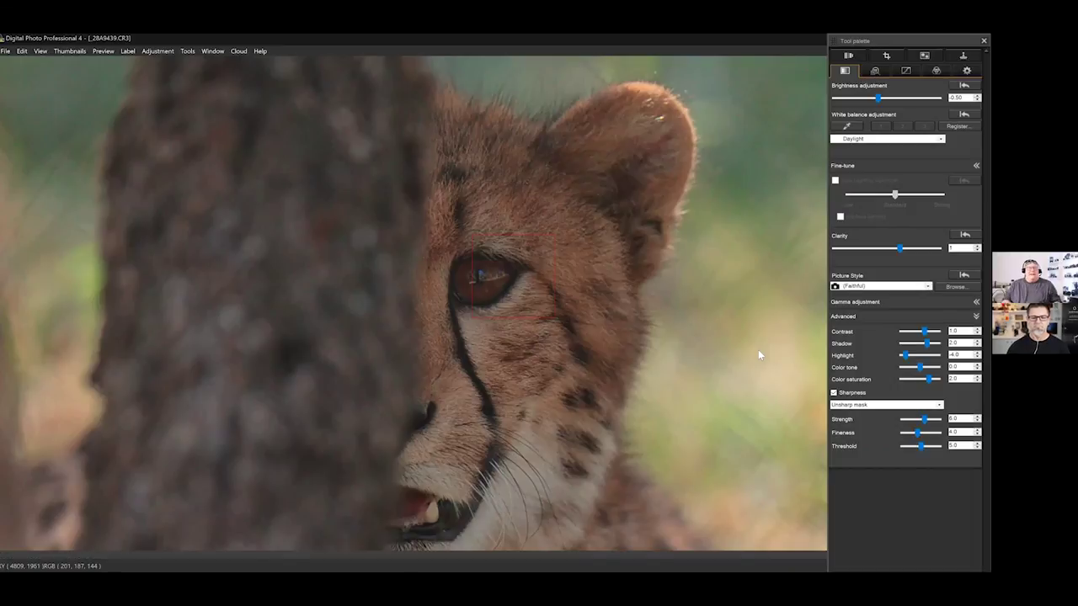
pyautogui.click(758, 350)
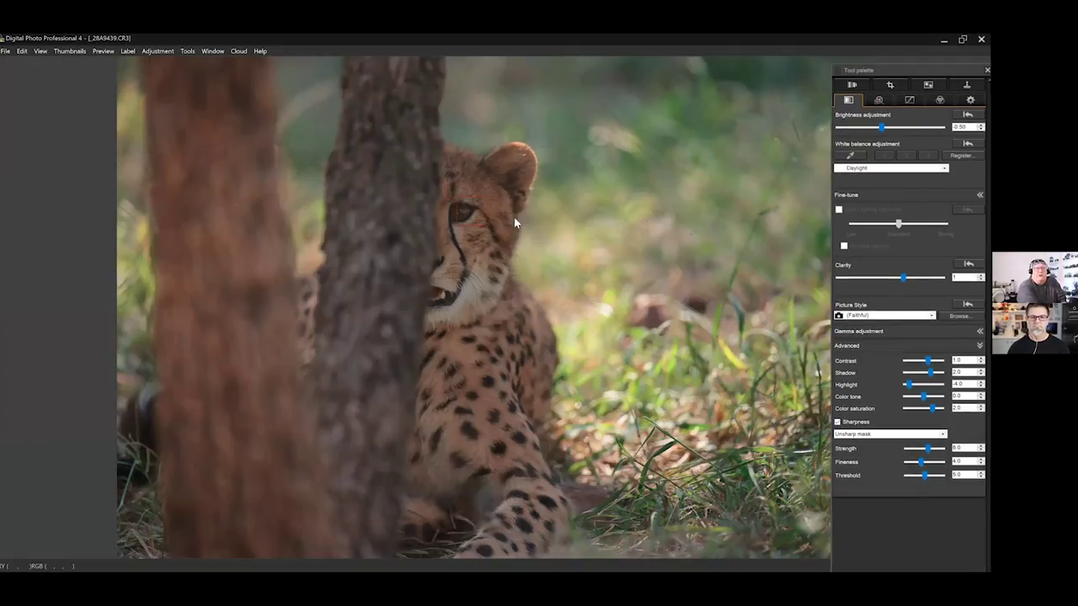
pyautogui.hotkey('alt', 'b')
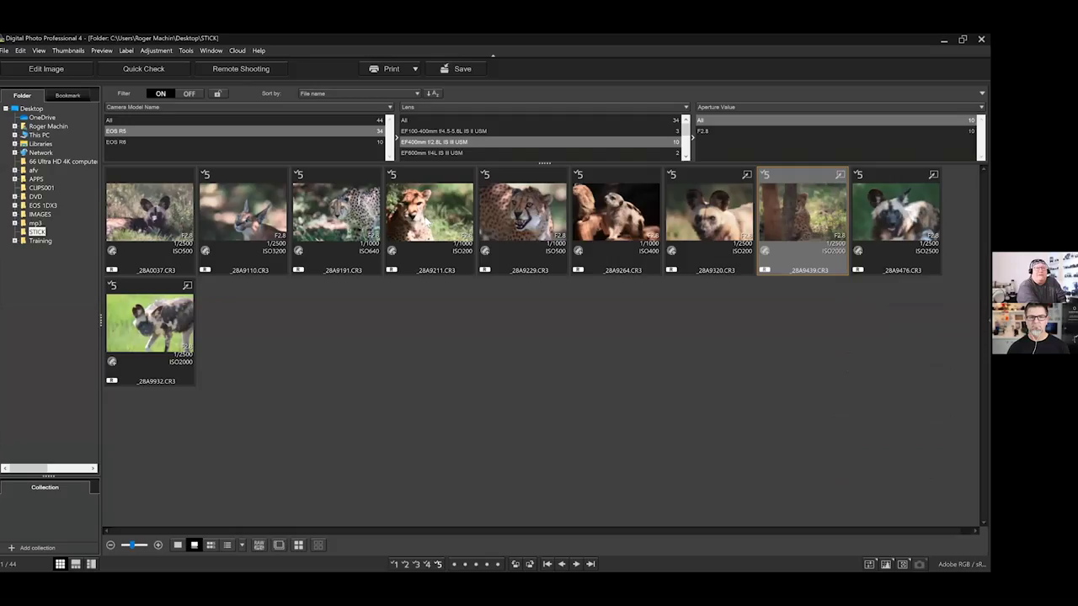
# - View the meerkat photo _28A9264.CR3 at full-window size, then return to the thumbnails
pyautogui.click(605, 213)
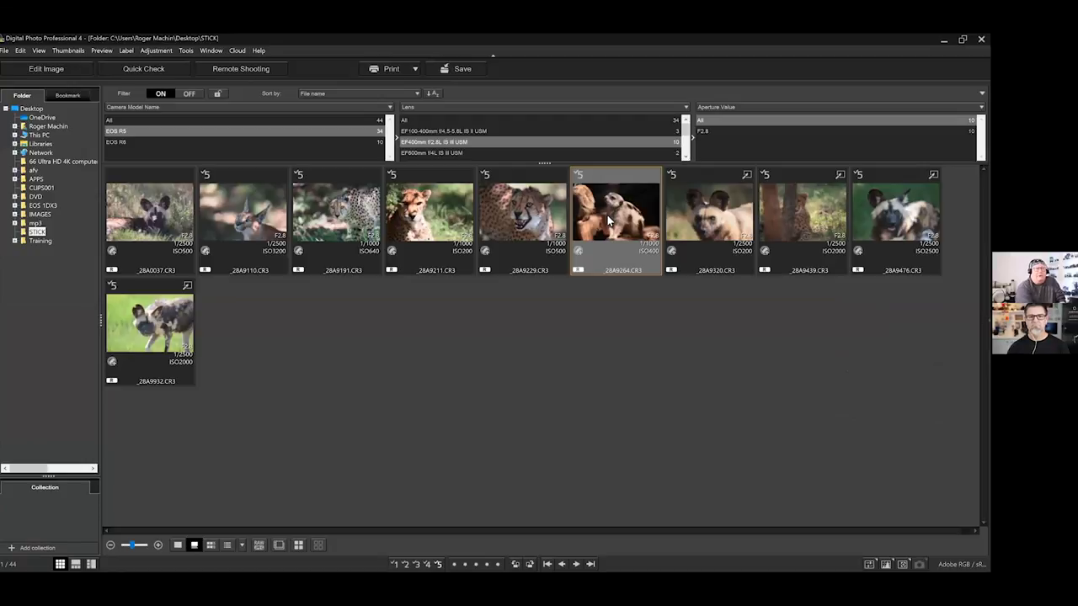
pyautogui.doubleClick(607, 214)
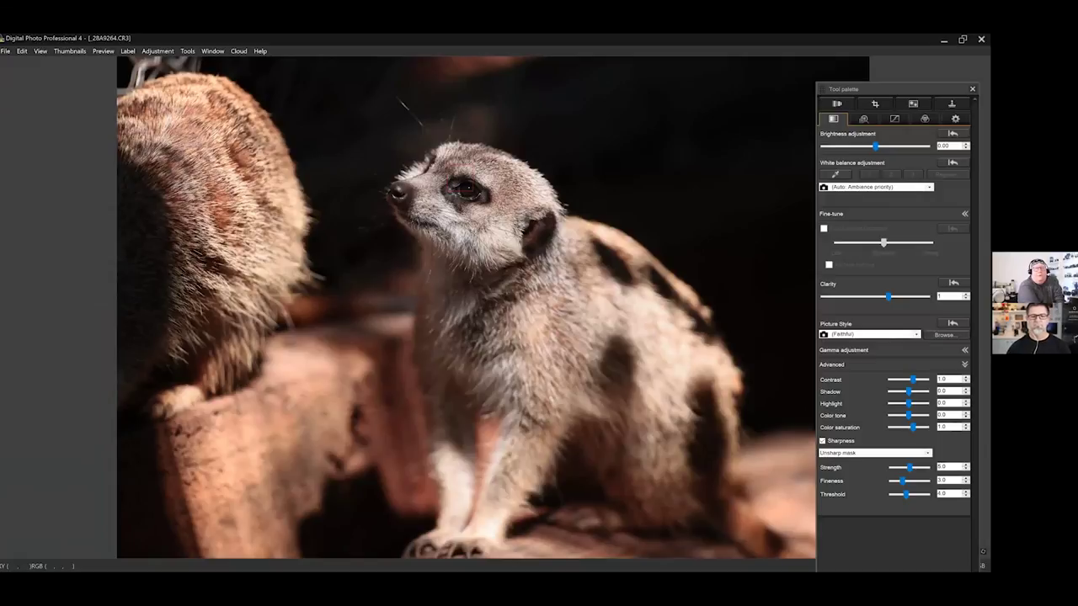
pyautogui.doubleClick(623, 309)
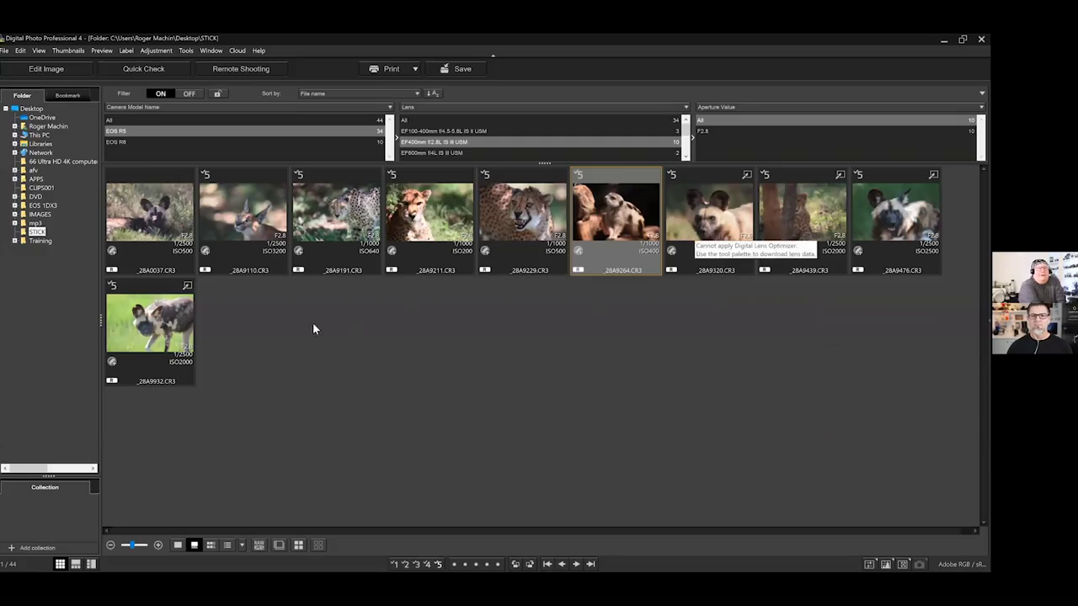
# - Open photo _28A9932.CR3 and examine the wild dog's eyes and face up close
pyautogui.click(165, 323)
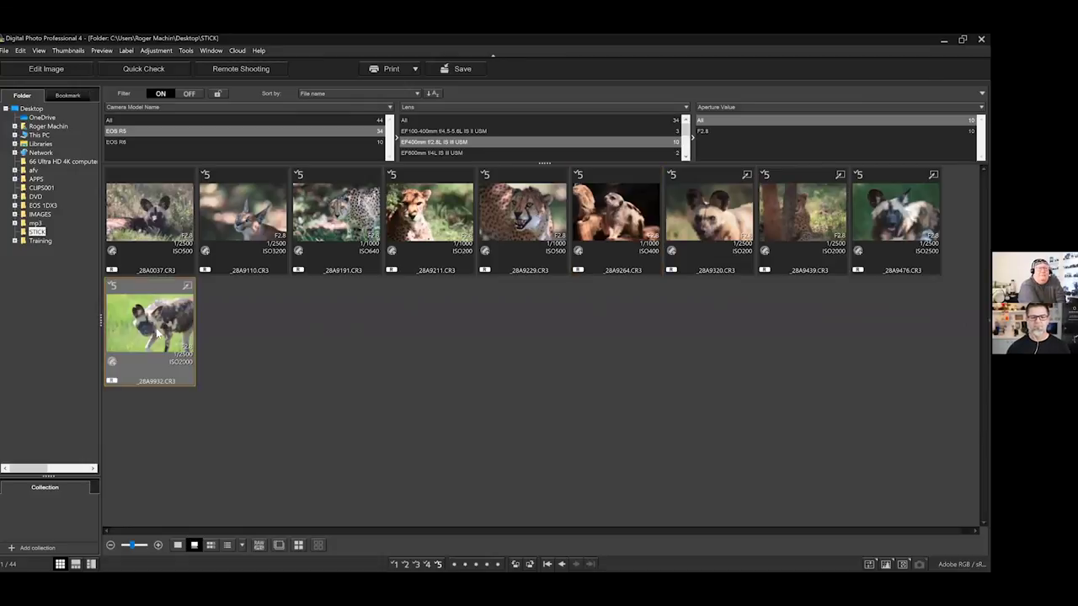
pyautogui.hotkey('alt', 't')
pyautogui.doubleClick(155, 329)
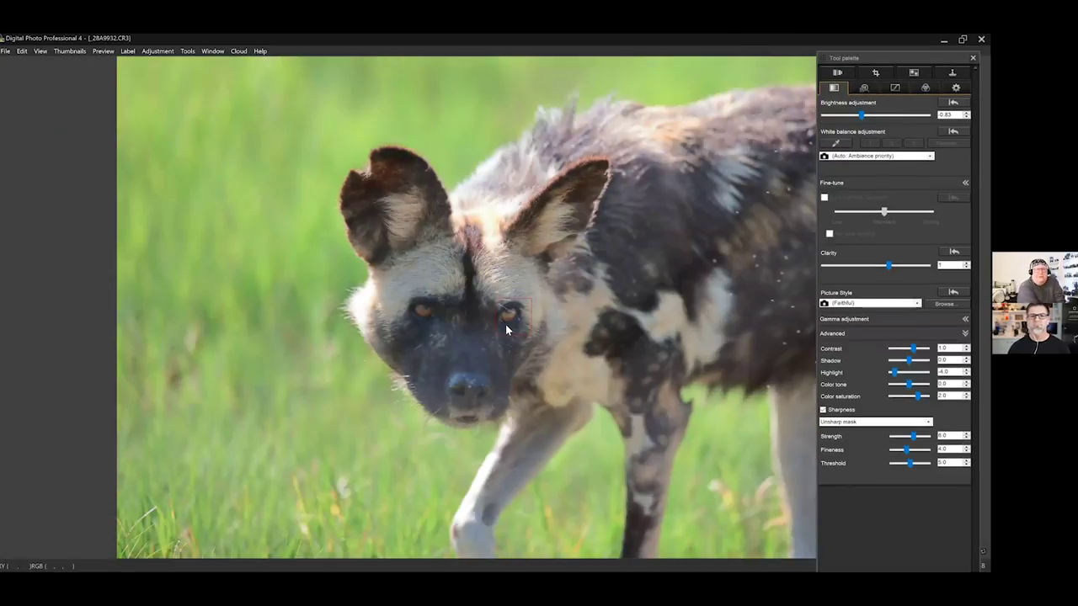
pyautogui.click(393, 367)
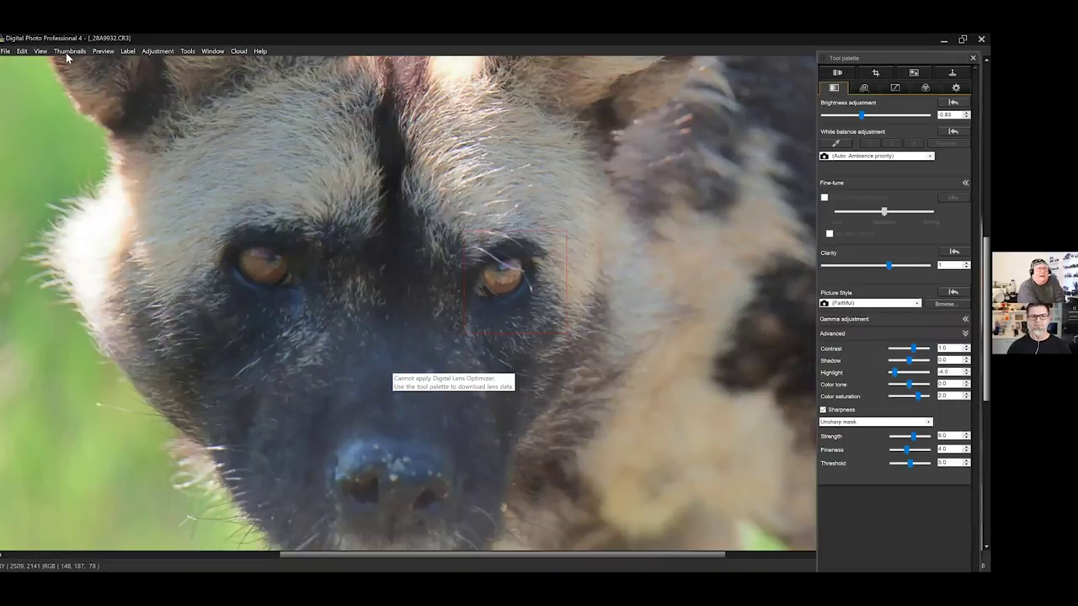
# - Check the aperture in the wild dog photo's Exif information, then close the information and photo windows
pyautogui.click(40, 52)
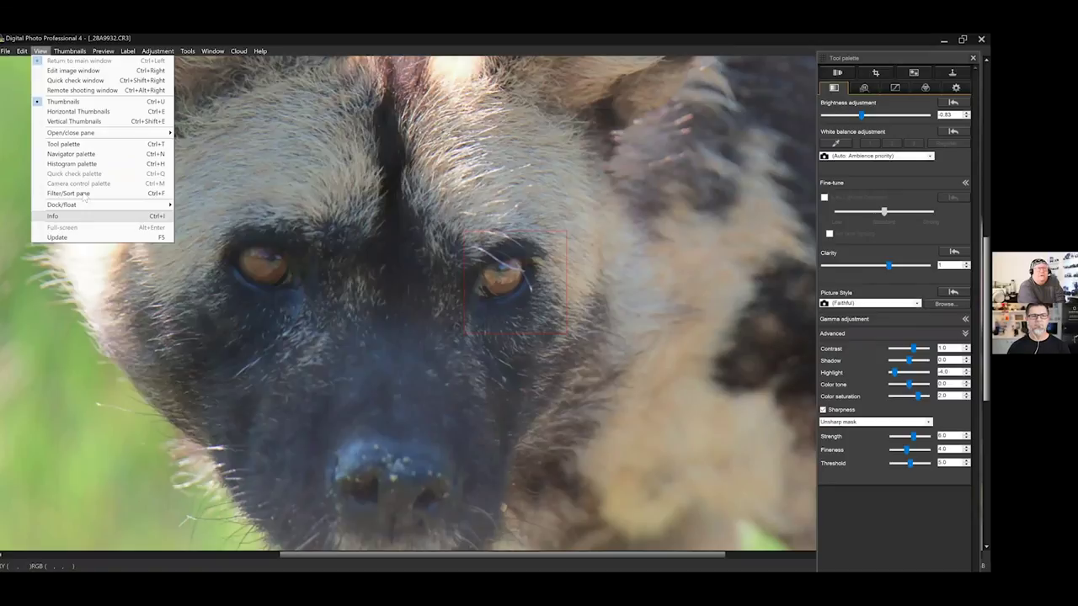
pyautogui.click(85, 202)
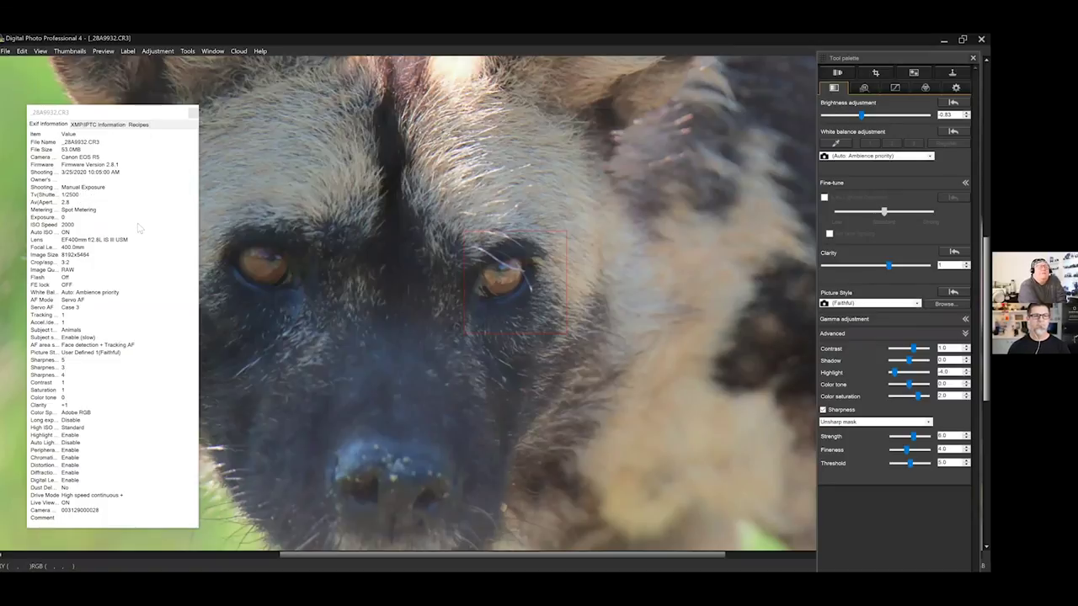
pyautogui.click(81, 194)
pyautogui.press('Down')
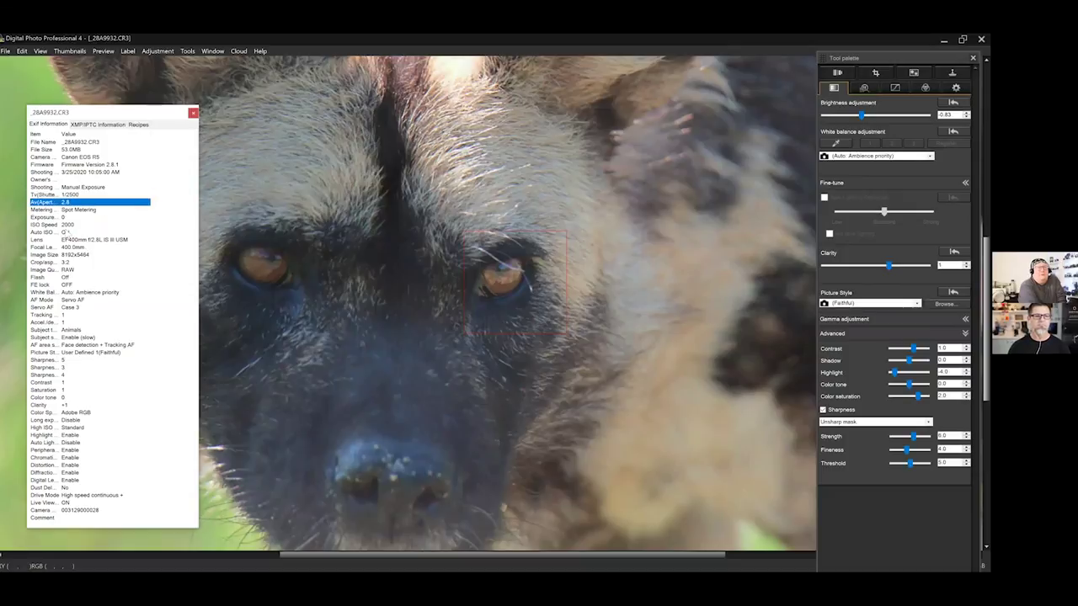
pyautogui.click(193, 112)
pyautogui.click(550, 295)
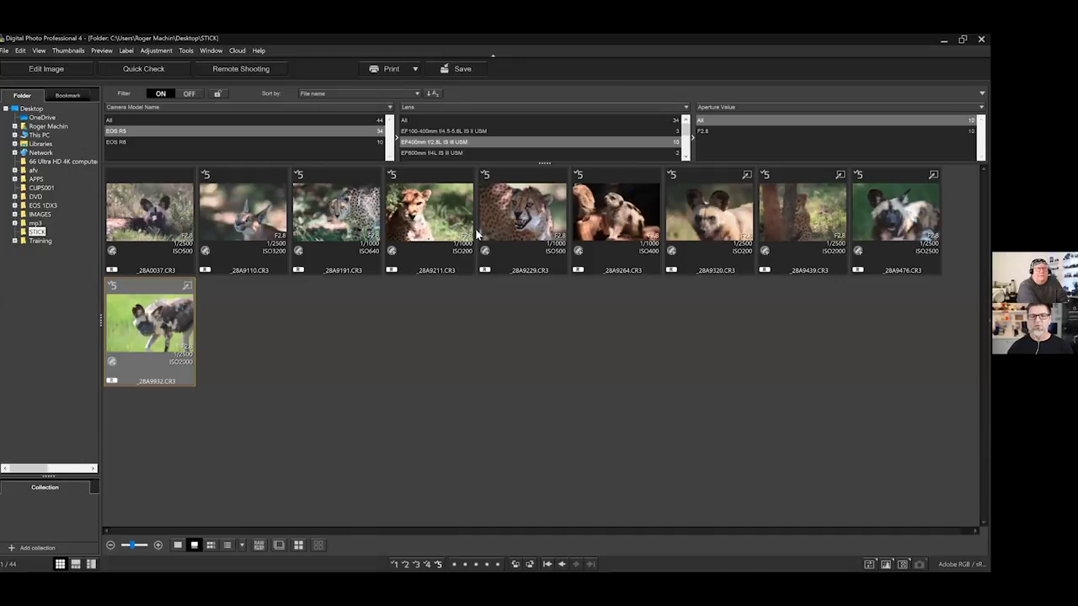
# - Filter the EOS R5 thumbnails to photos taken with the EF600mm f/4L IS III USM lens
pyautogui.click(433, 154)
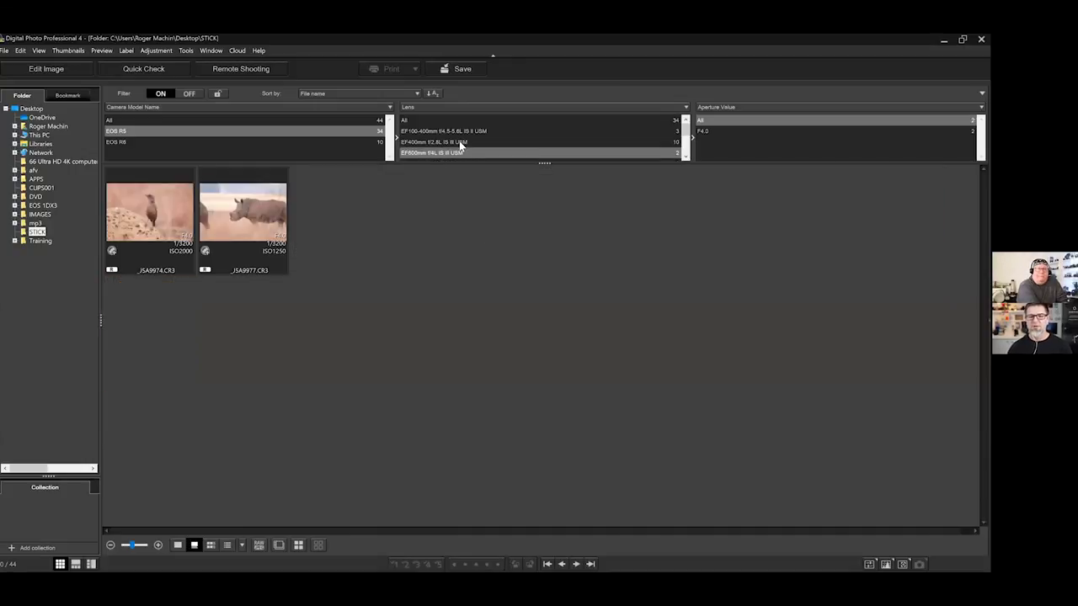
pyautogui.click(459, 141)
pyautogui.scroll(-1, 447, 139)
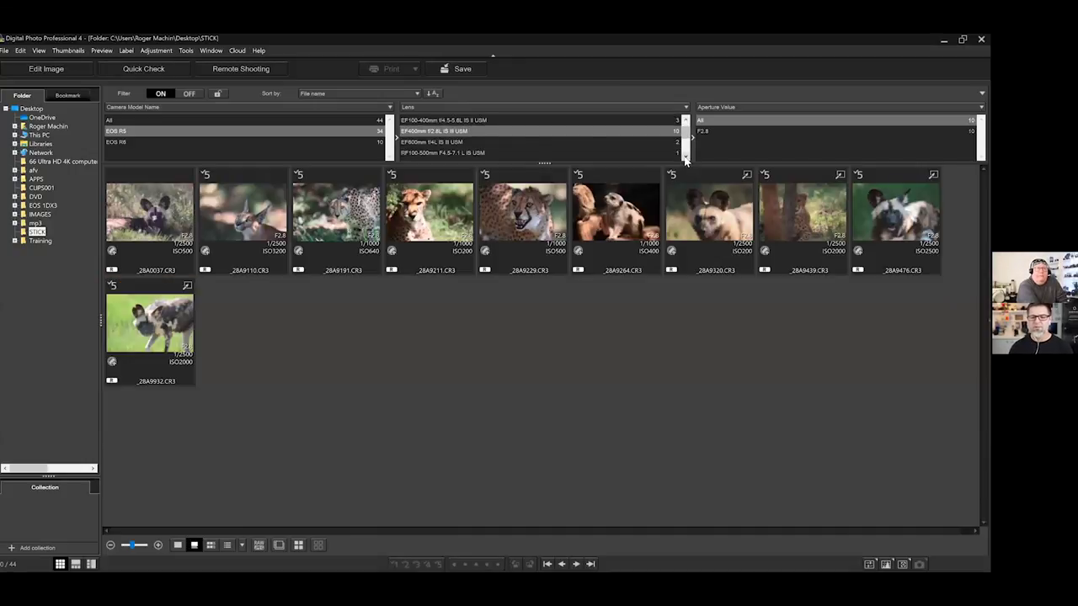
pyautogui.click(427, 143)
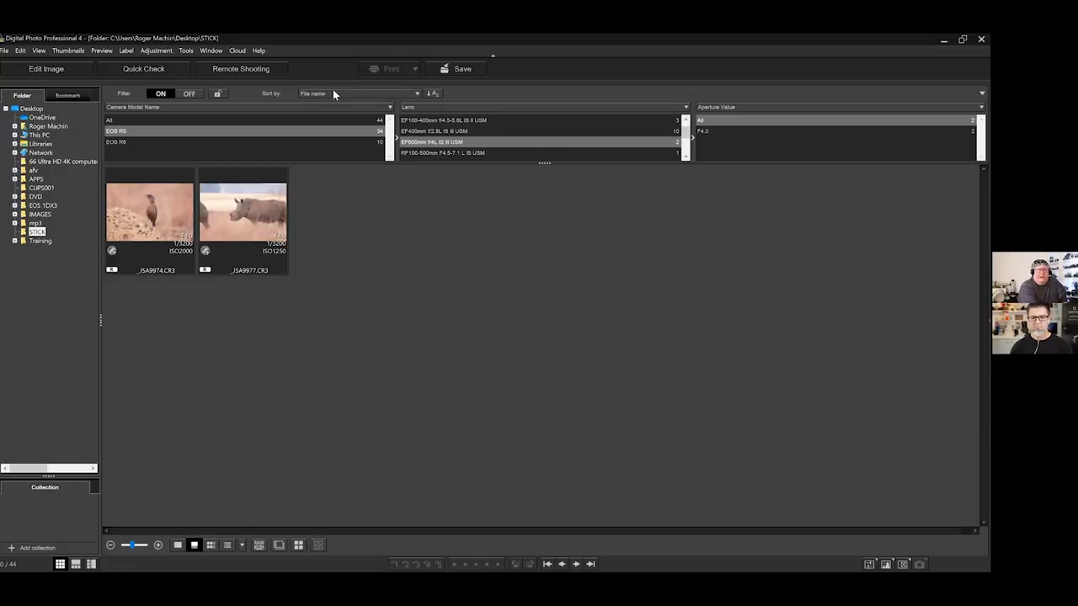
# - Open photo _JSA9977.CR3, examine the rhino's eye and skin up close, and return to the thumbnails
pyautogui.click(251, 217)
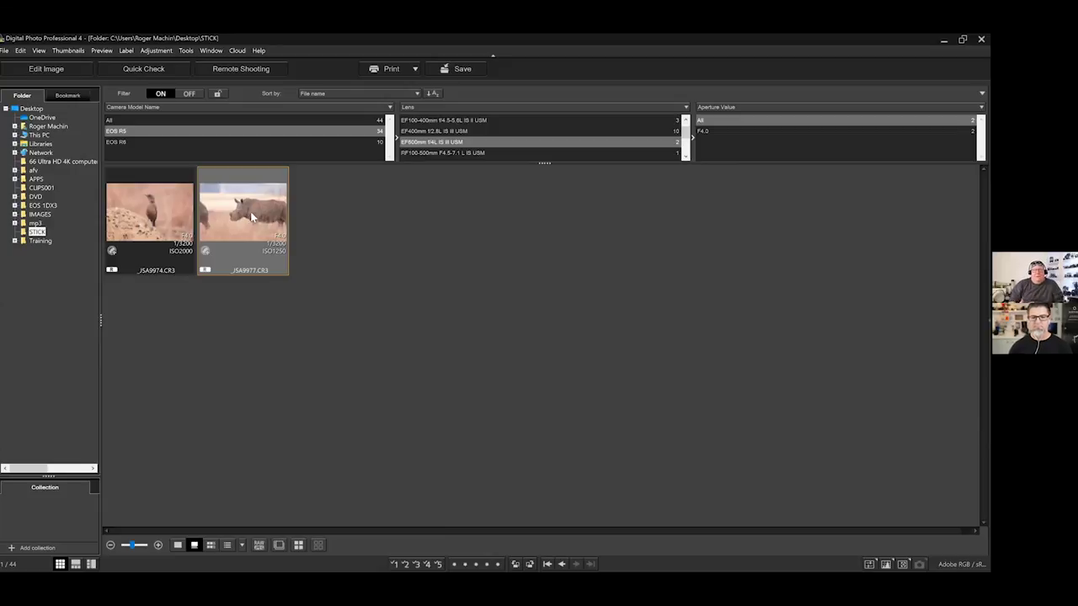
pyautogui.hotkey('alt', 'l')
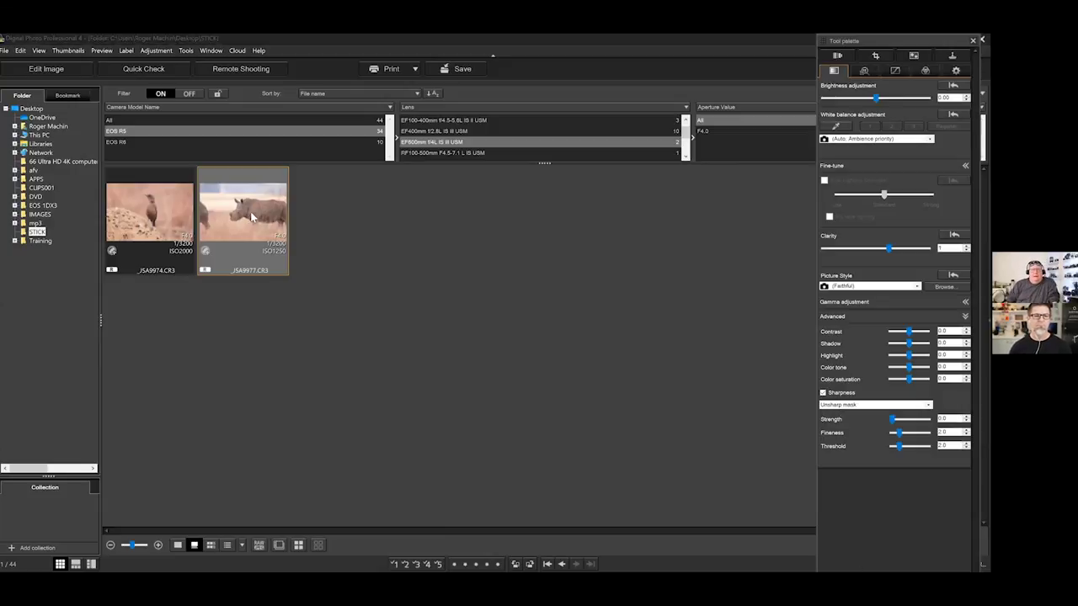
pyautogui.doubleClick(251, 217)
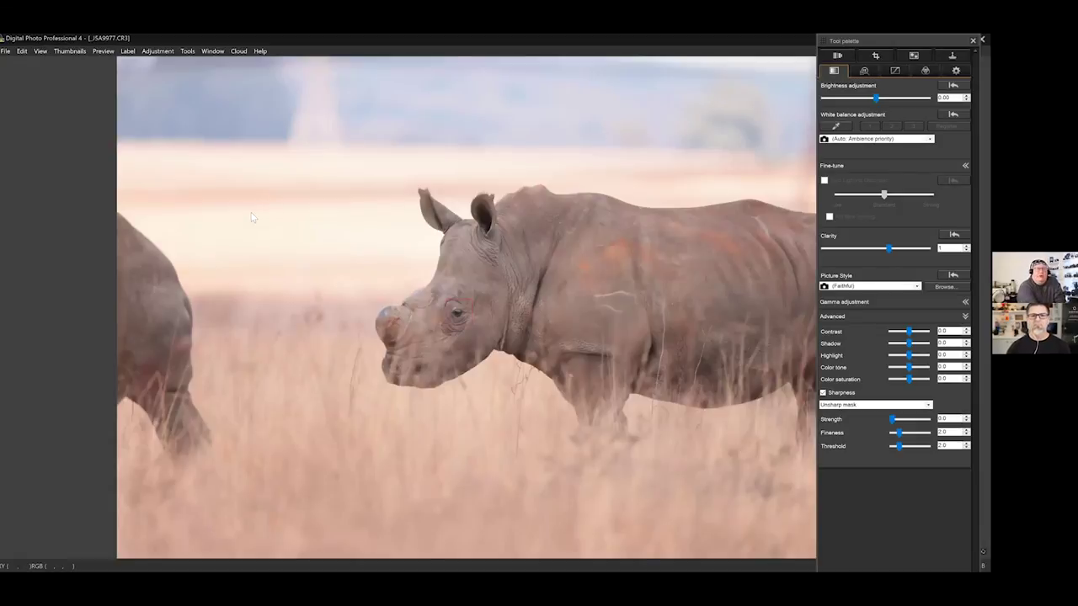
pyautogui.click(449, 316)
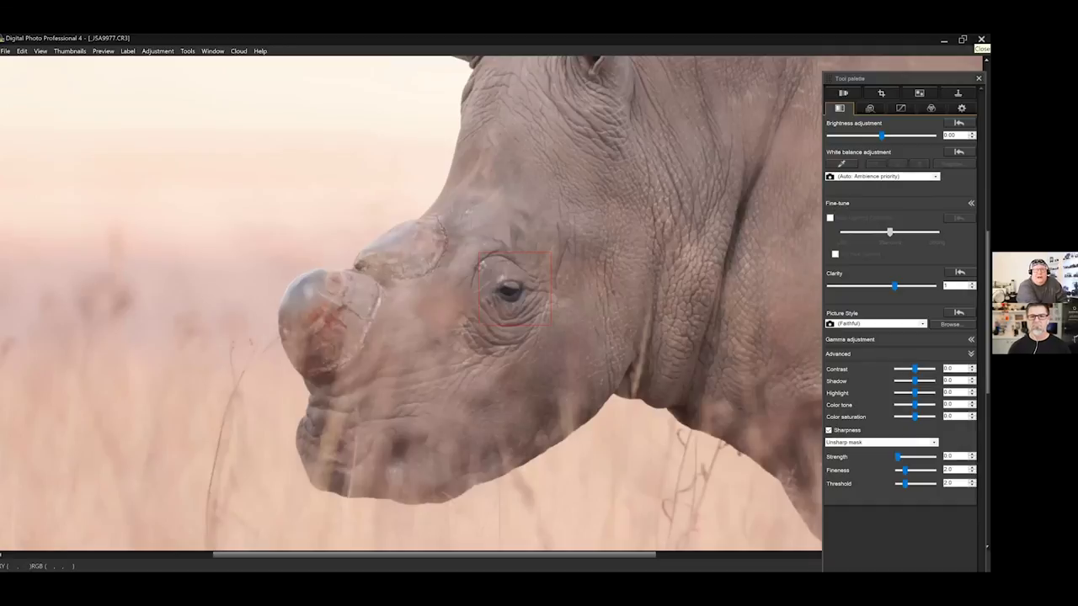
pyautogui.hotkey('alt', 'F4')
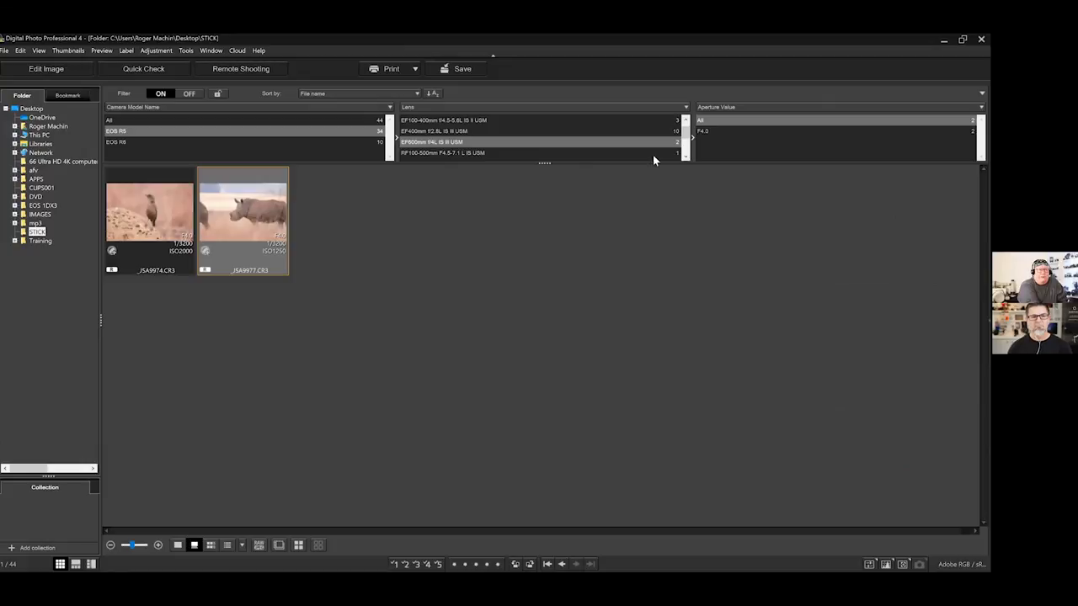
# - Filter the thumbnails to the RF100-500mm F4.5-7.1 L IS USM lens and view the monkey photo _JSA9771.CR3
pyautogui.click(464, 153)
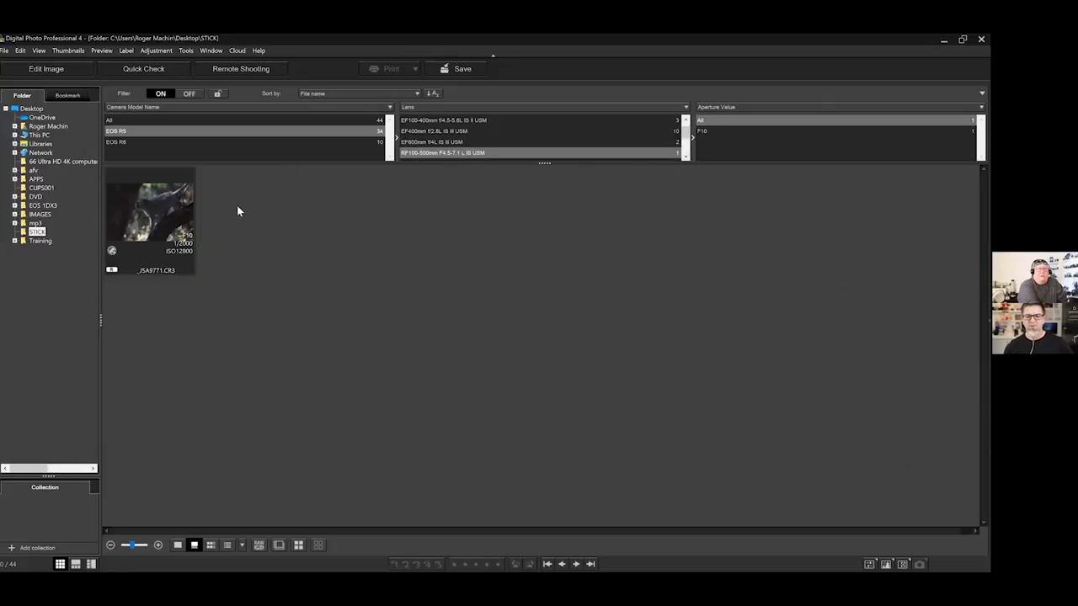
pyautogui.click(160, 221)
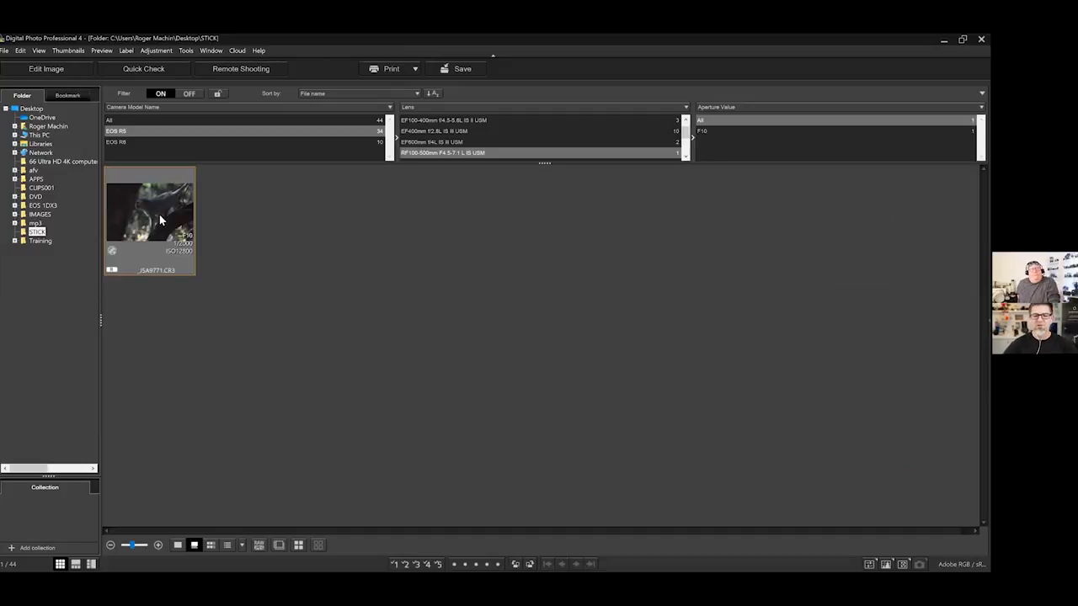
pyautogui.hotkey('alt', 't')
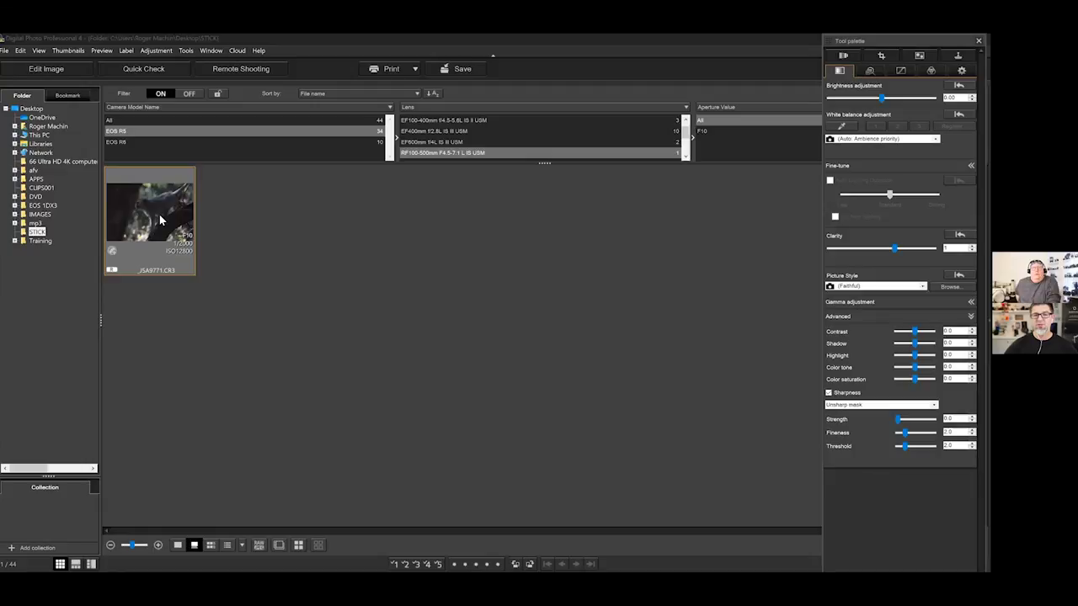
pyautogui.doubleClick(159, 220)
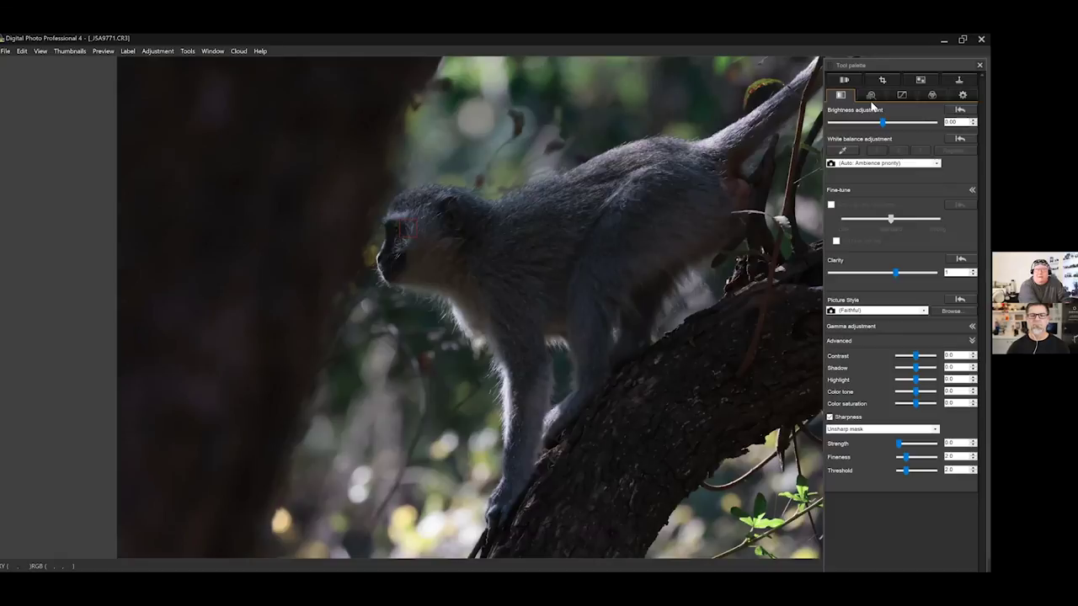
pyautogui.doubleClick(681, 173)
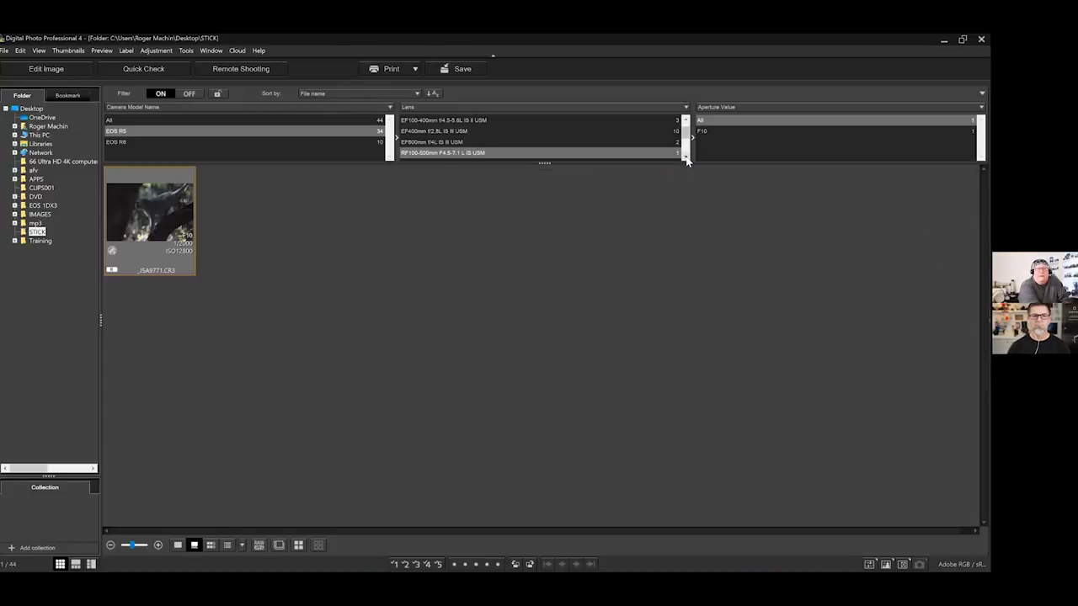
# - Filter the EOS R5 thumbnails to the RF100-500mm F4.5-7.1 L IS USM + EXTENDER RF1.4x lens combination
pyautogui.click(685, 156)
pyautogui.click(686, 156)
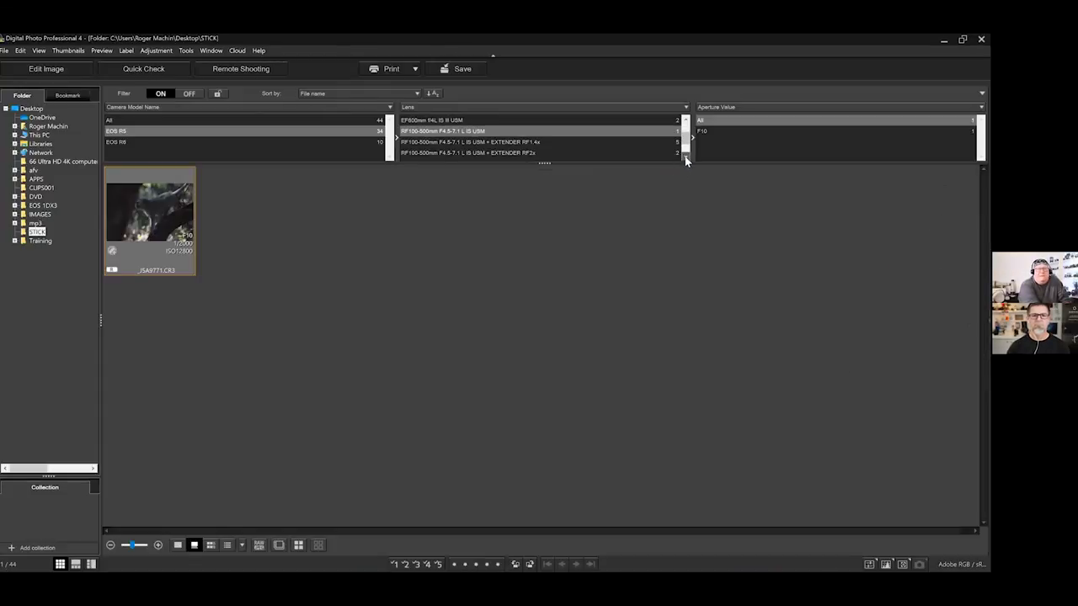
pyautogui.click(495, 144)
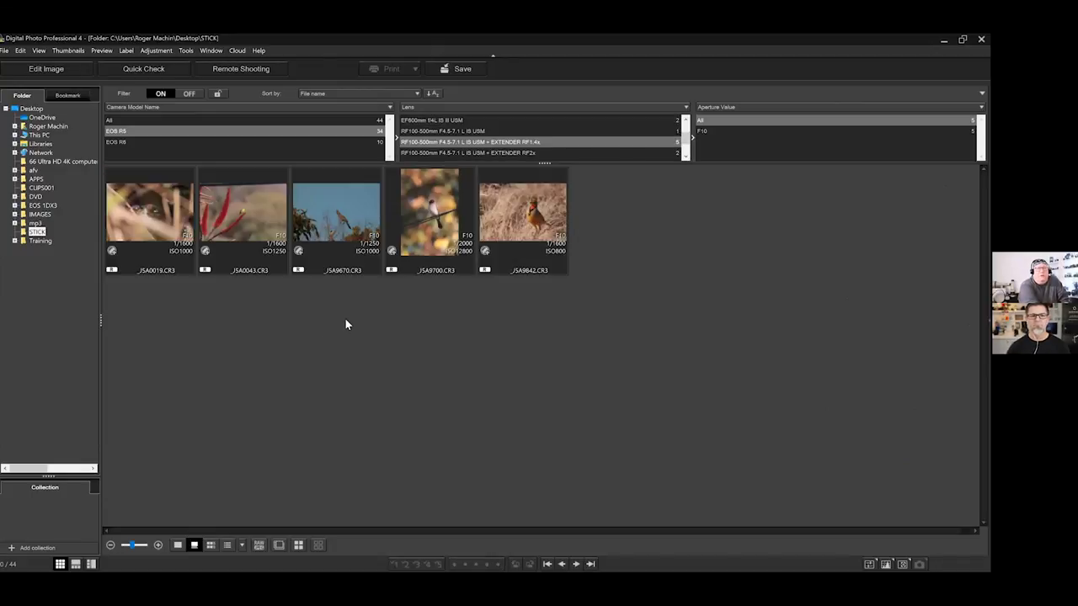
# - Open photo _JSA9700.CR3, examine the perched bird's head and feathers up close, and return to the thumbnails
pyautogui.click(420, 209)
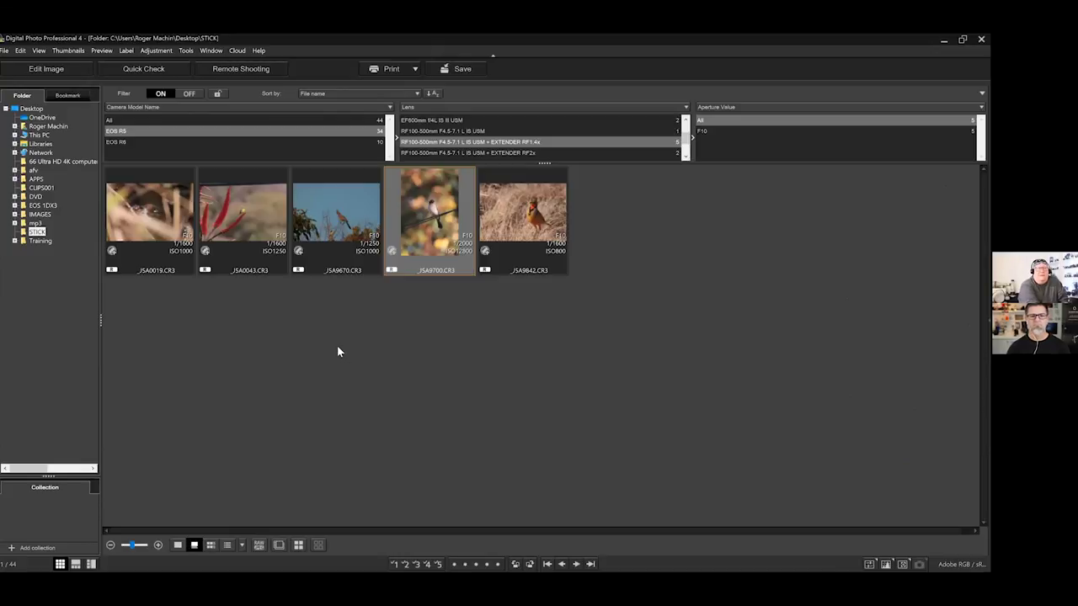
pyautogui.hotkey('alt', 'l')
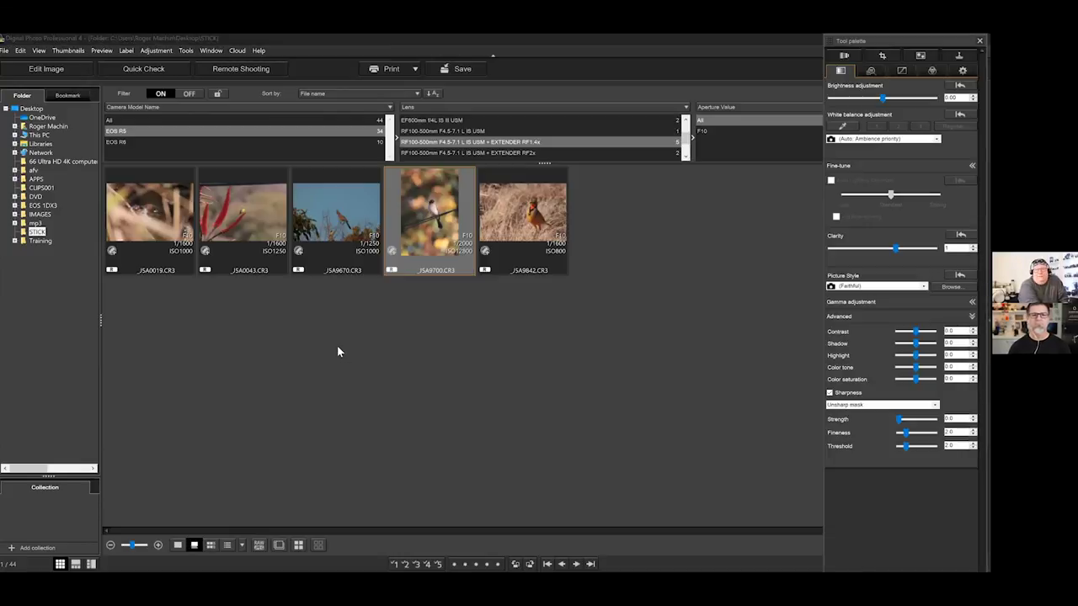
pyautogui.hotkey('alt', 'e')
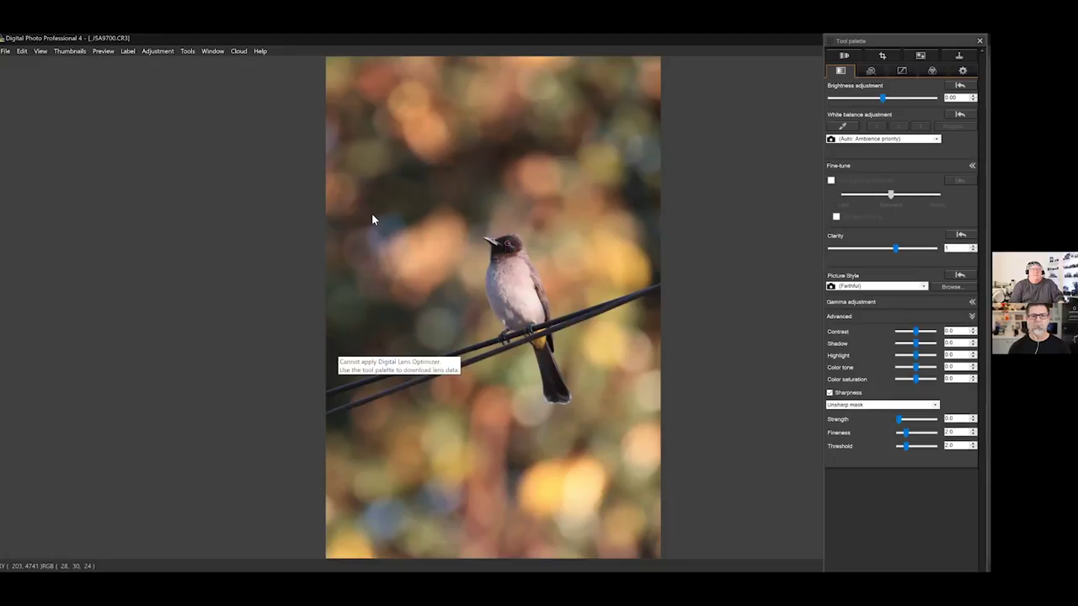
pyautogui.click(146, 344)
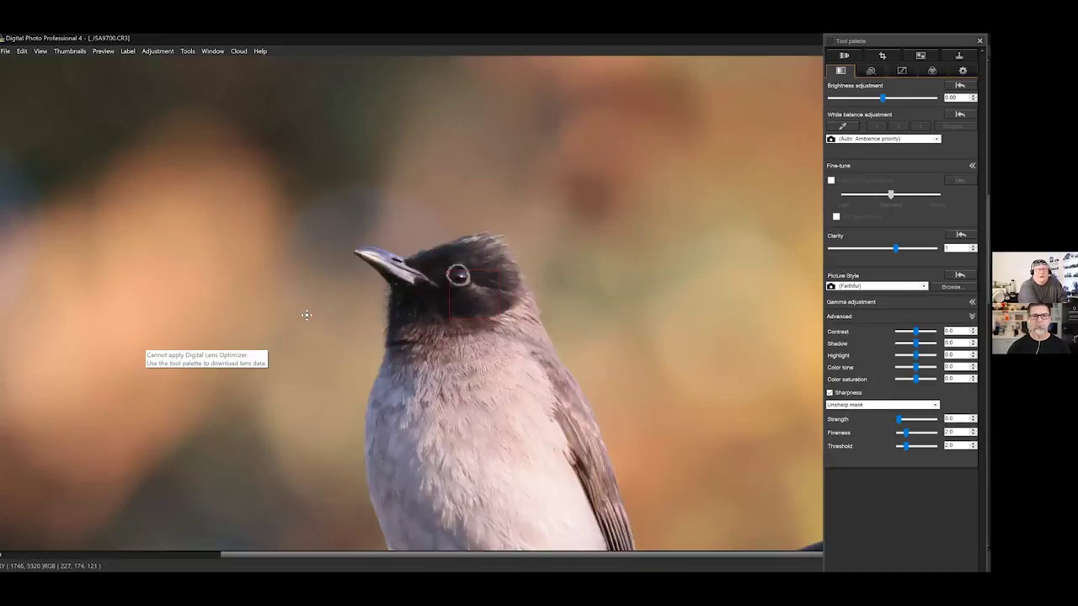
pyautogui.click(192, 311)
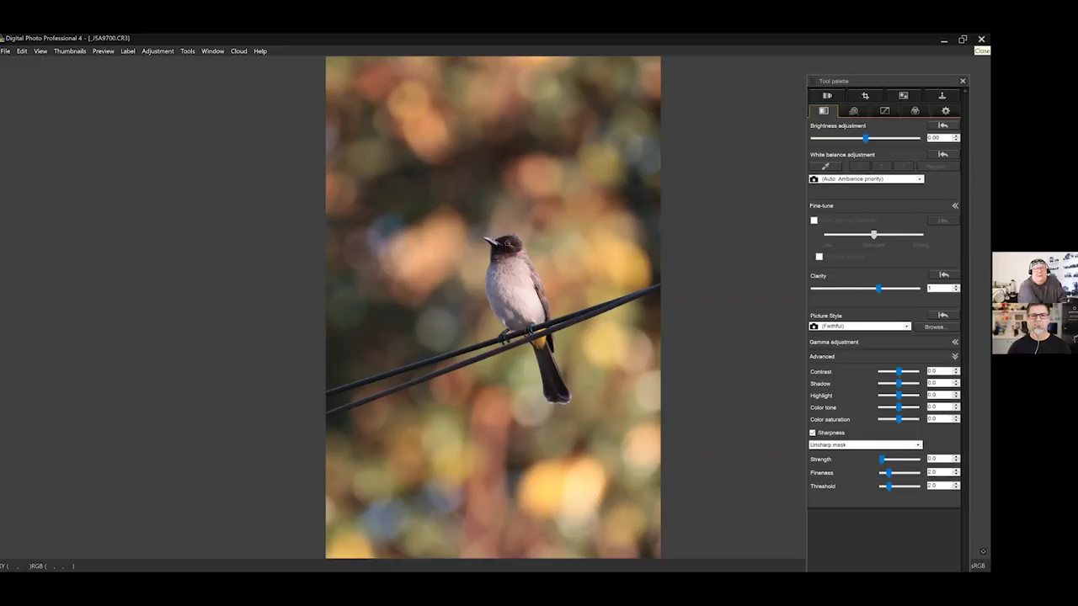
pyautogui.doubleClick(538, 306)
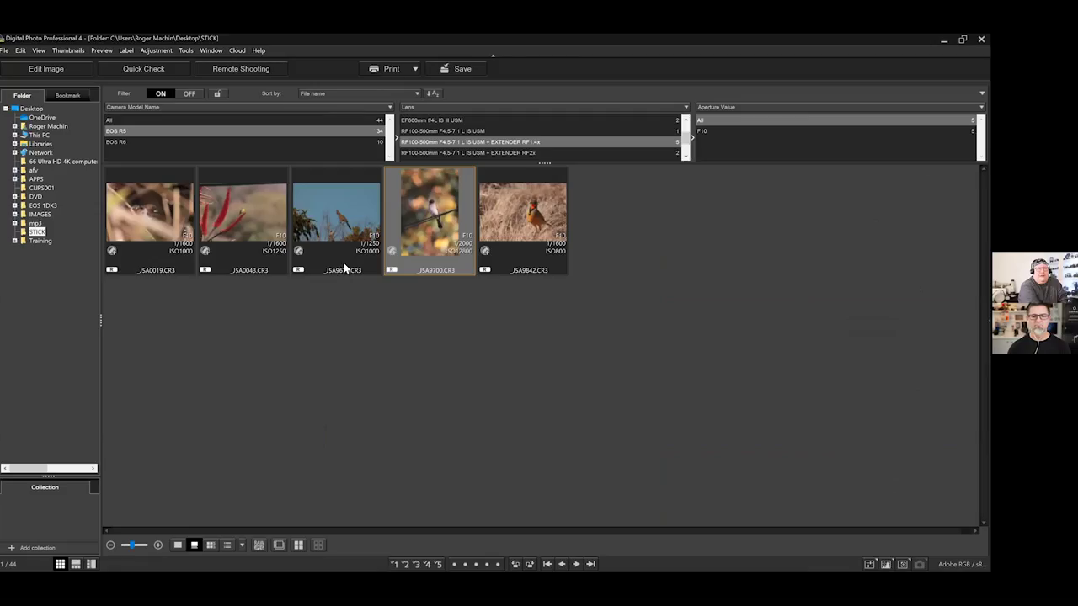
# - Open photo _JSA0043.CR3, examine the yellow bird on the red flower up close, and return to the thumbnails
pyautogui.click(244, 218)
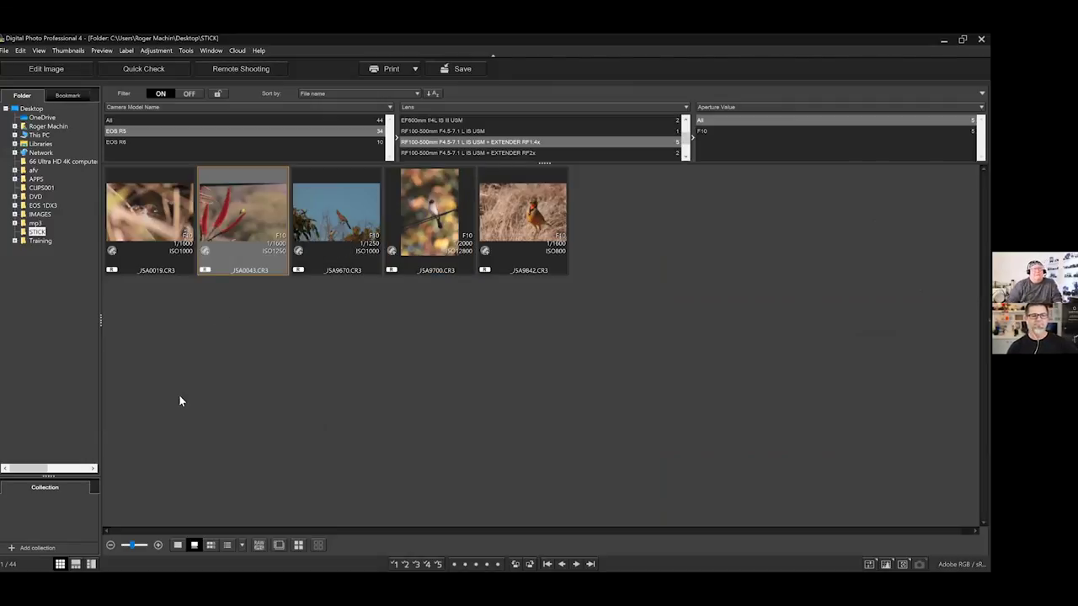
pyautogui.hotkey('alt', 't')
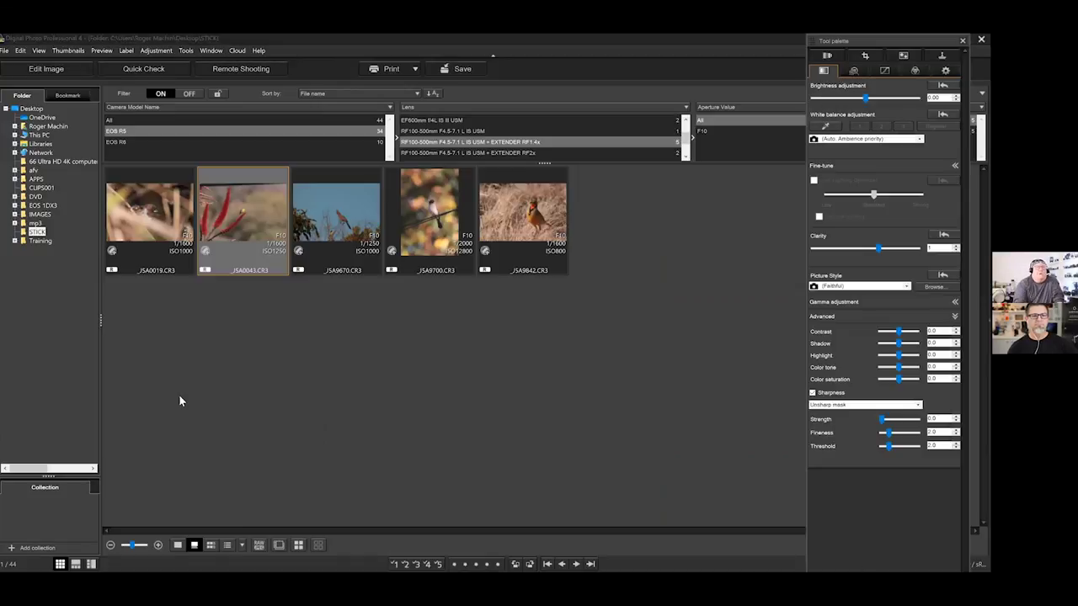
pyautogui.hotkey('ctrl', 'e')
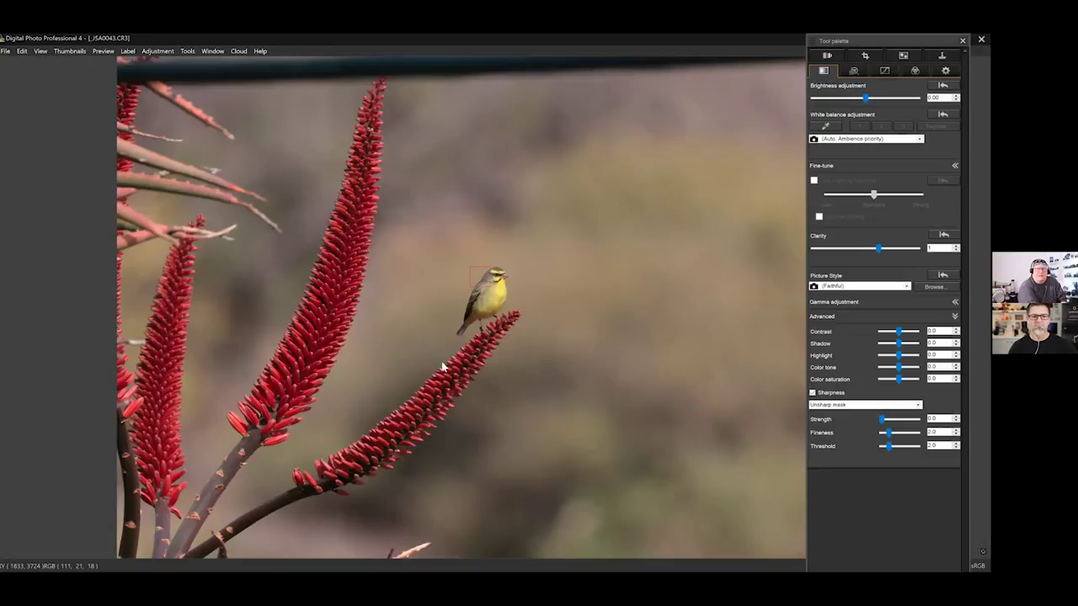
pyautogui.click(582, 308)
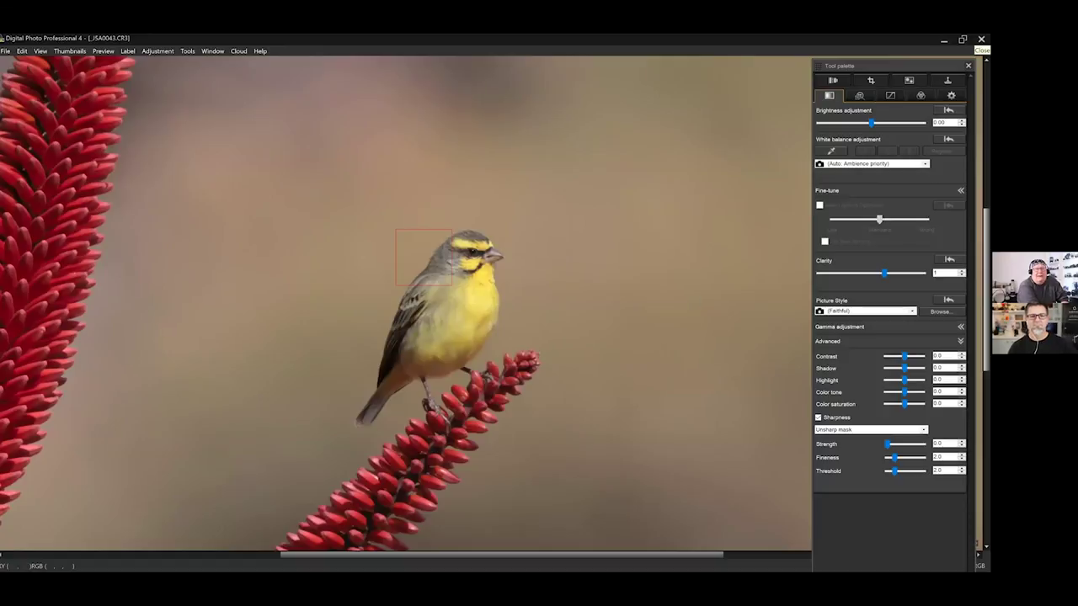
pyautogui.click(981, 39)
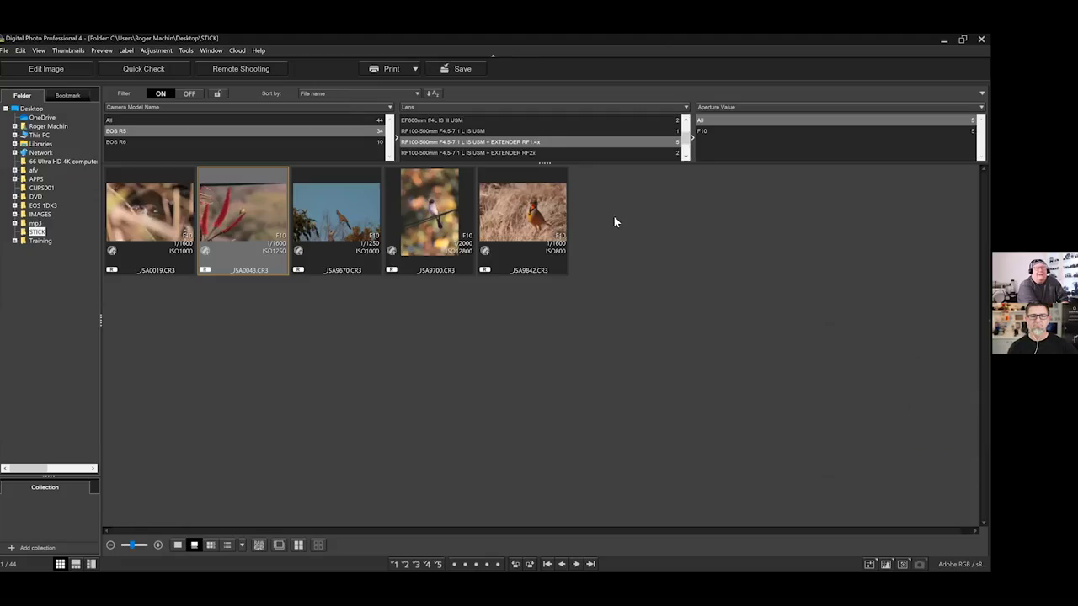
# - Open photo _JSA9842.CR3, examine the orange-throated bird's head up close, and return to the thumbnails
pyautogui.click(532, 229)
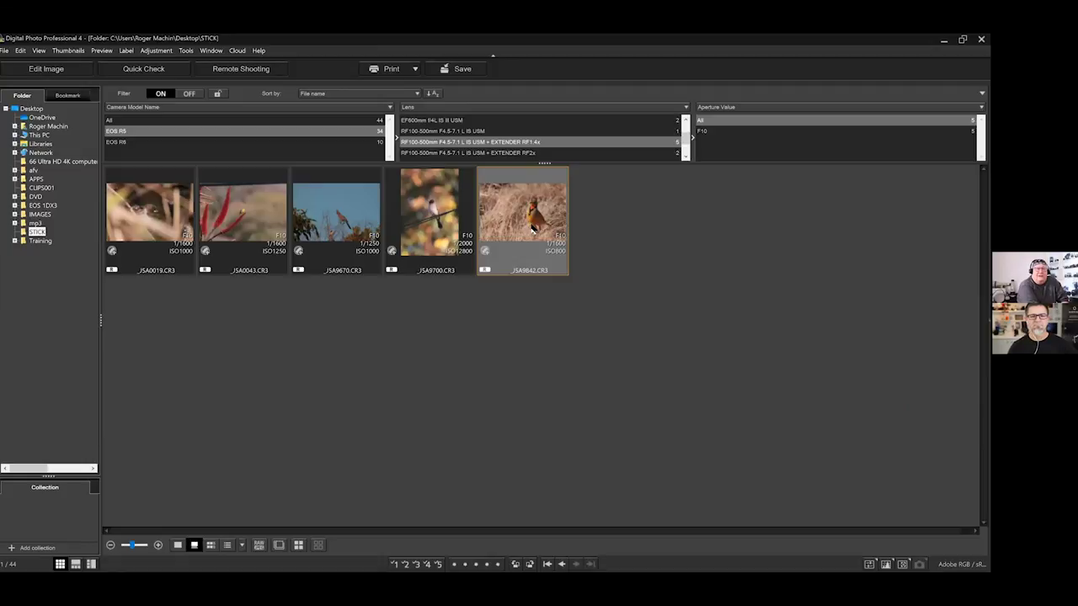
pyautogui.doubleClick(533, 229)
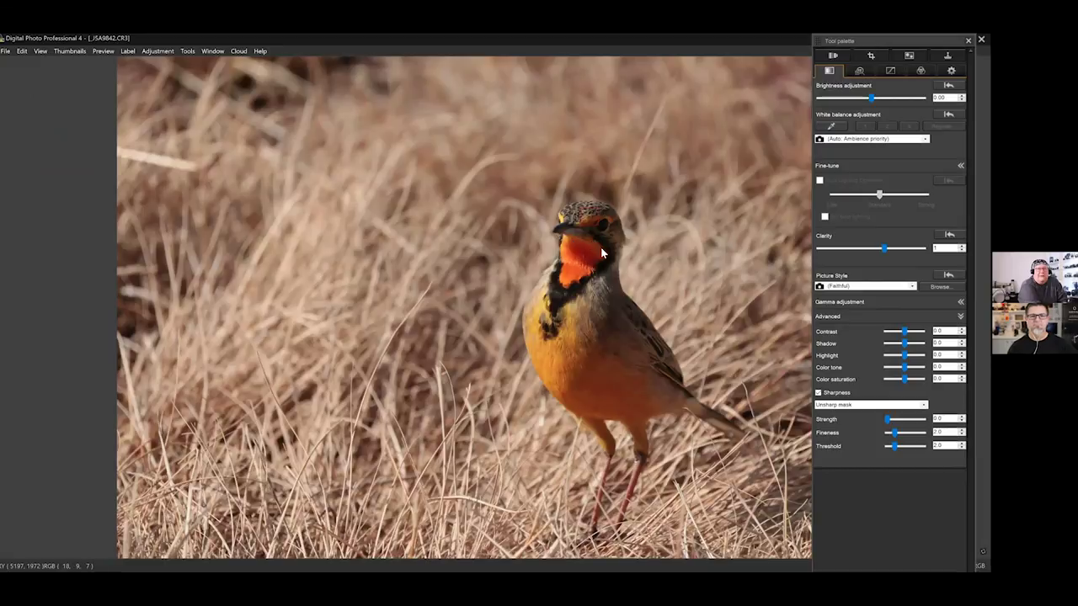
pyautogui.doubleClick(656, 243)
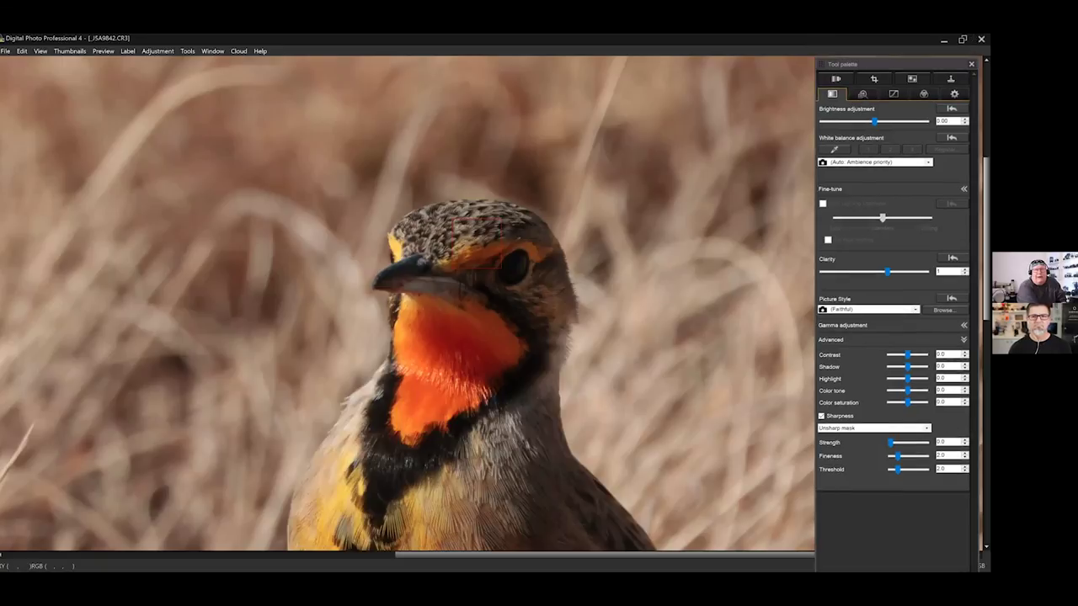
pyautogui.doubleClick(557, 214)
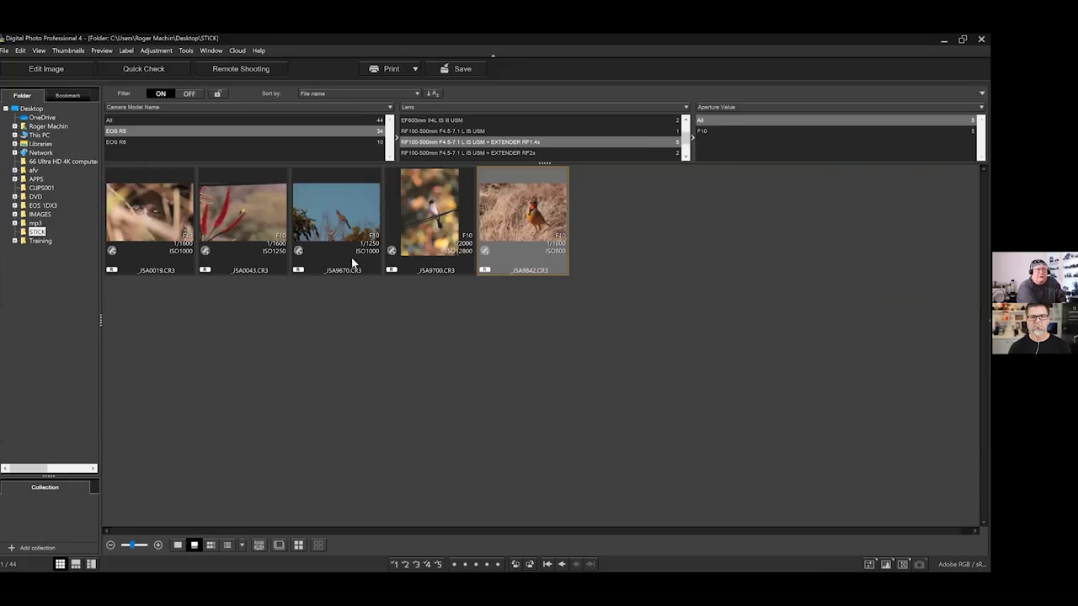
# - View photo _JSA0019.CR3 of the bird behind blurred reeds, then return to the thumbnails
pyautogui.click(131, 234)
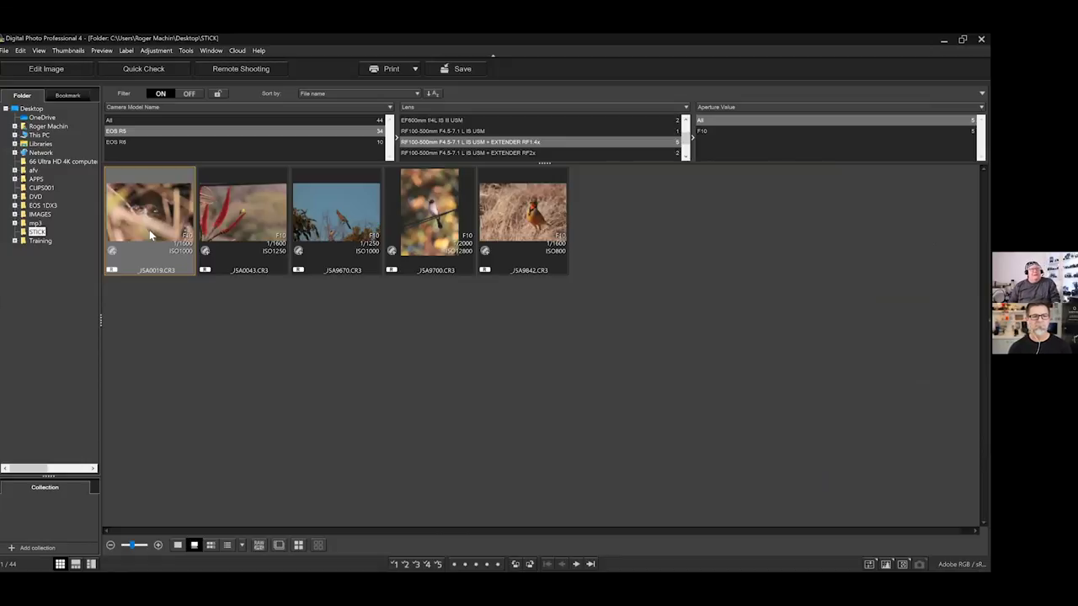
pyautogui.doubleClick(149, 231)
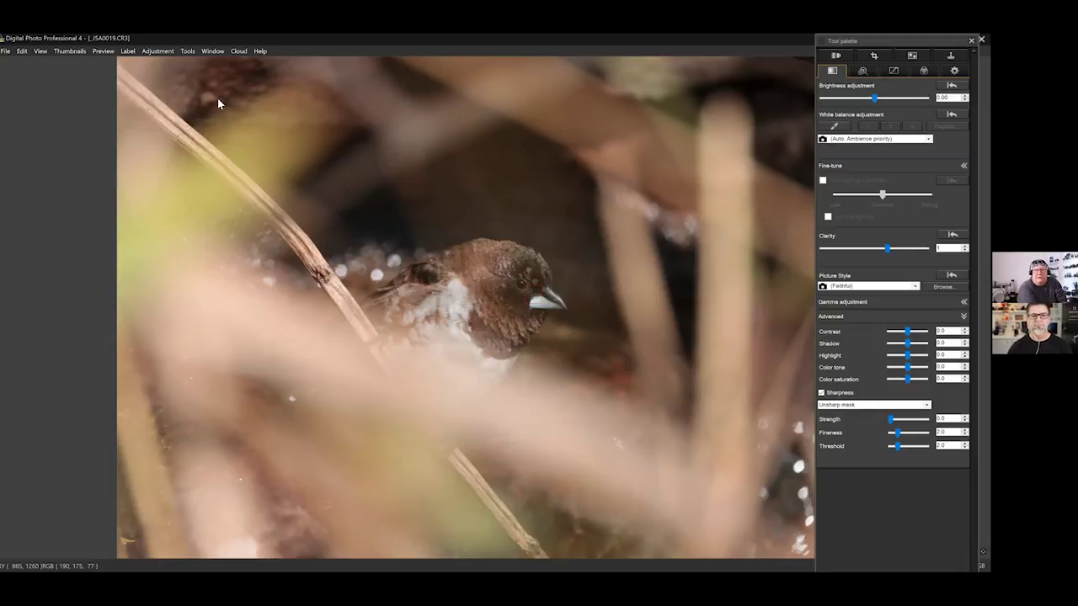
pyautogui.hotkey('alt', 'm')
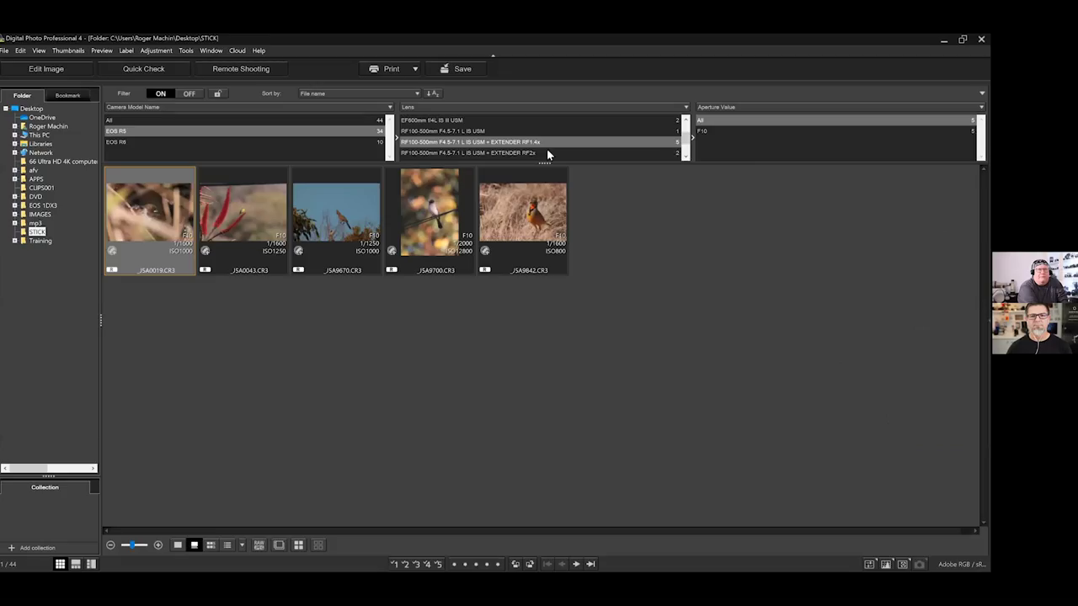
# - Filter the thumbnails to RF100-500mm F4.5-7.1 L IS USM + EXTENDER RF2x, then to the RF800mm F11 IS STM lens
pyautogui.click(575, 152)
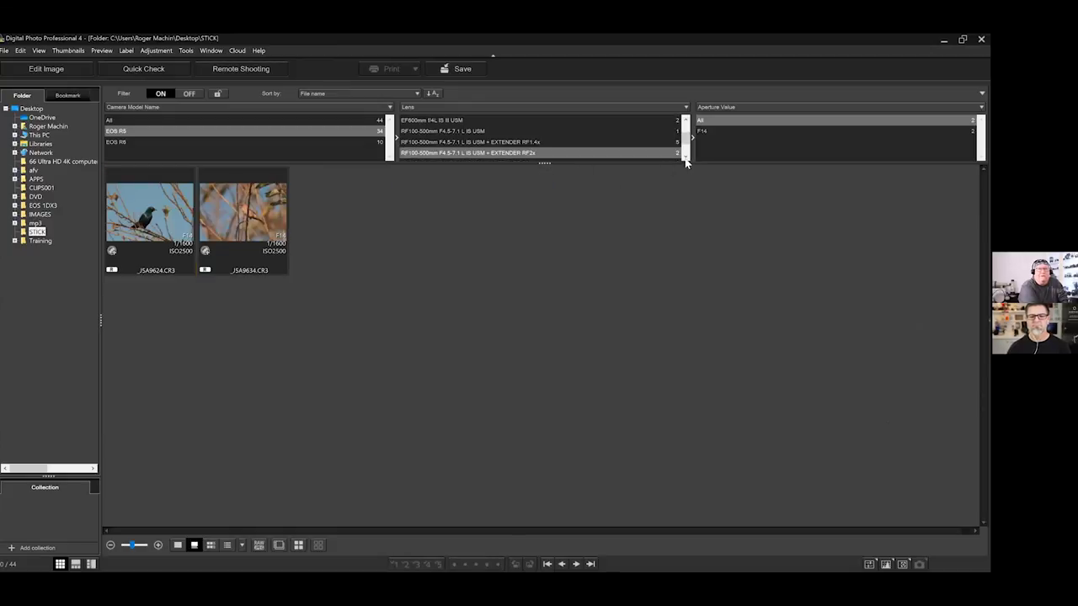
pyautogui.click(686, 156)
pyautogui.click(685, 157)
pyautogui.click(685, 157)
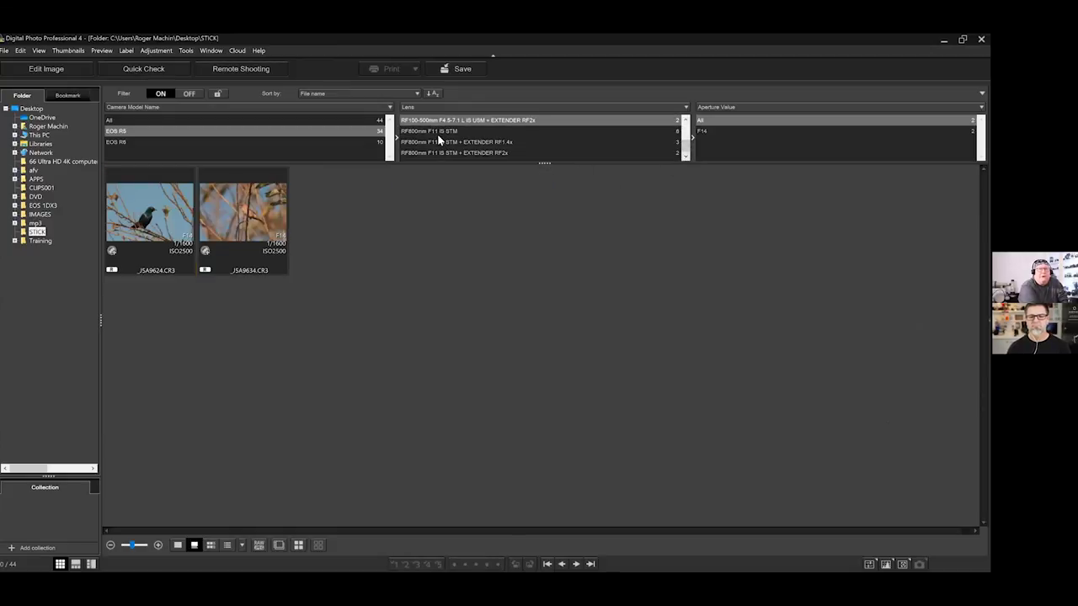
pyautogui.click(437, 132)
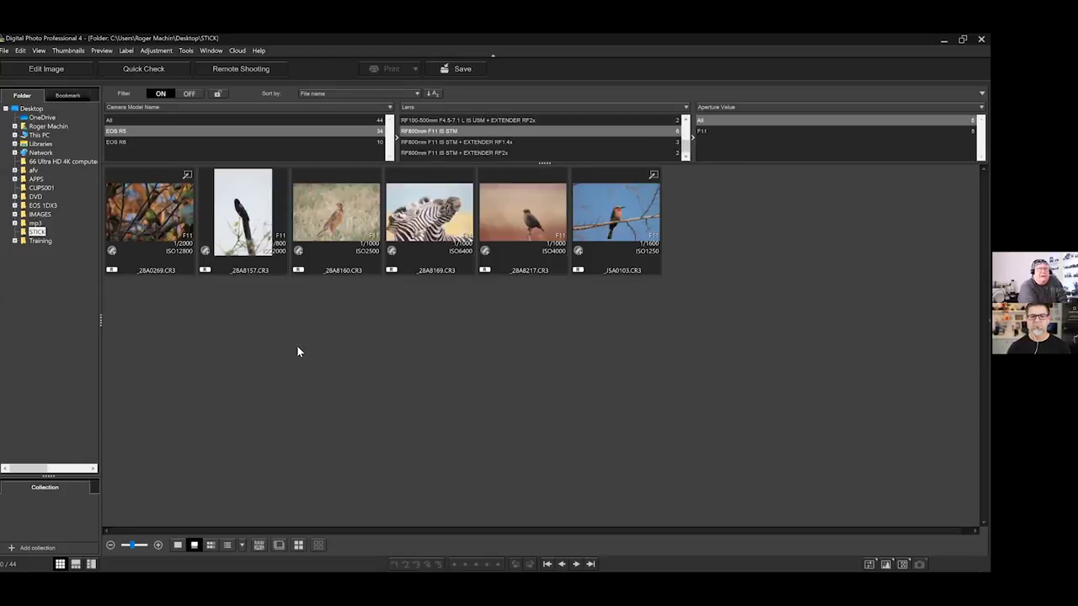
# - View photo _28A8217.CR3 of the dark bird perched on a branch, then return to the thumbnails
pyautogui.click(515, 210)
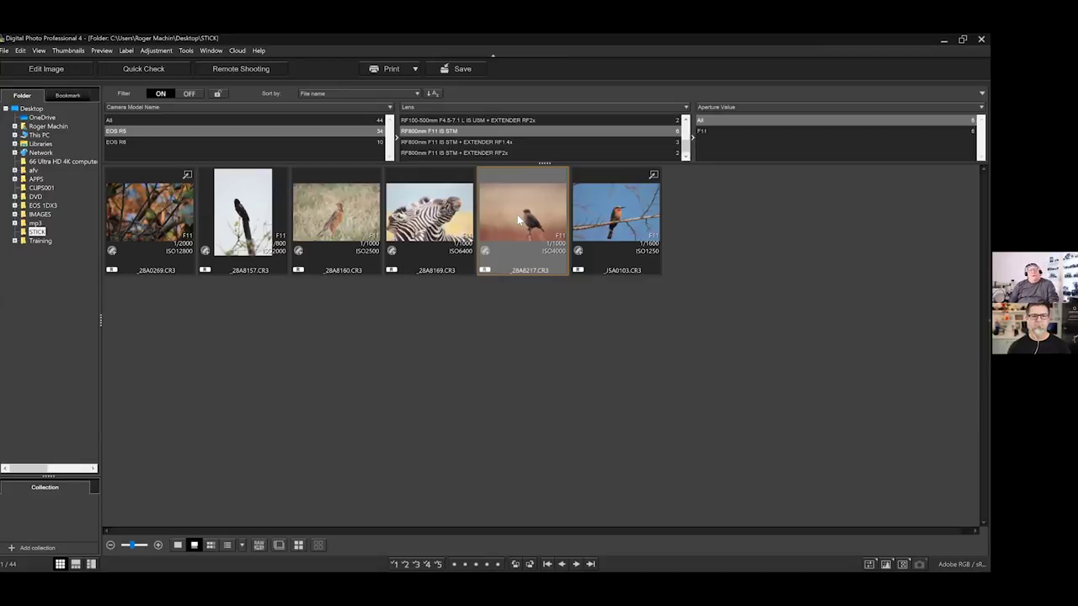
pyautogui.hotkey('alt', 'l')
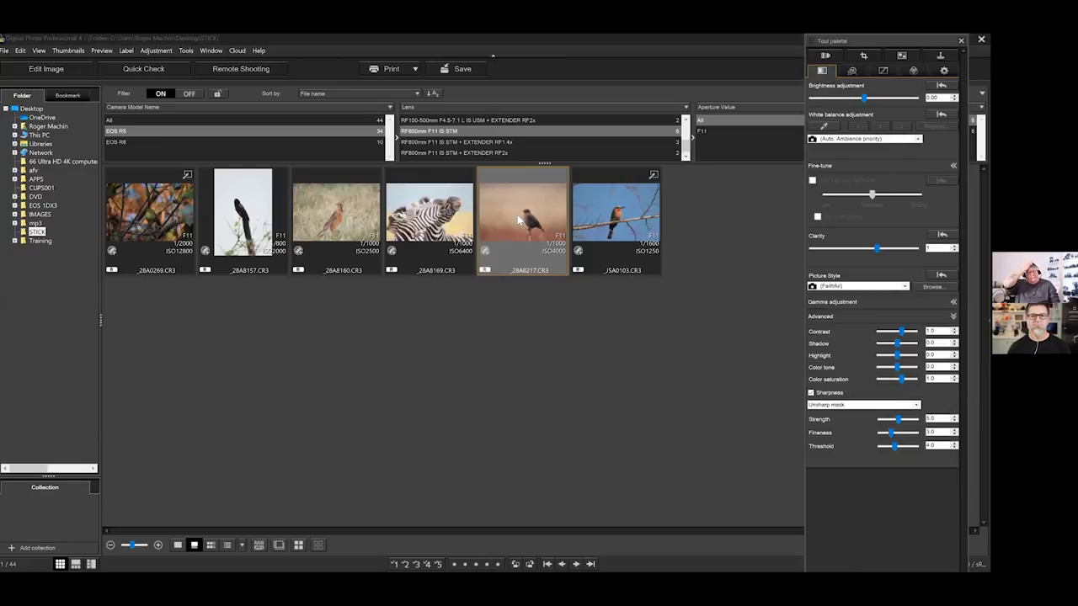
pyautogui.doubleClick(516, 216)
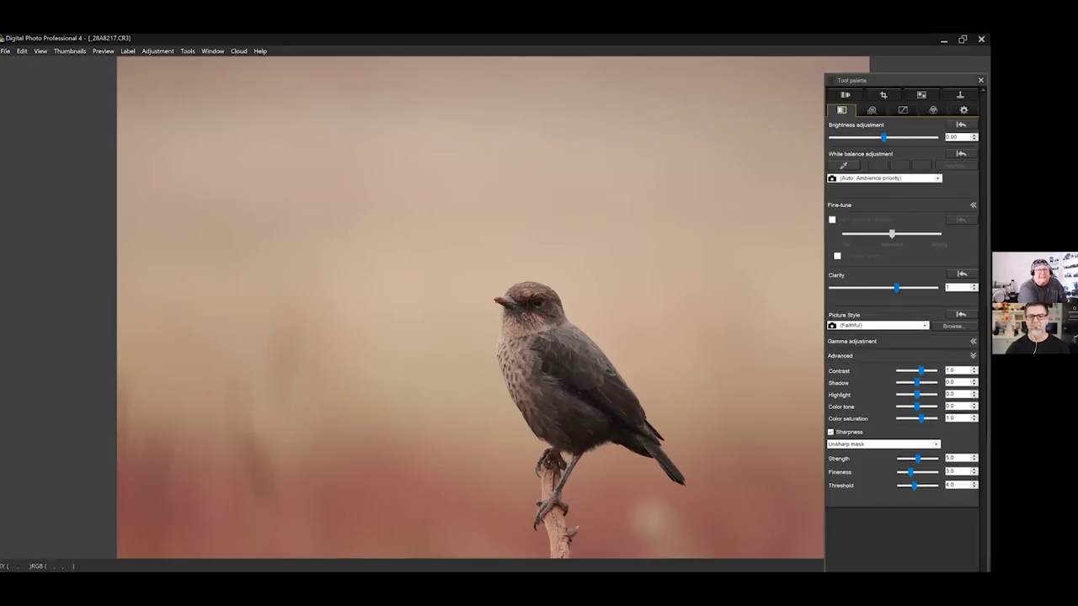
pyautogui.hotkey('ctrl', 'w')
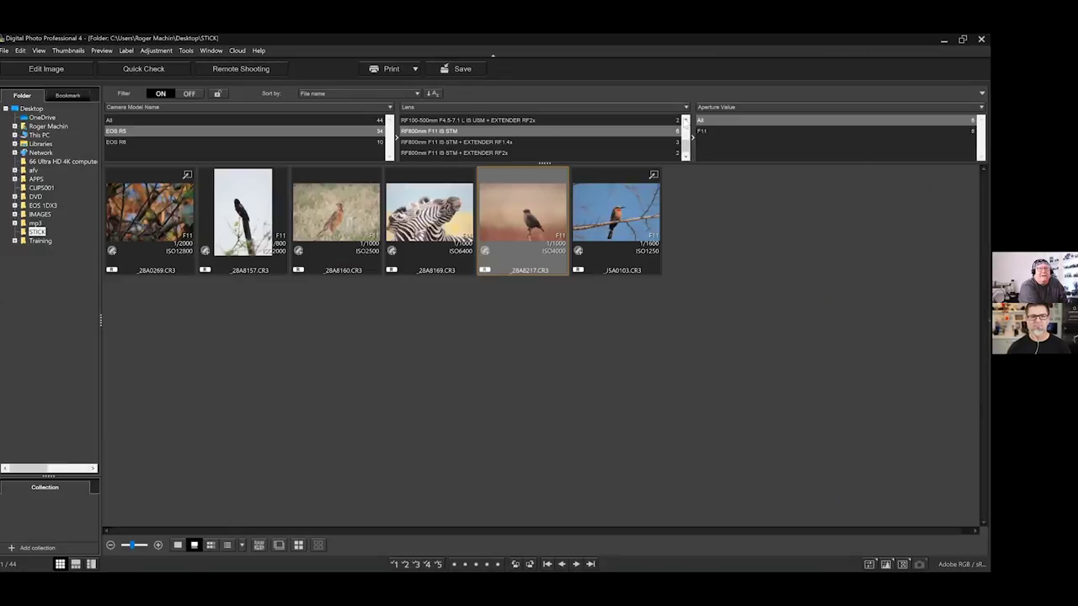
# - Filter the thumbnails to the EF600mm f/4L IS III USM lens and open the bird photo _JSA9974.CR3
pyautogui.scroll(1, 530, 134)
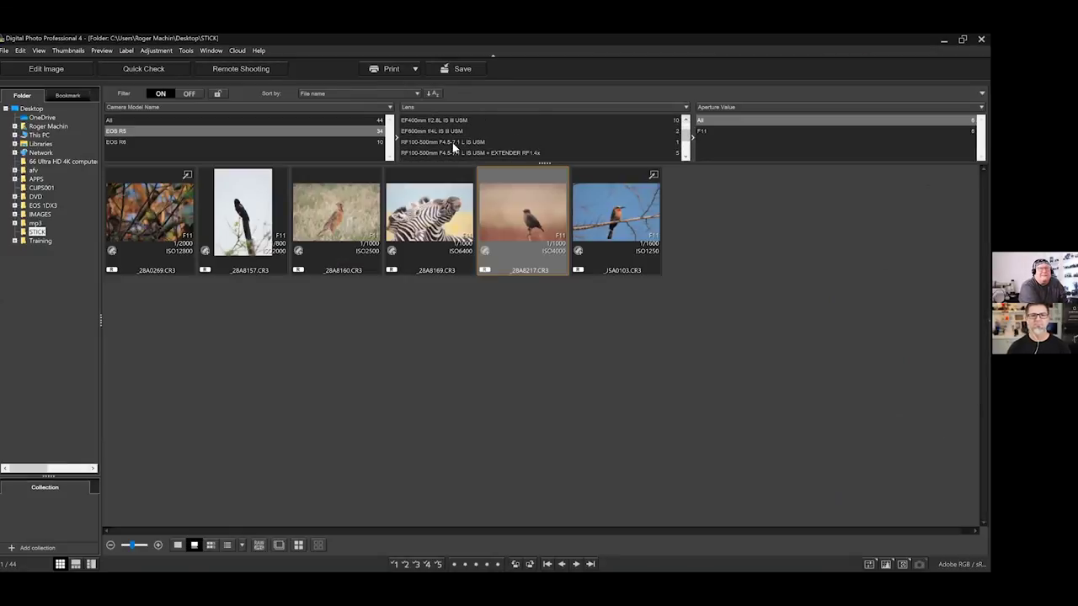
pyautogui.click(435, 132)
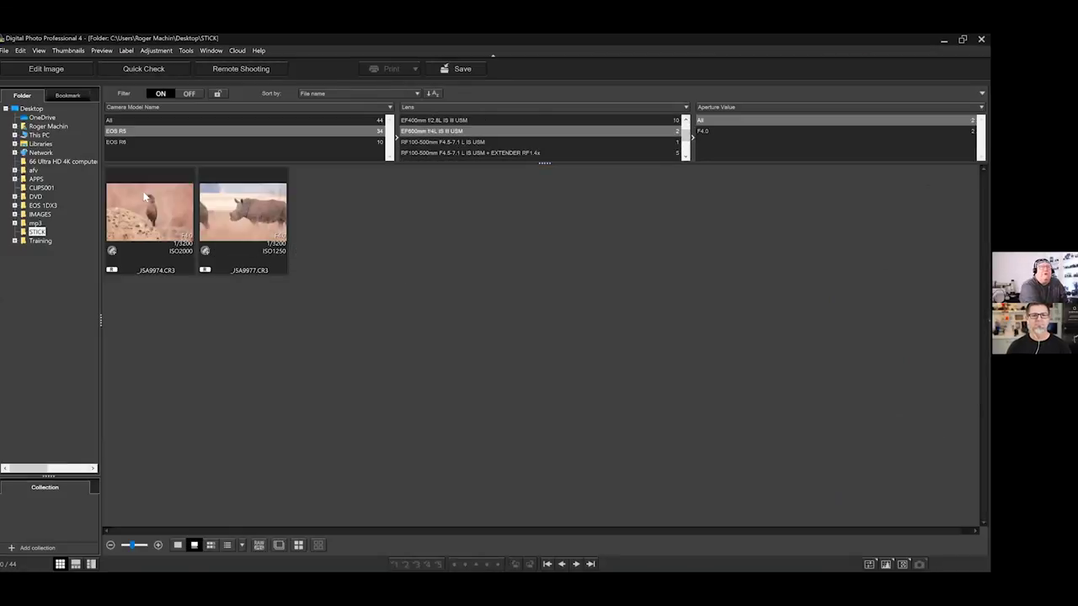
pyautogui.click(143, 216)
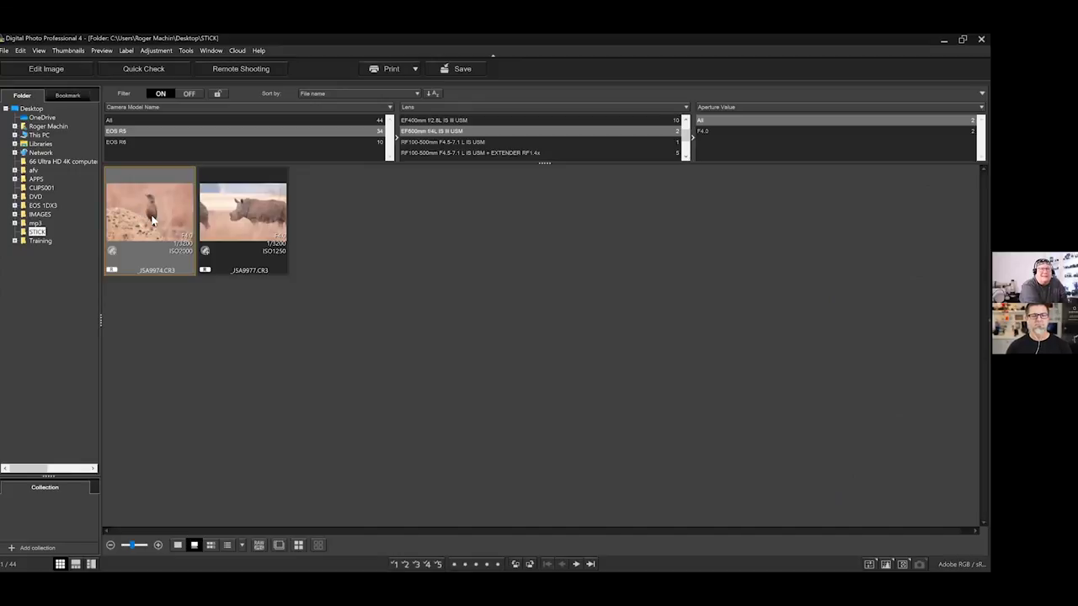
pyautogui.hotkey('alt', 'l')
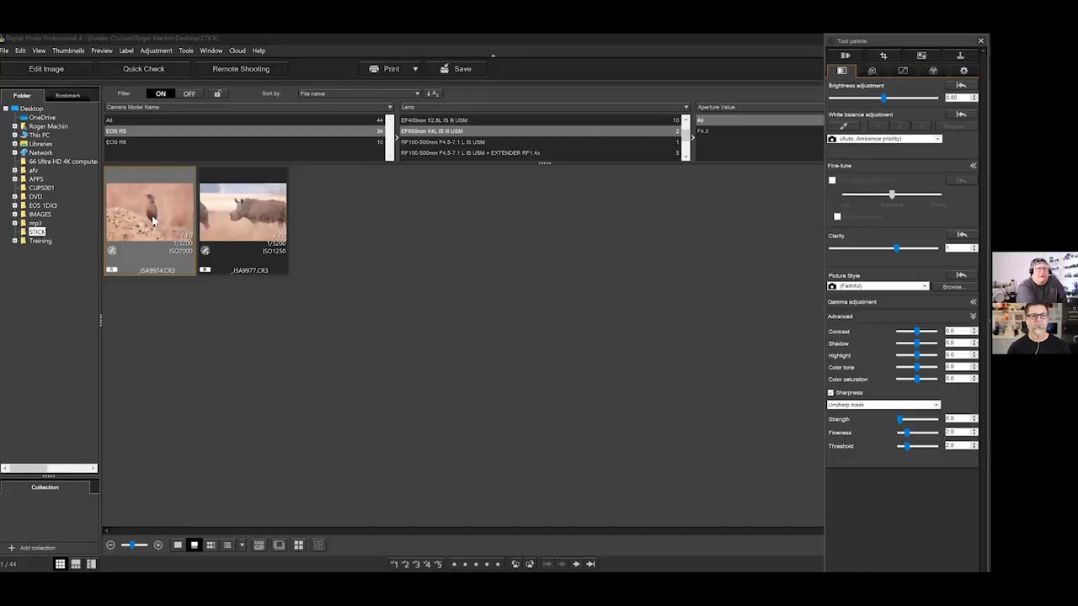
pyautogui.doubleClick(153, 220)
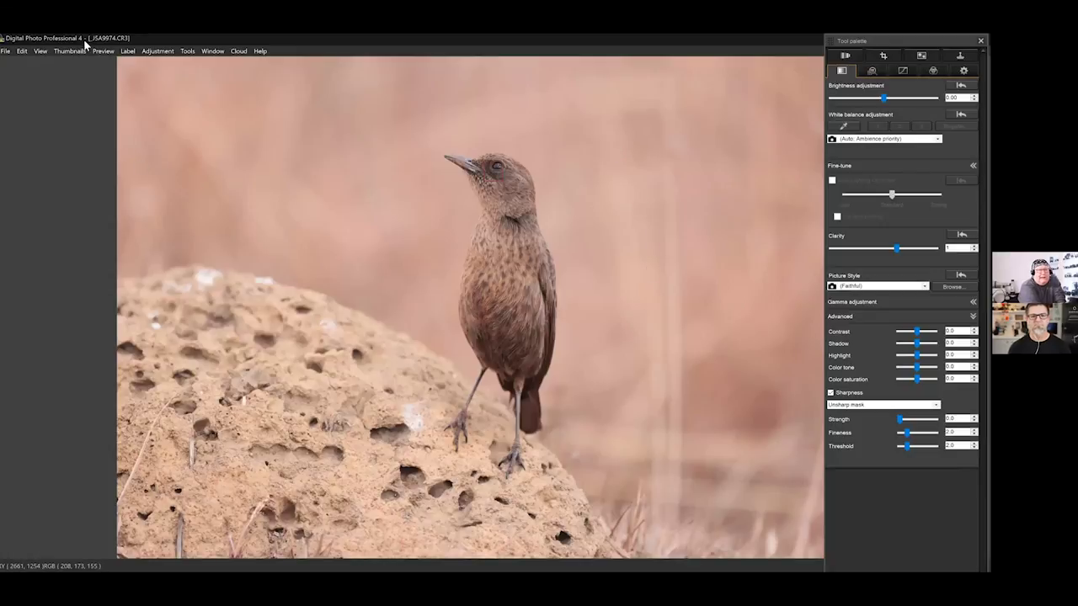
# - Check the aperture in the Exif information of _JSA9974.CR3, close it, and examine the bird's head up close
pyautogui.click(42, 52)
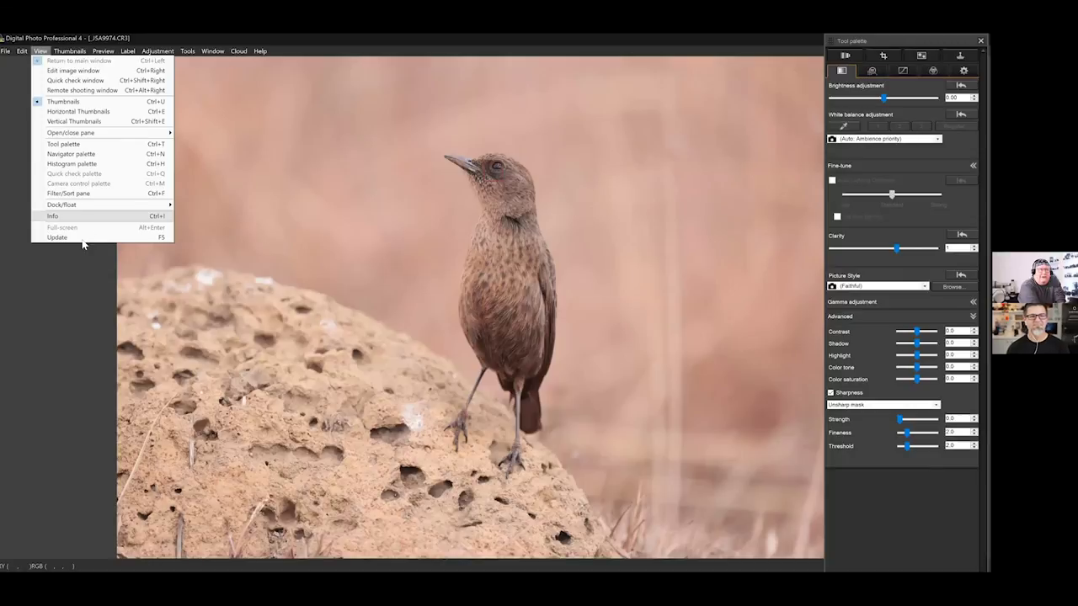
pyautogui.click(72, 215)
pyautogui.click(64, 202)
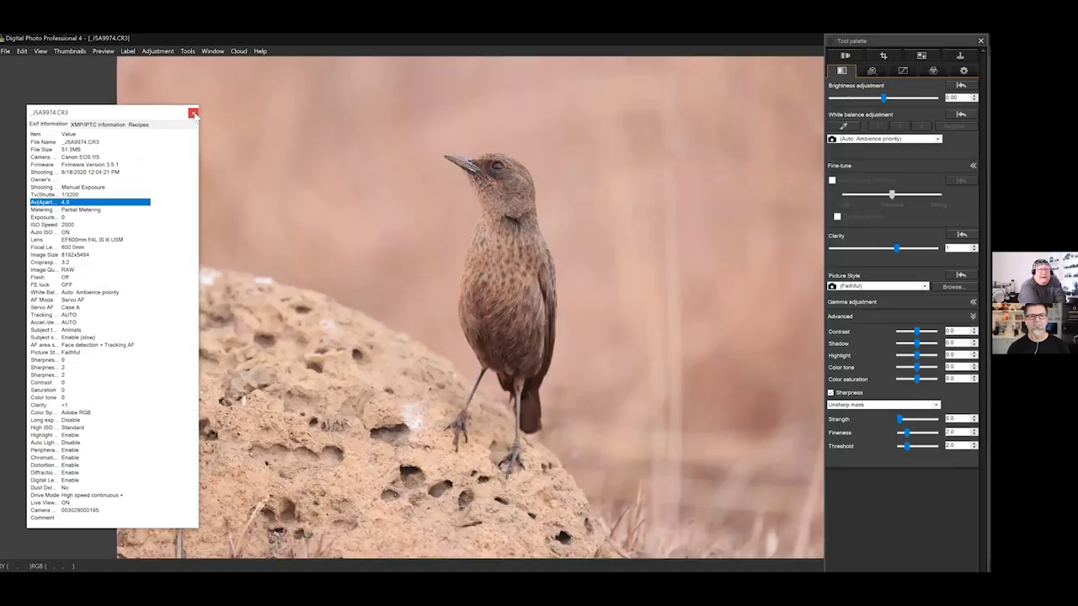
pyautogui.hotkey('ctrl', 'i')
pyautogui.click(451, 288)
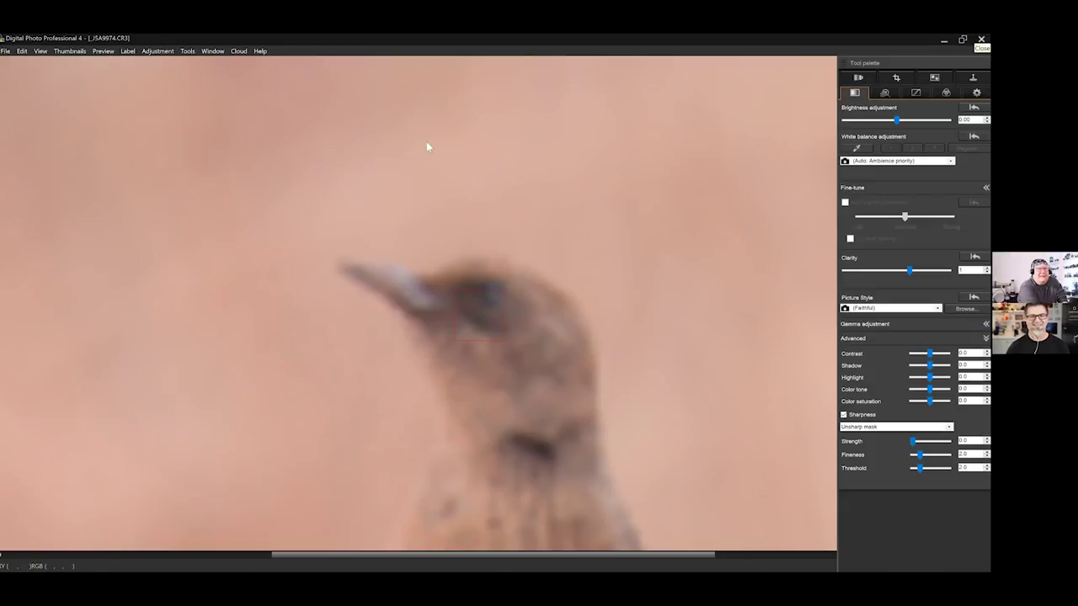
# - Filter the thumbnails to the RF800mm F11 IS STM lens and view the perched bird photo _28A8217.CR3
pyautogui.hotkey('alt', 'F4')
pyautogui.scroll(-3, 687, 139)
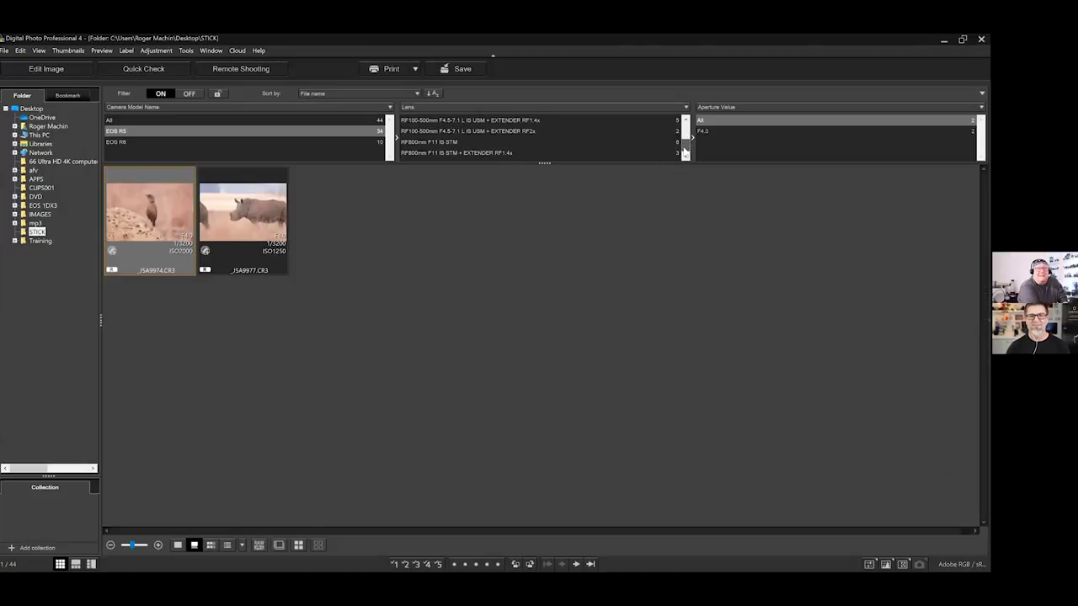
pyautogui.click(460, 131)
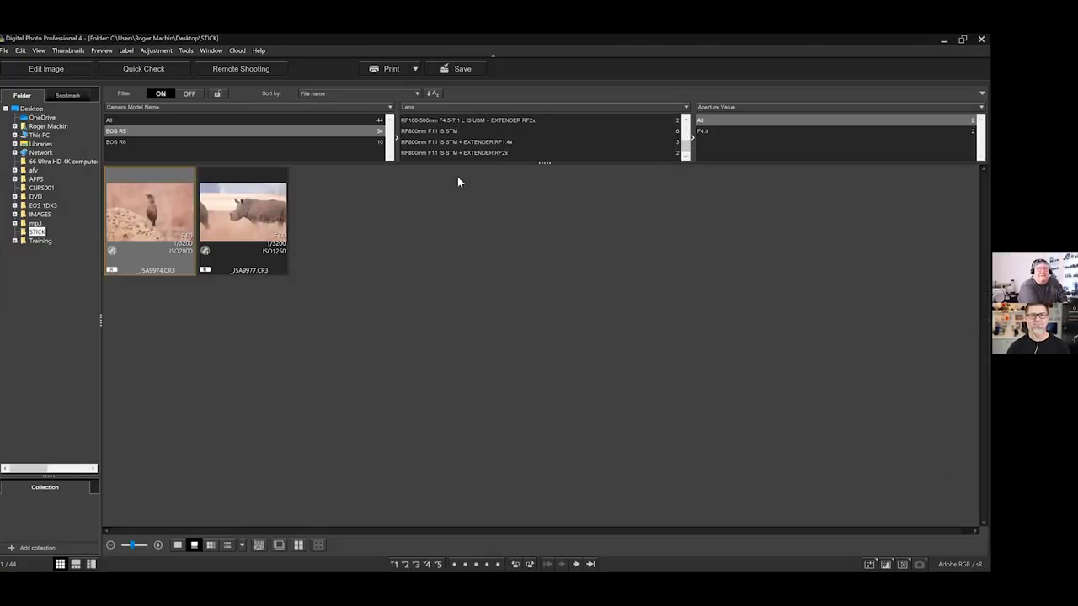
pyautogui.click(522, 223)
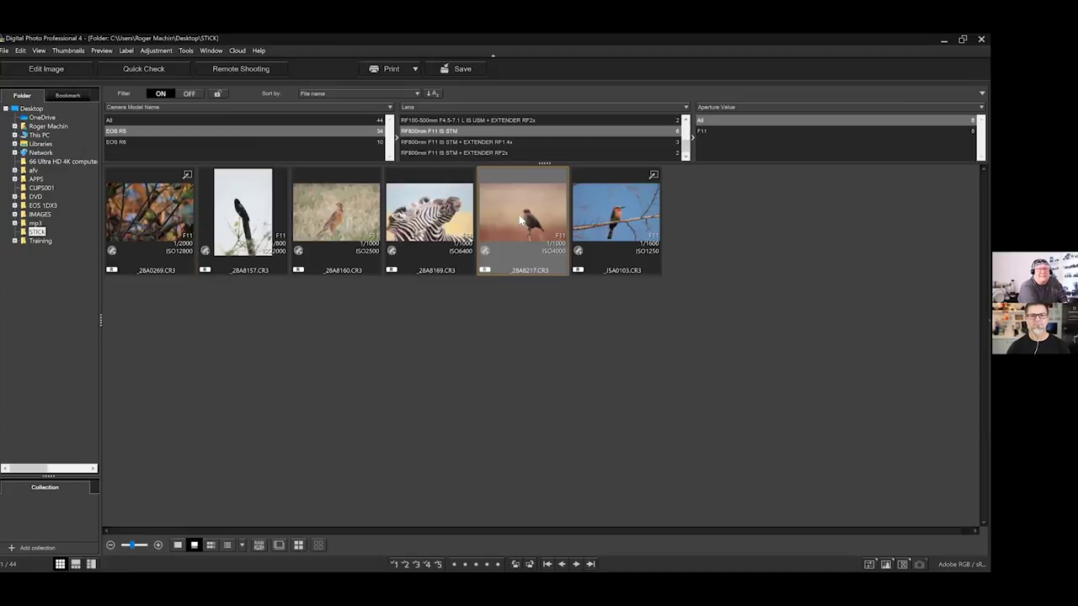
pyautogui.doubleClick(523, 222)
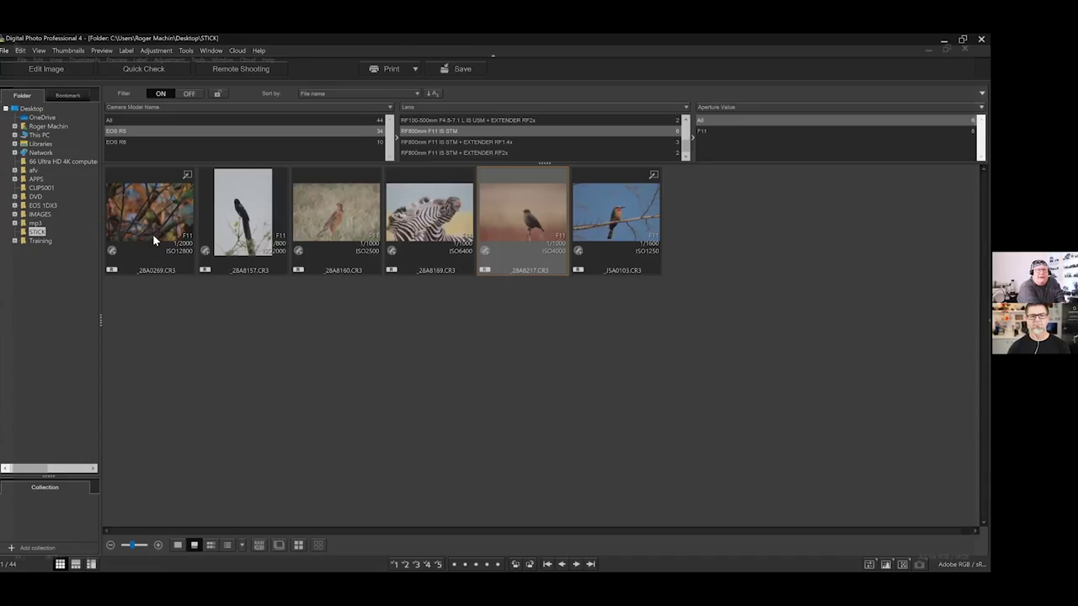
# - Open photo _28A0269.CR3 of the small green bird among the branches
pyautogui.click(176, 217)
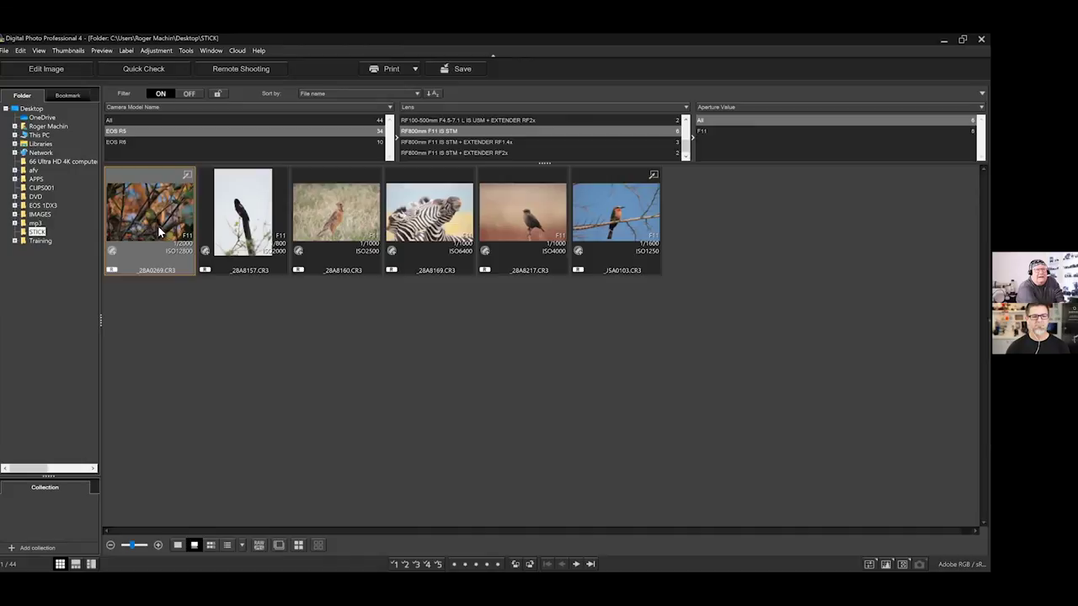
pyautogui.hotkey('alt', 'l')
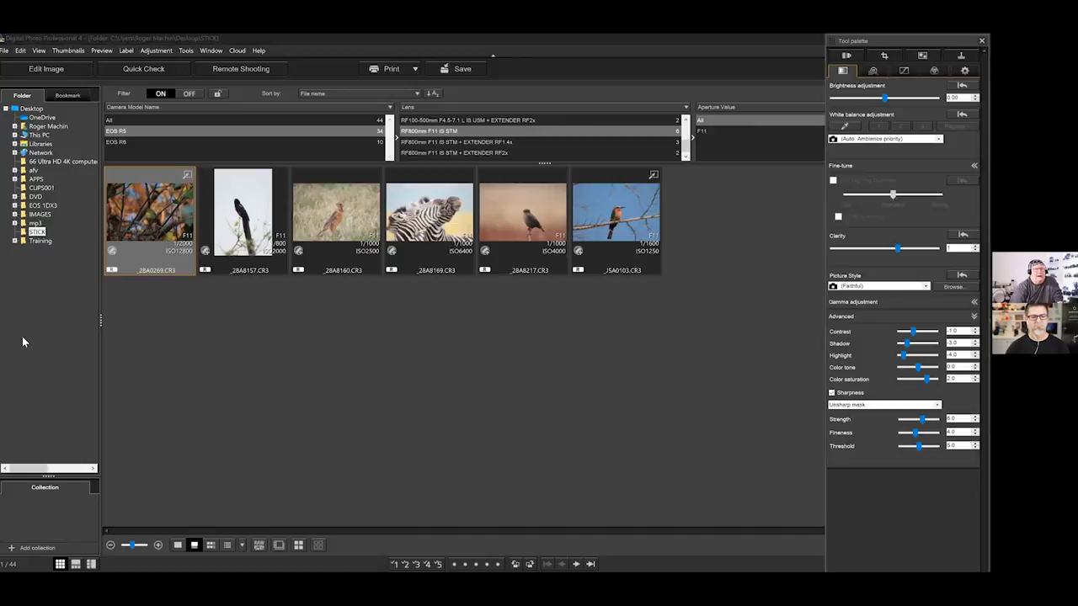
pyautogui.hotkey('ctrl', 'e')
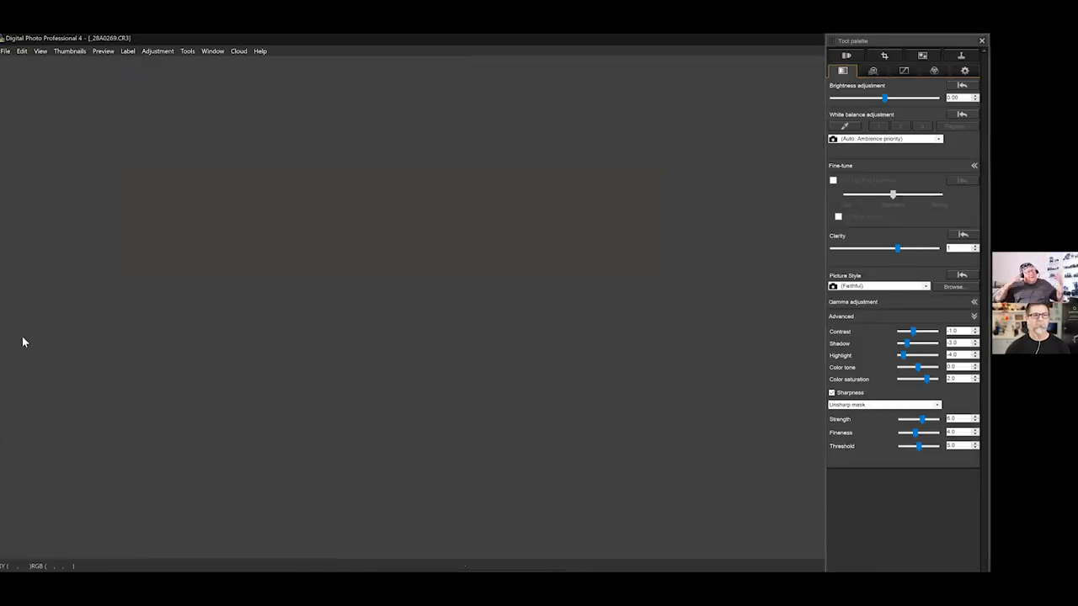
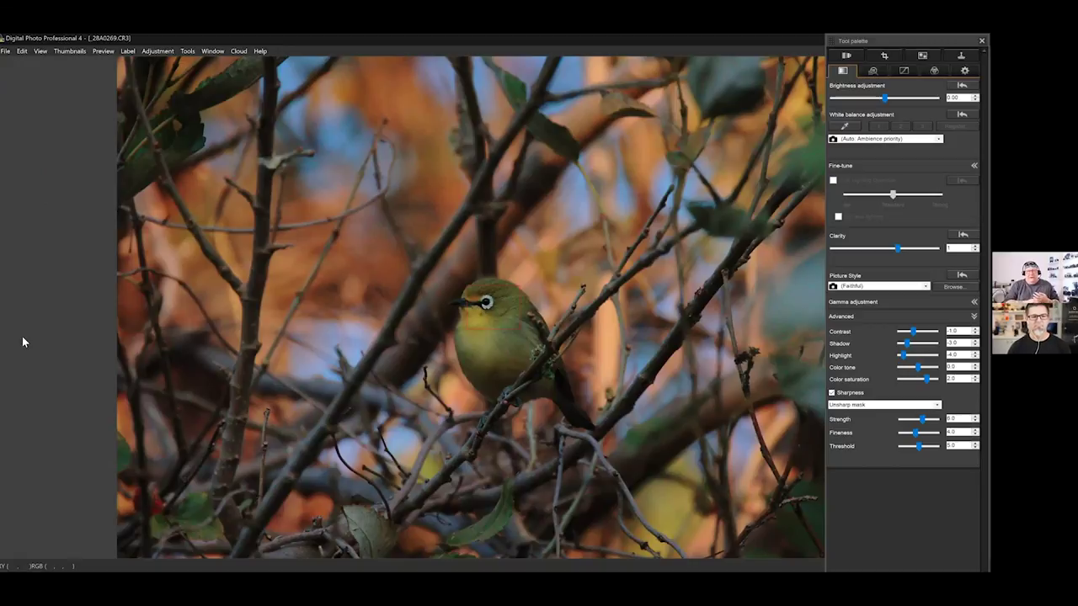
# - Check the Exif information of _28A0269.CR3, then examine the green bird up close and return to the thumbnails
pyautogui.click(39, 52)
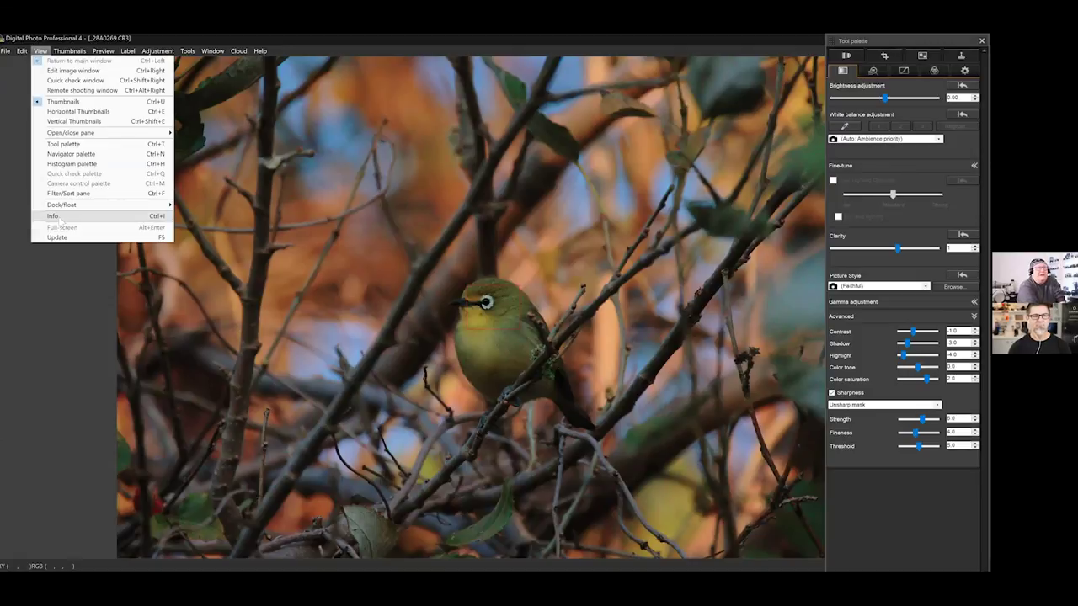
pyautogui.click(61, 213)
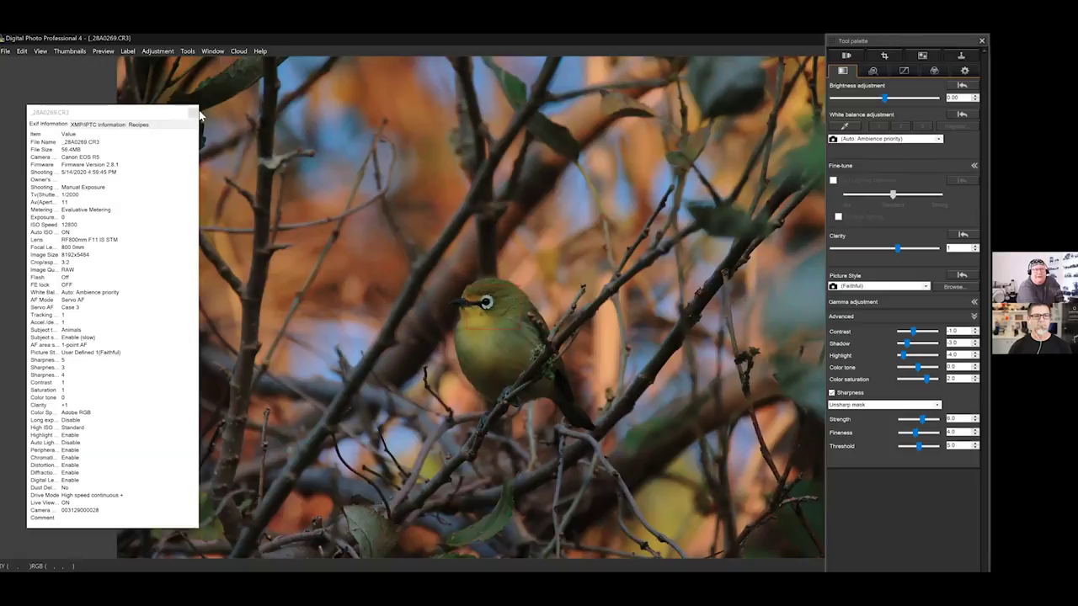
pyautogui.hotkey('ctrl', 'i')
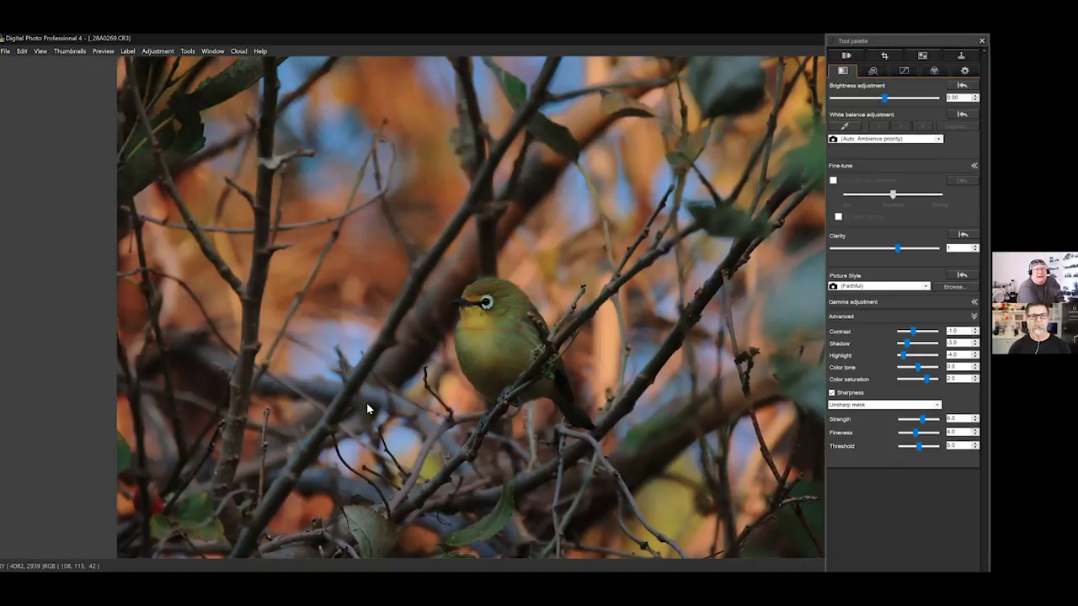
pyautogui.click(368, 405)
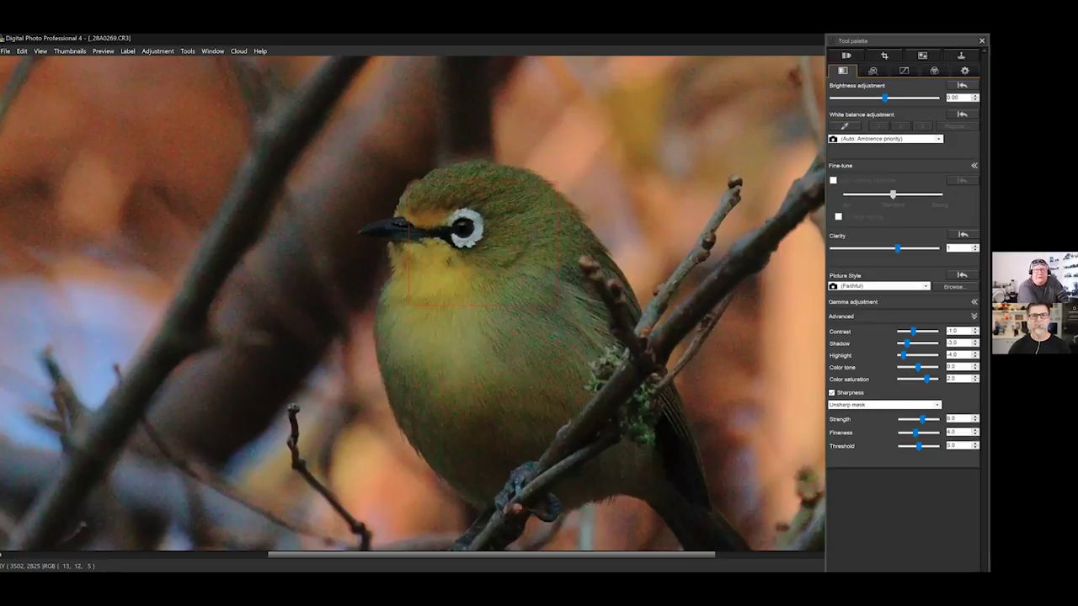
pyautogui.hotkey('ctrl', '4')
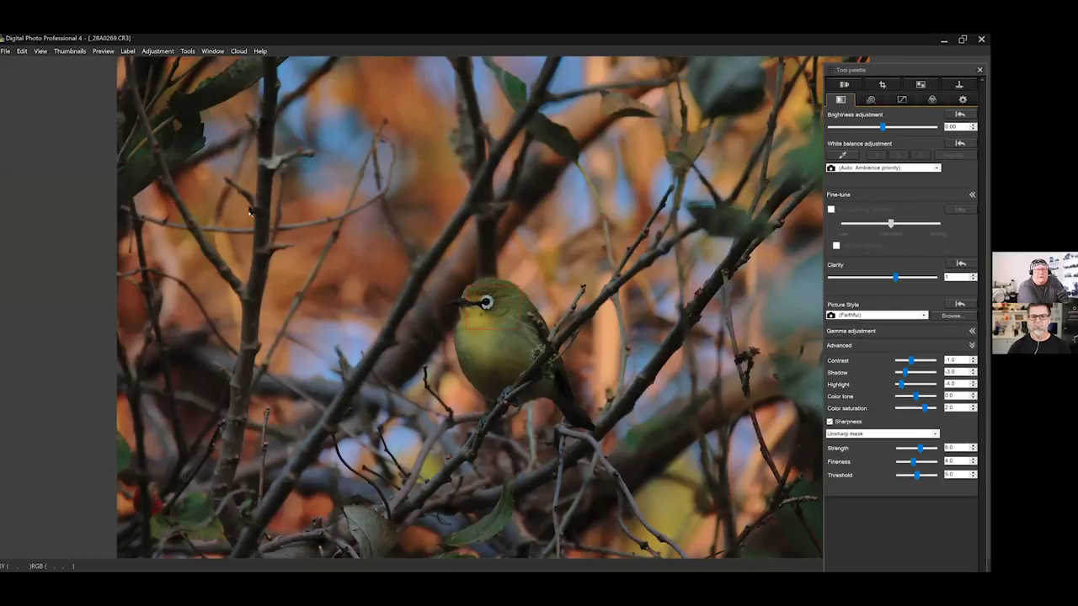
pyautogui.hotkey('alt', 'b')
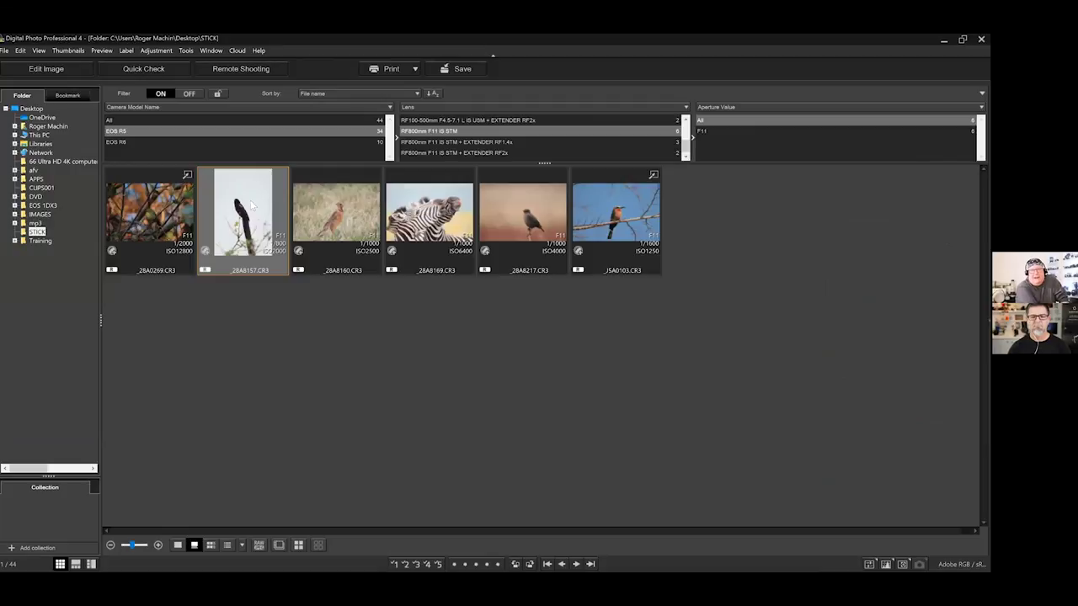
# - Open photo _28A8157.CR3 of the long-tailed black bird, examine its head up close, and return to the thumbnails
pyautogui.hotkey('alt', 'l')
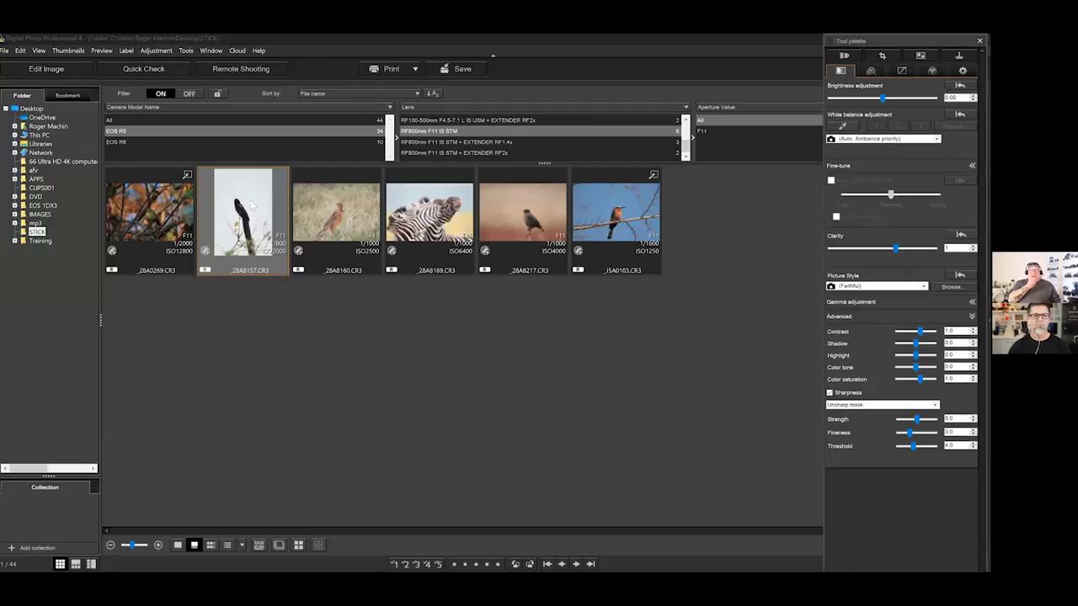
pyautogui.doubleClick(251, 205)
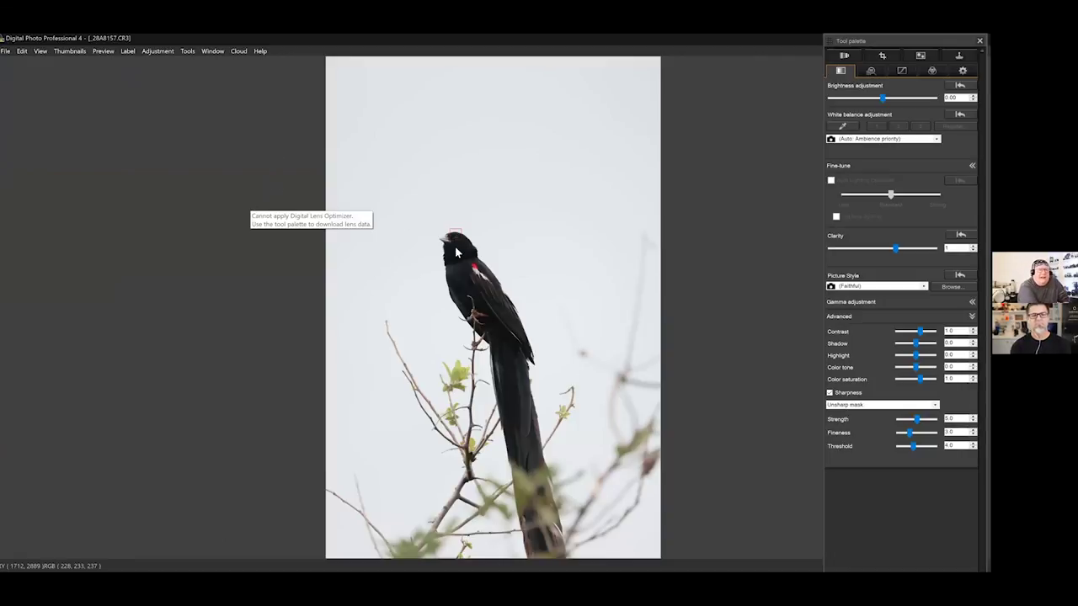
pyautogui.hotkey('ctrl', '1')
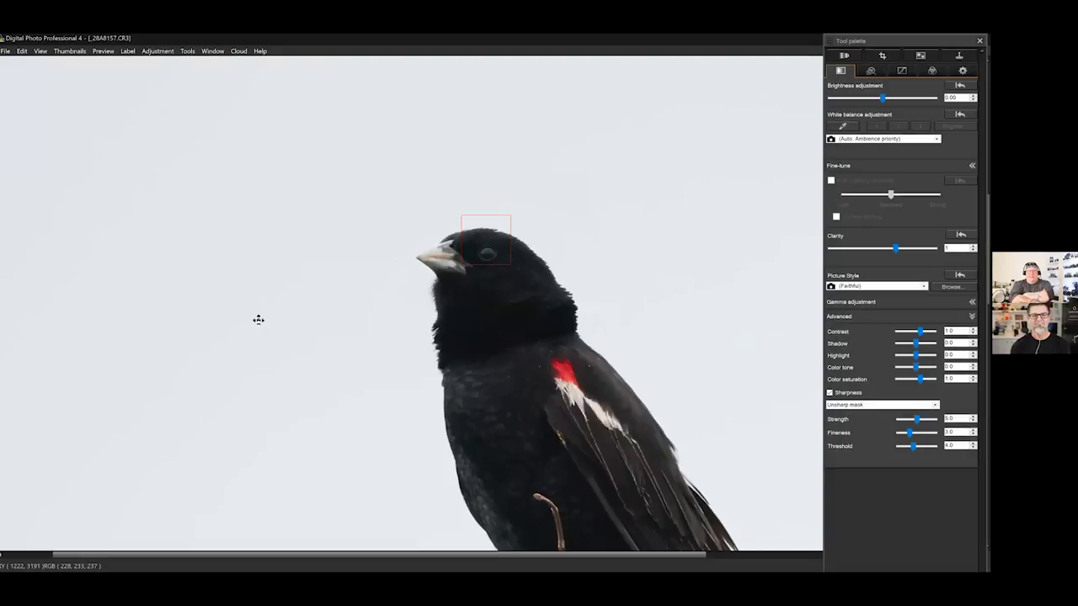
pyautogui.click(259, 320)
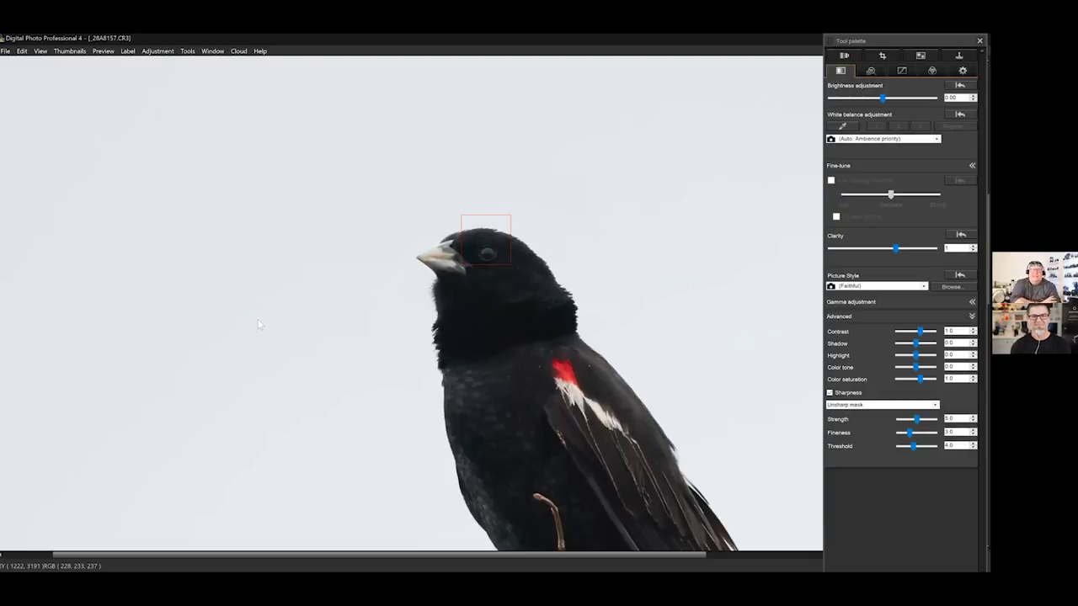
pyautogui.click(395, 392)
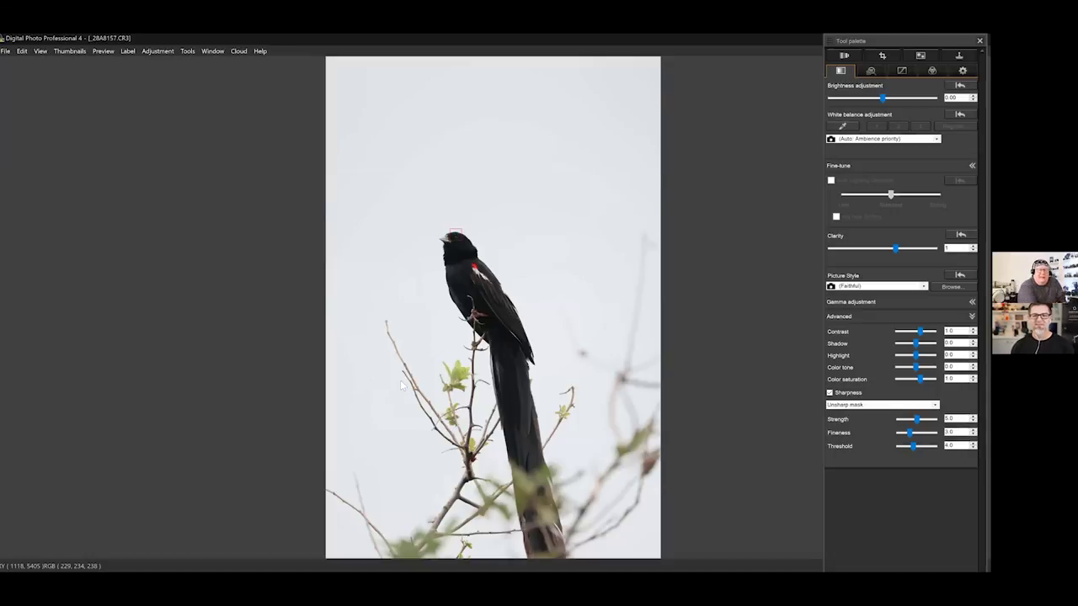
pyautogui.moveTo(867, 39); pyautogui.dragTo(863, 71)
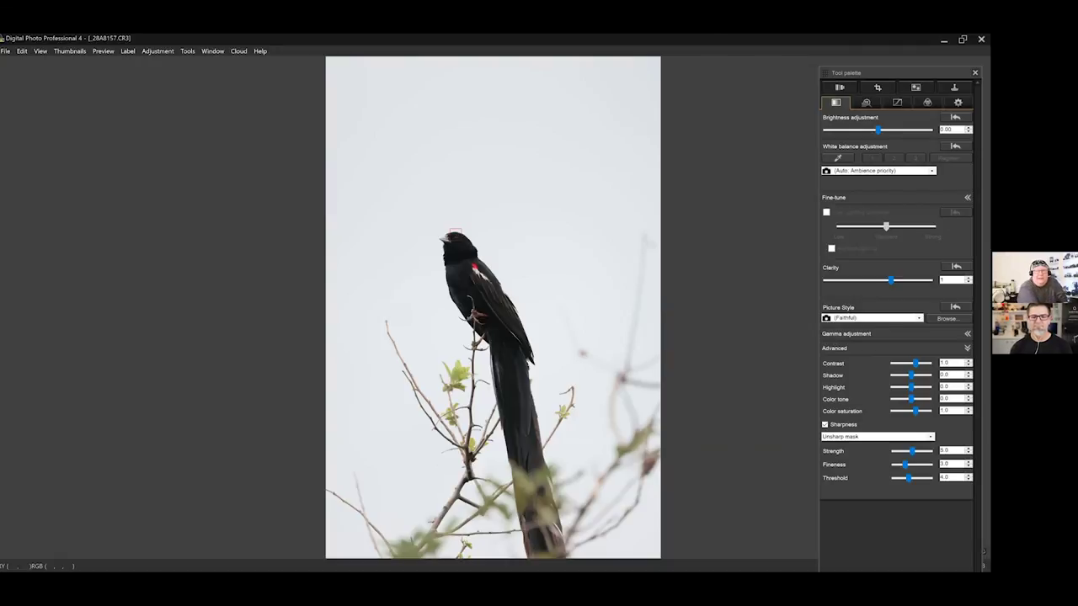
pyautogui.doubleClick(539, 282)
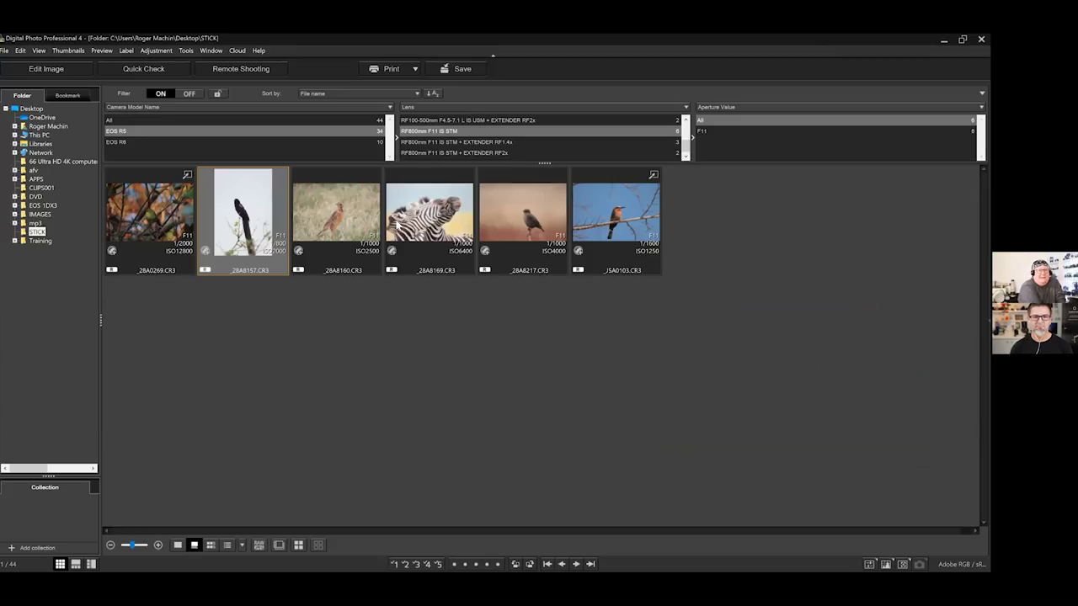
# - View the zebra photo _28A8169.CR3 and the bird-in-grass photo _28A8160.CR3, returning to the thumbnails after each
pyautogui.click(425, 224)
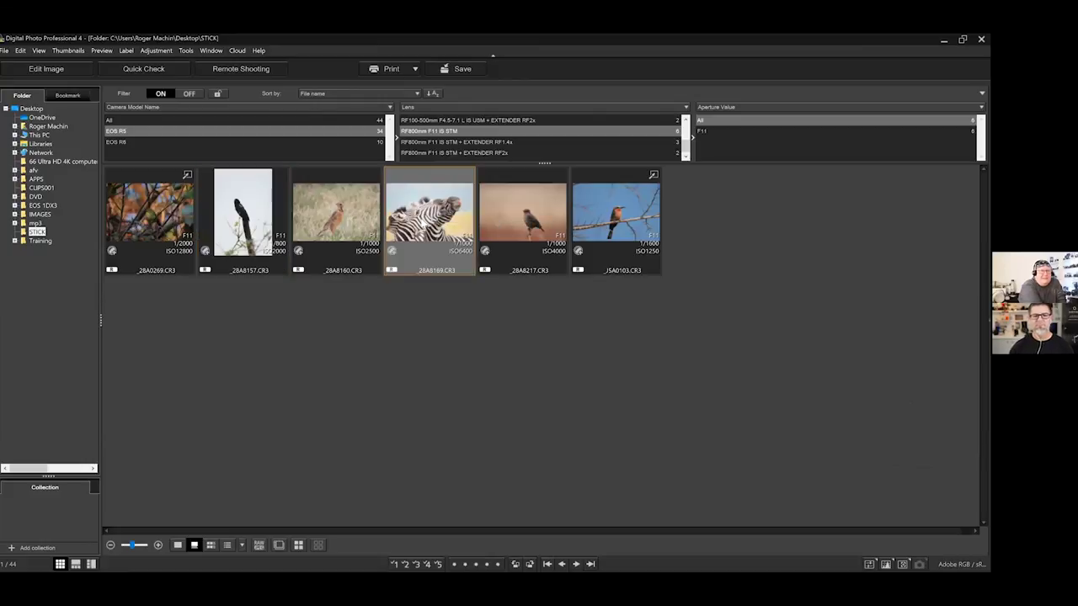
pyautogui.hotkey('alt', 'p')
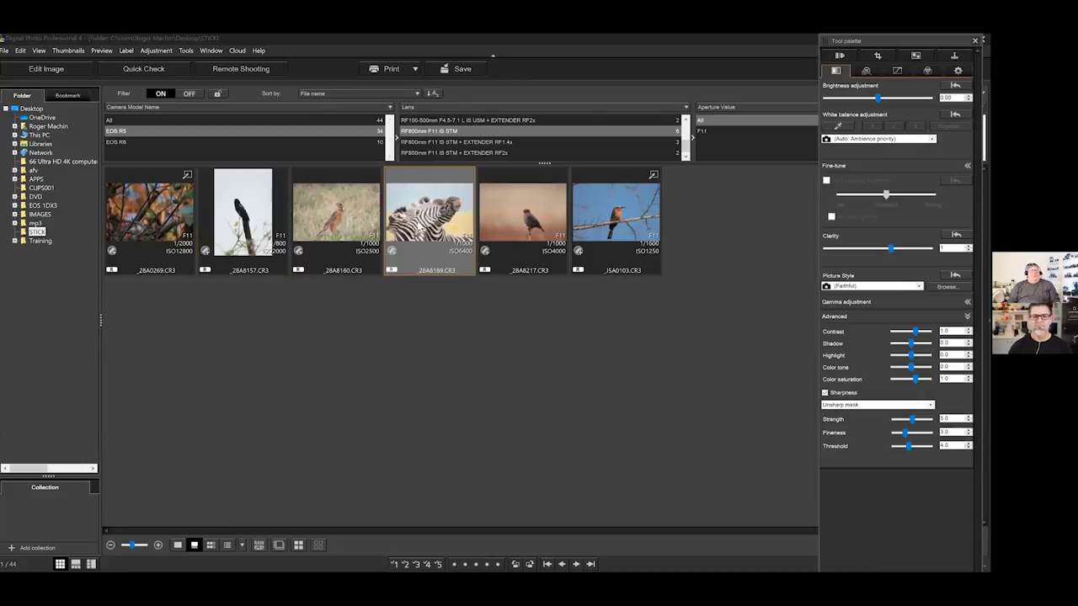
pyautogui.doubleClick(419, 226)
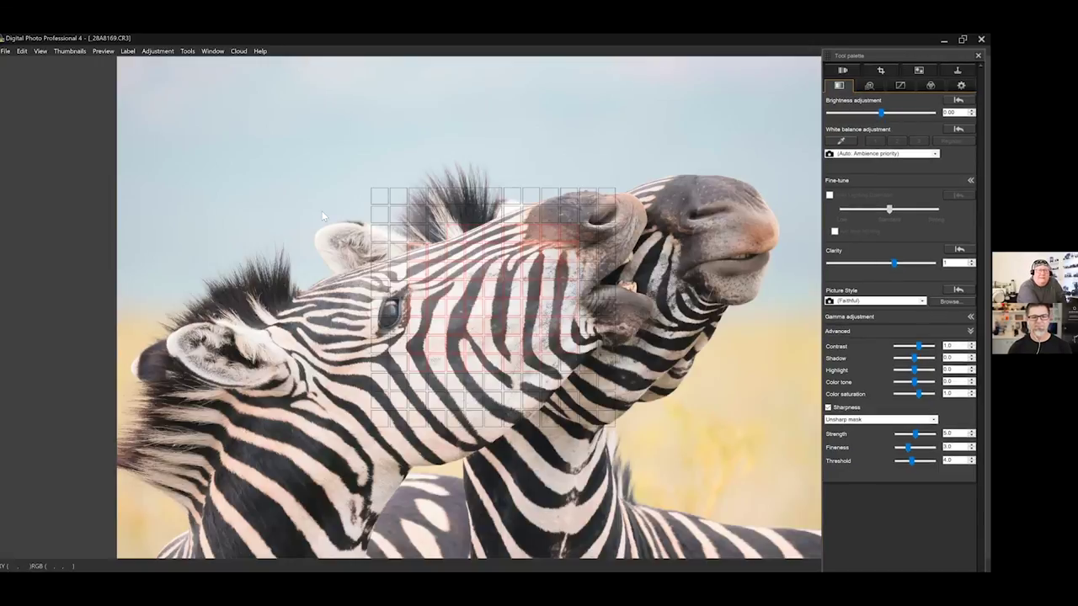
pyautogui.hotkey('alt', 'm')
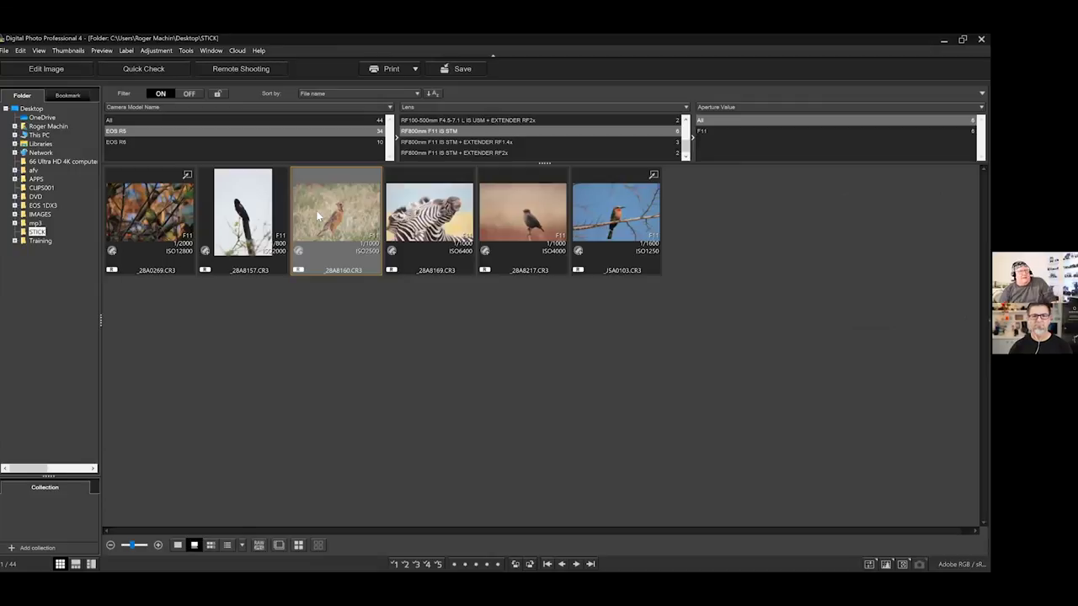
pyautogui.doubleClick(317, 217)
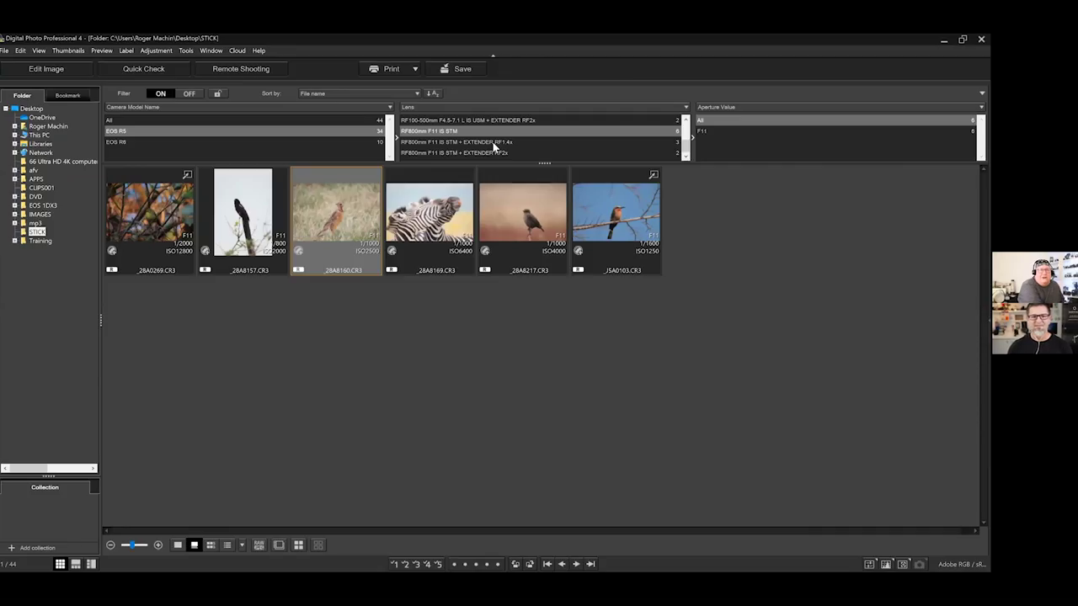
# - Filter the thumbnails to the RF800mm F11 IS STM + EXTENDER RF1.4x lens and open the bird photo _28A9449.CR3
pyautogui.click(495, 145)
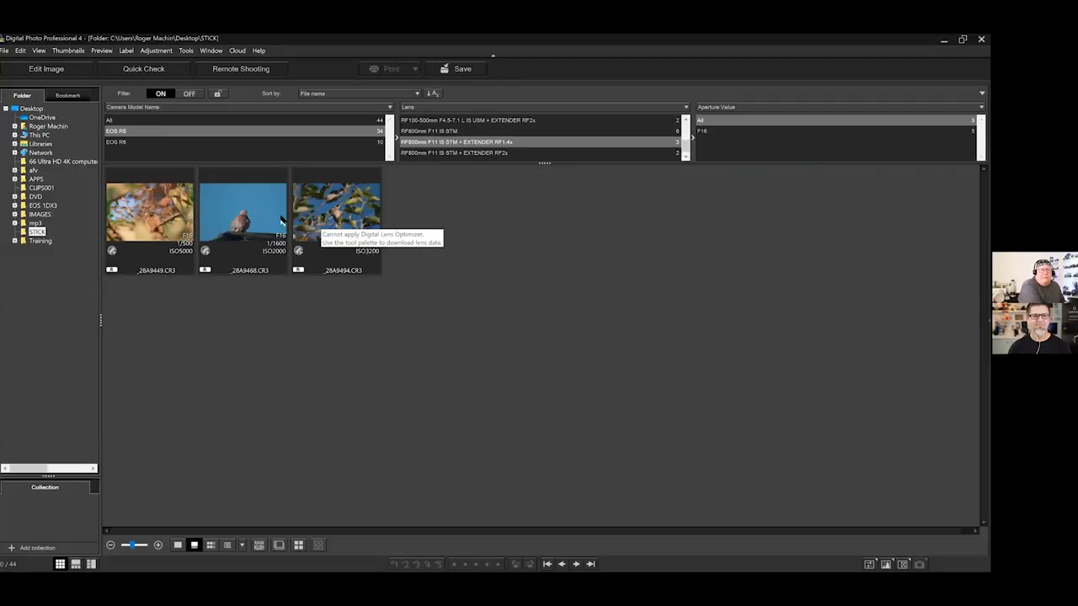
pyautogui.click(154, 218)
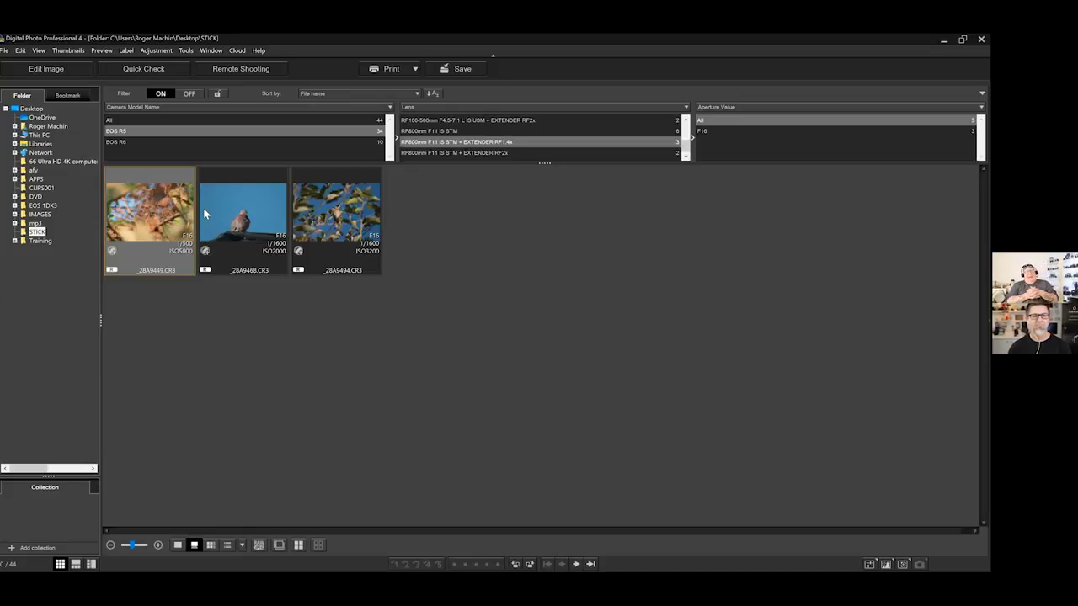
pyautogui.hotkey('alt', 'l')
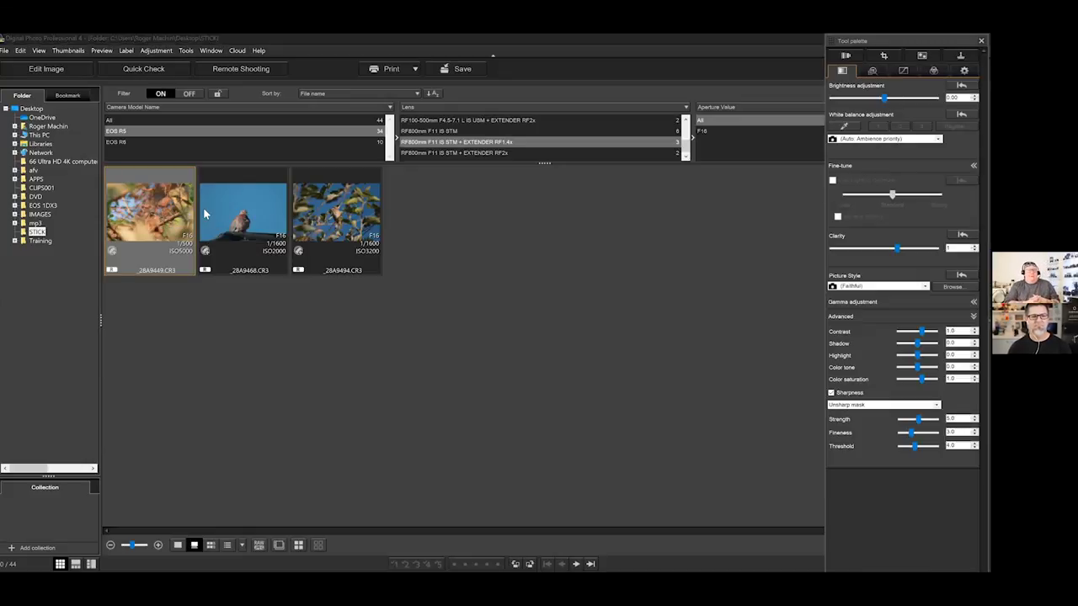
pyautogui.hotkey('alt', 'e')
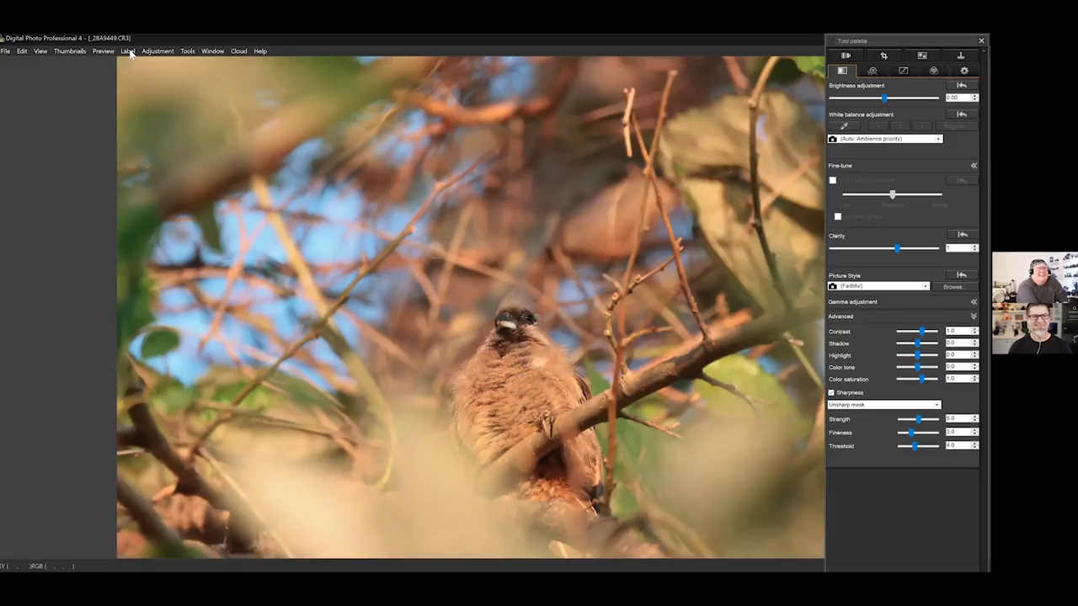
# - Check the lens and ISO speed in the Exif information of _28A9449.CR3 while viewing the bird's head up close
pyautogui.click(42, 51)
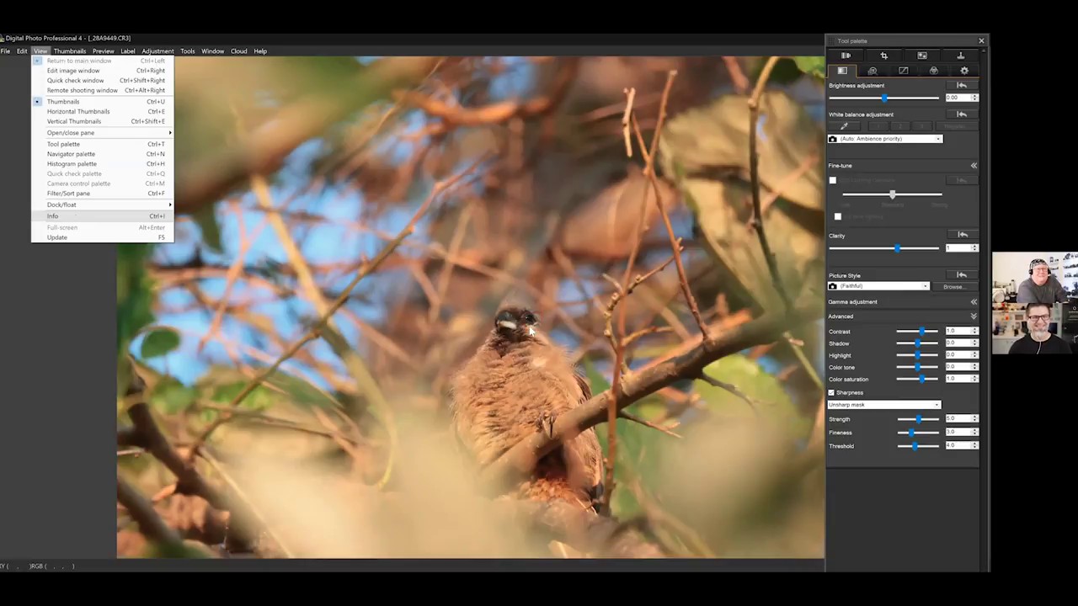
pyautogui.click(76, 218)
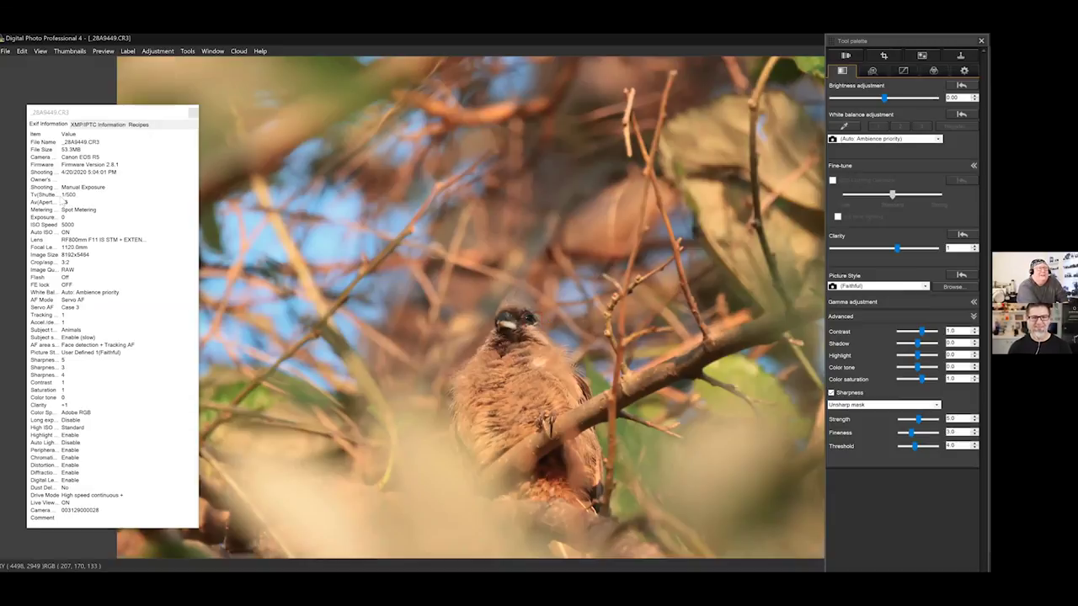
pyautogui.hotkey('ctrl', '3')
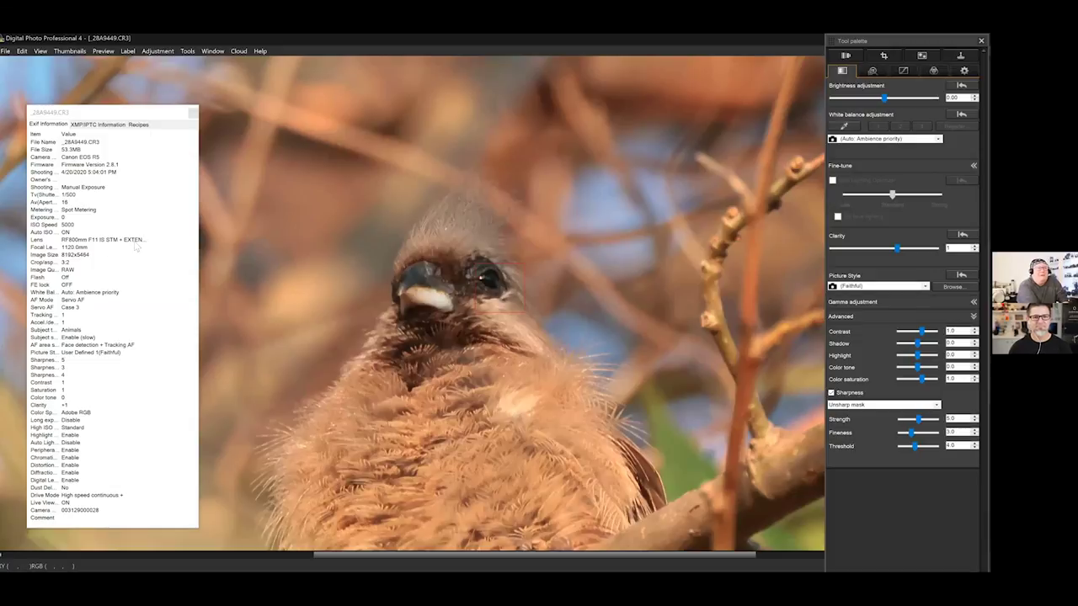
pyautogui.click(135, 241)
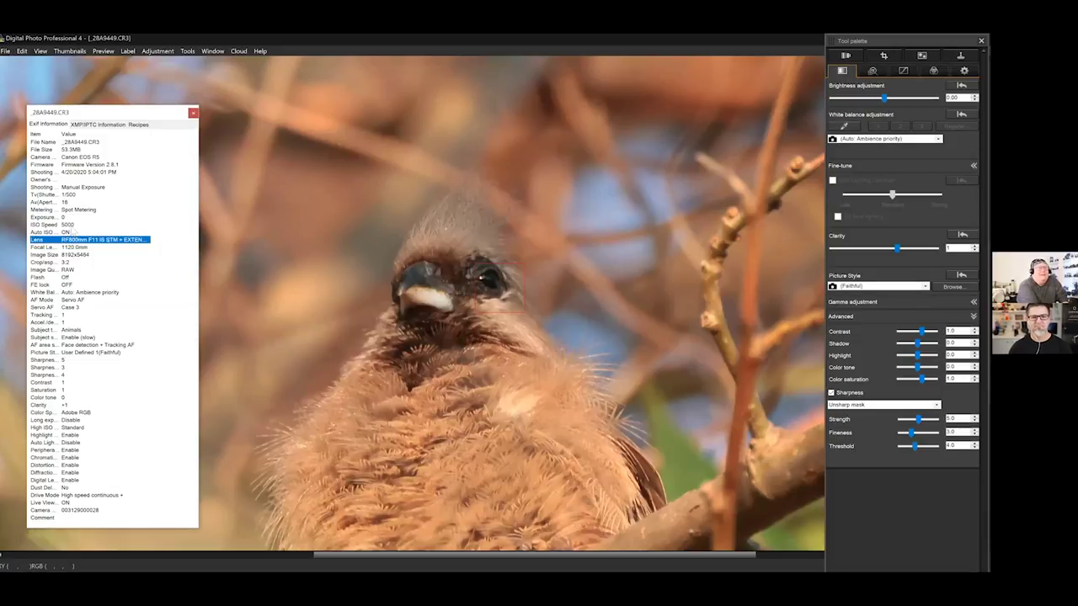
pyautogui.click(75, 224)
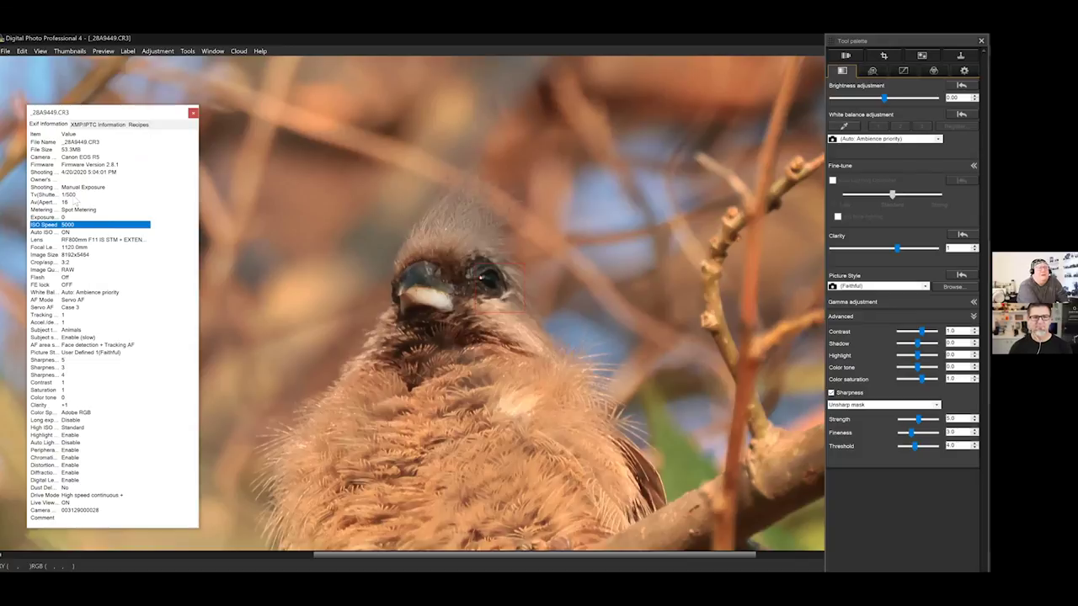
# - Check the shutter speed and aperture in the Exif information of _28A9449.CR3 and close the information window
pyautogui.click(72, 195)
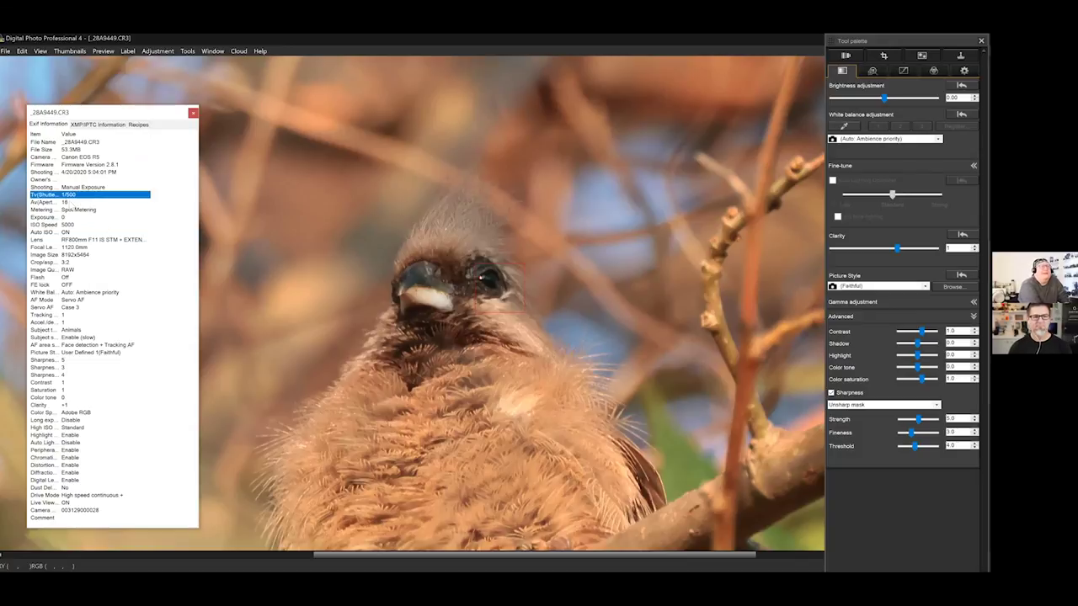
pyautogui.click(73, 203)
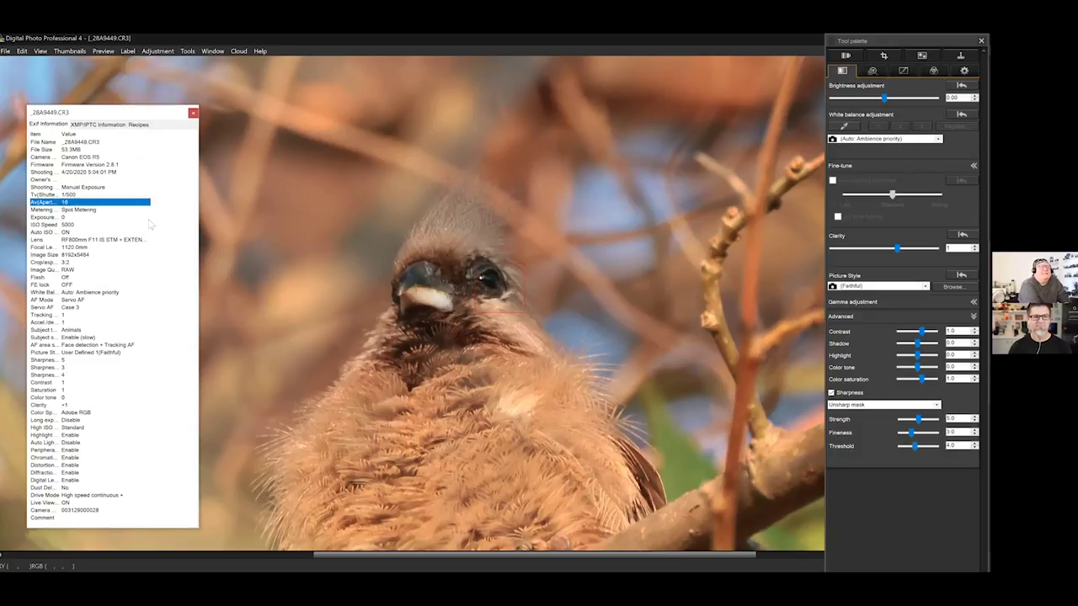
pyautogui.click(193, 114)
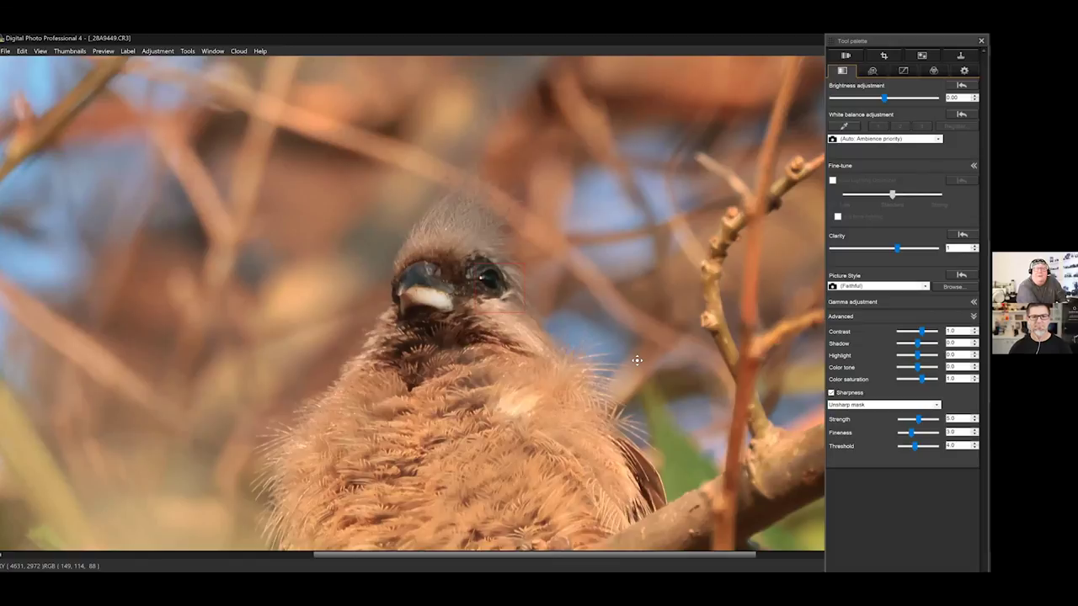
# - Leave _28A9449.CR3, view the photo _28A9468.CR3 of the bird against blue sky, and return to the thumbnails
pyautogui.click(735, 357)
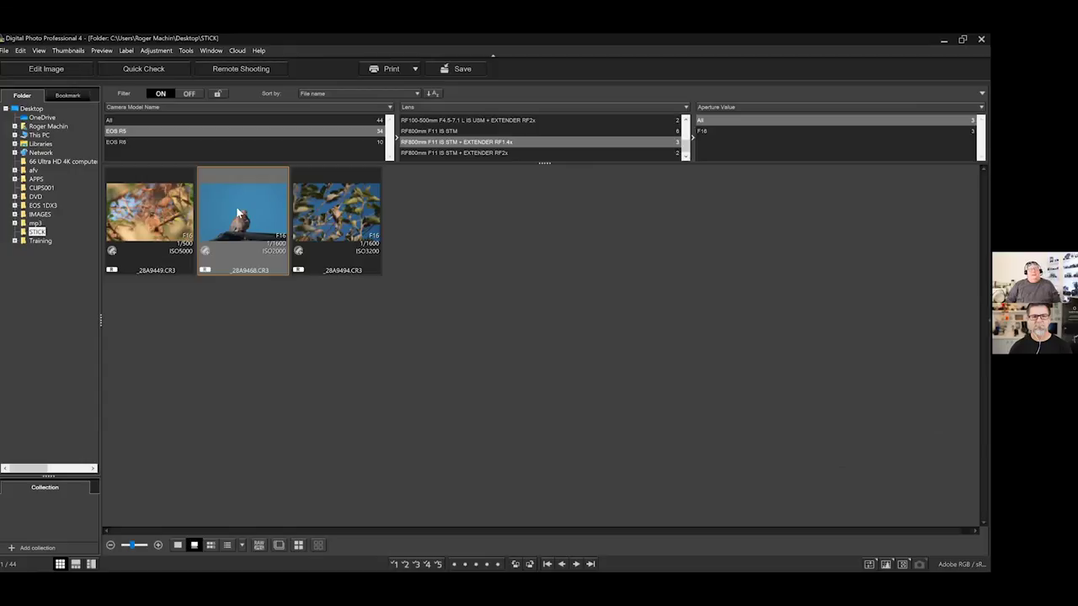
pyautogui.hotkey('alt', 'l')
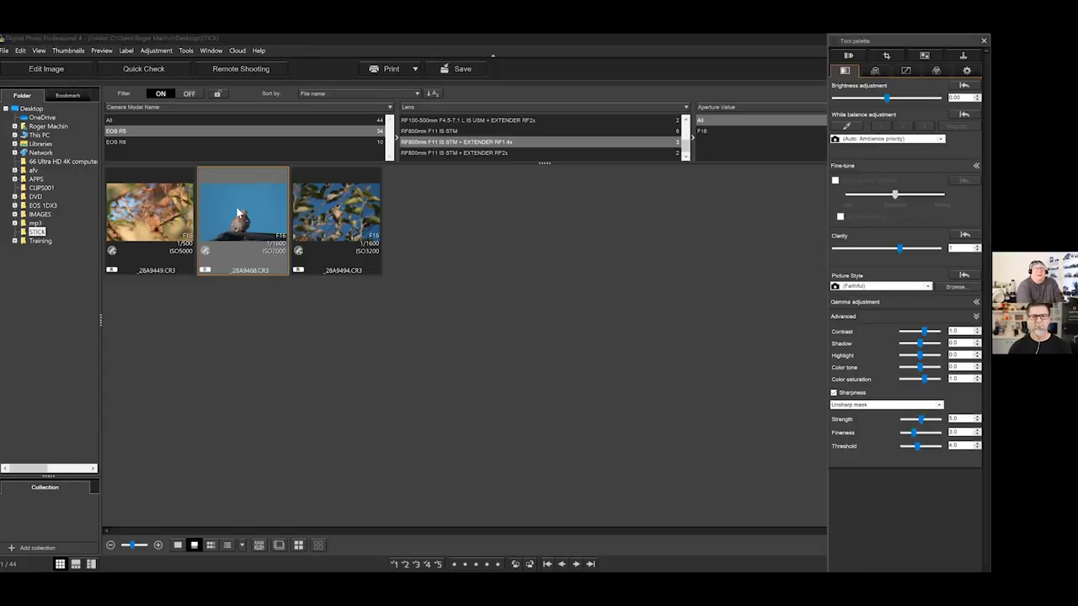
pyautogui.press('Return')
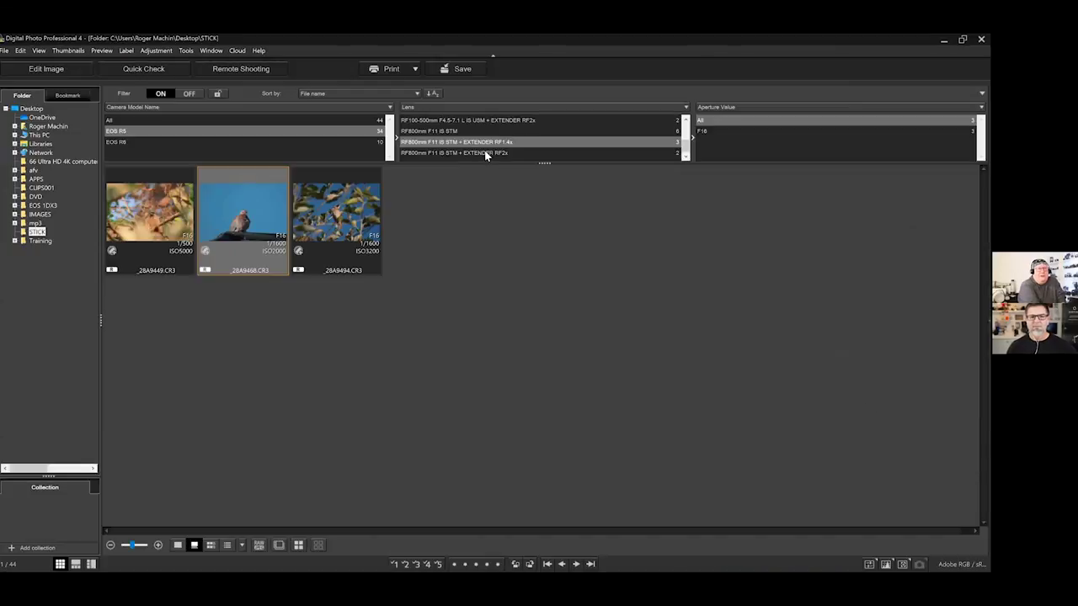
# - Filter the thumbnails to the RF800mm F11 IS STM + EXTENDER RF2x lens and open the bird photo _28A9426.CR3
pyautogui.click(486, 154)
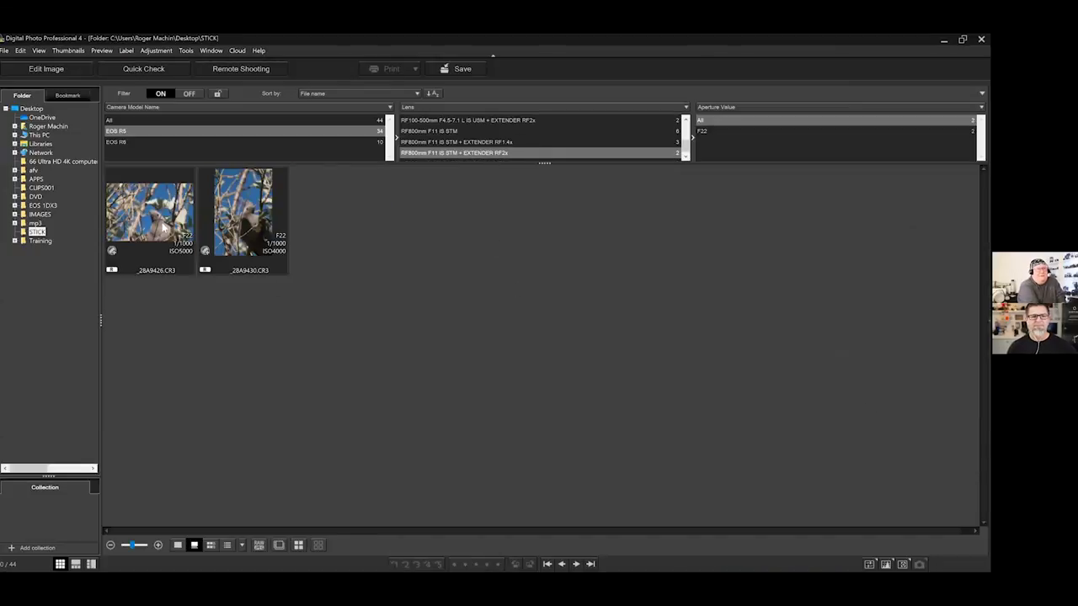
pyautogui.click(149, 226)
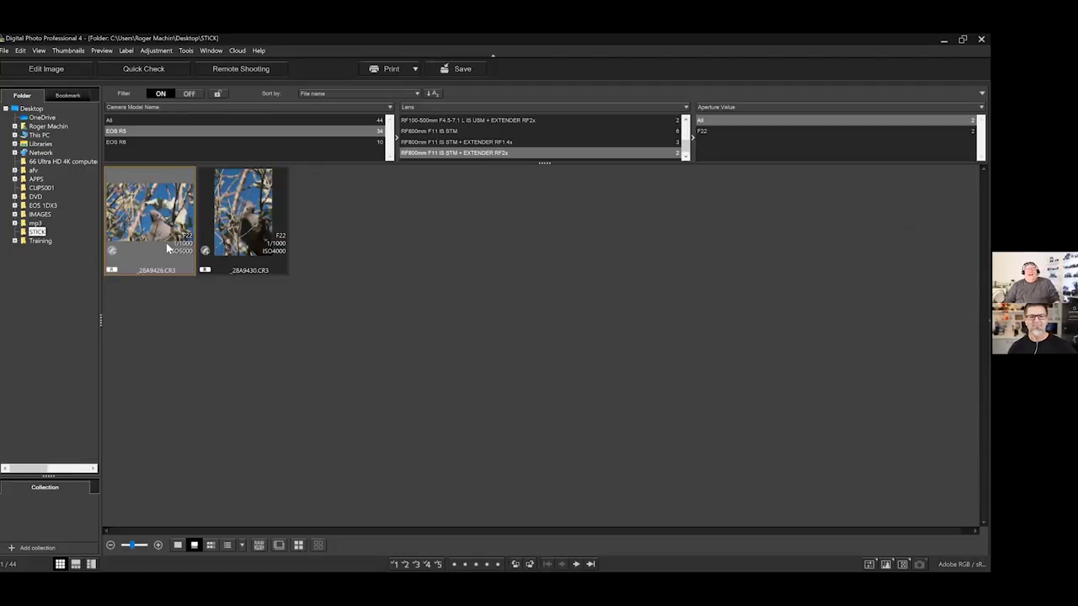
pyautogui.hotkey('alt', 'l')
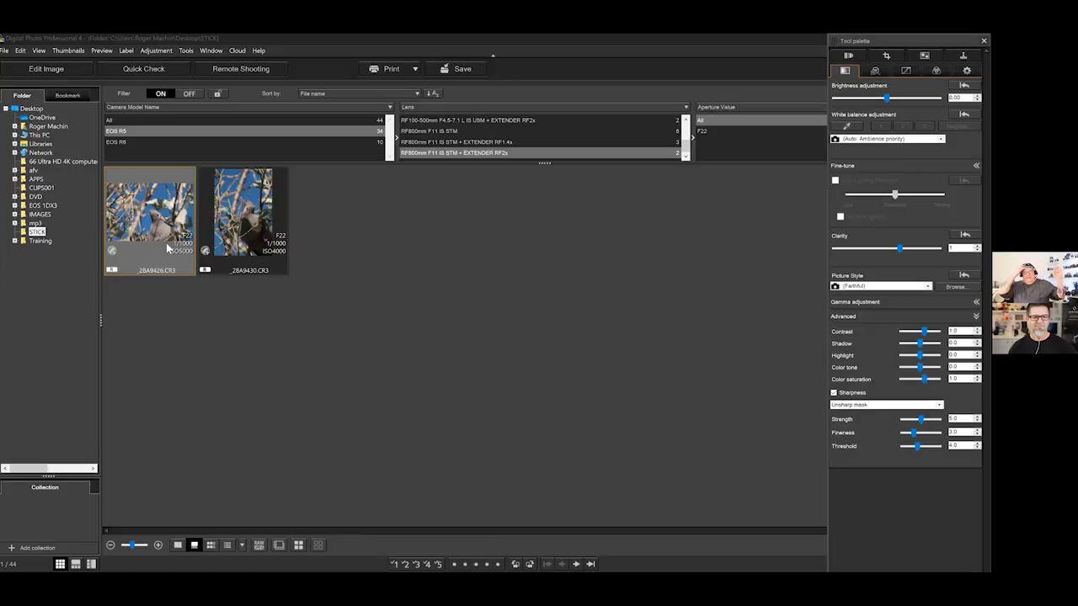
pyautogui.doubleClick(166, 242)
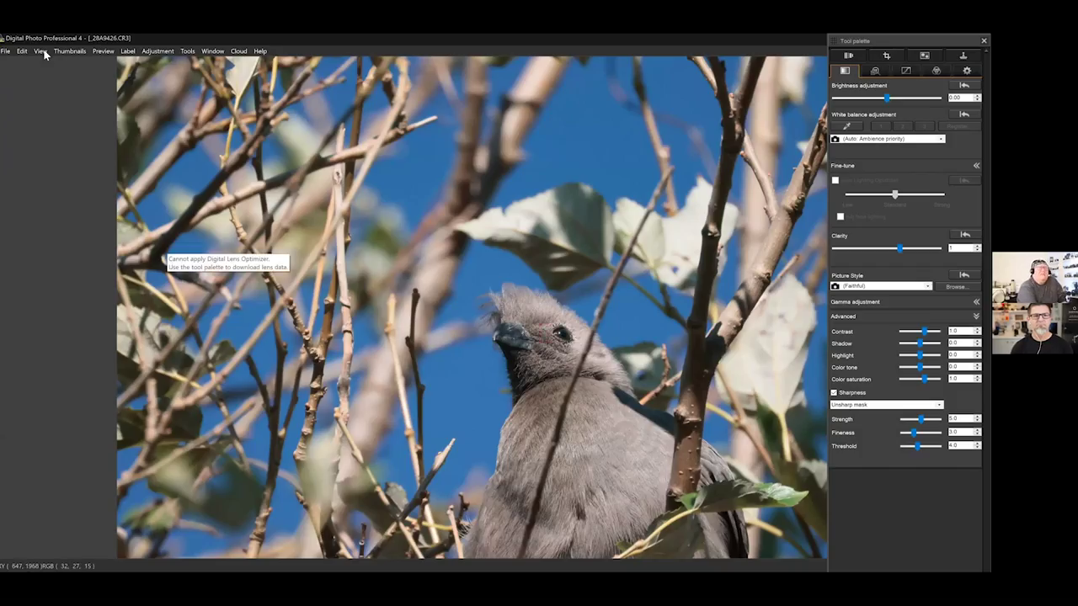
# - Check the lens, shutter speed, aperture and ISO speed in the Exif information of _28A9426.CR3 and close the information window
pyautogui.click(45, 54)
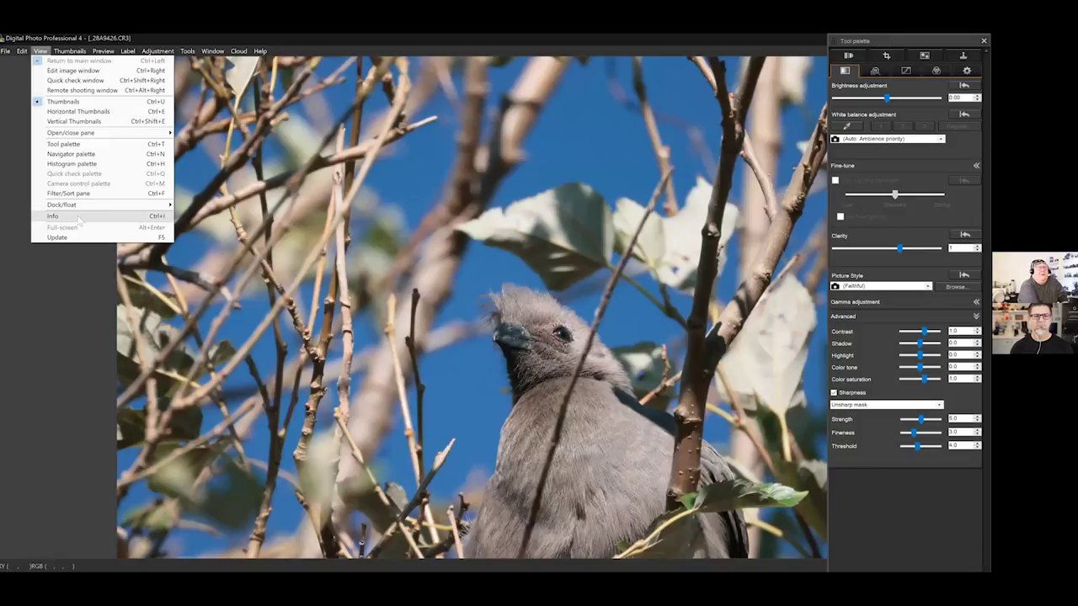
pyautogui.press('Return')
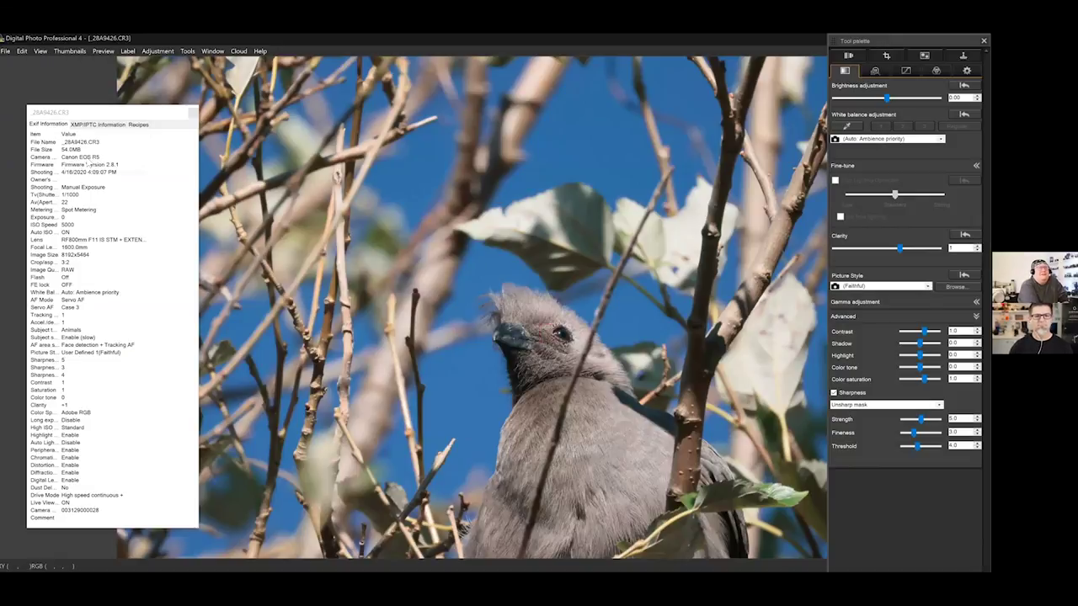
pyautogui.click(98, 241)
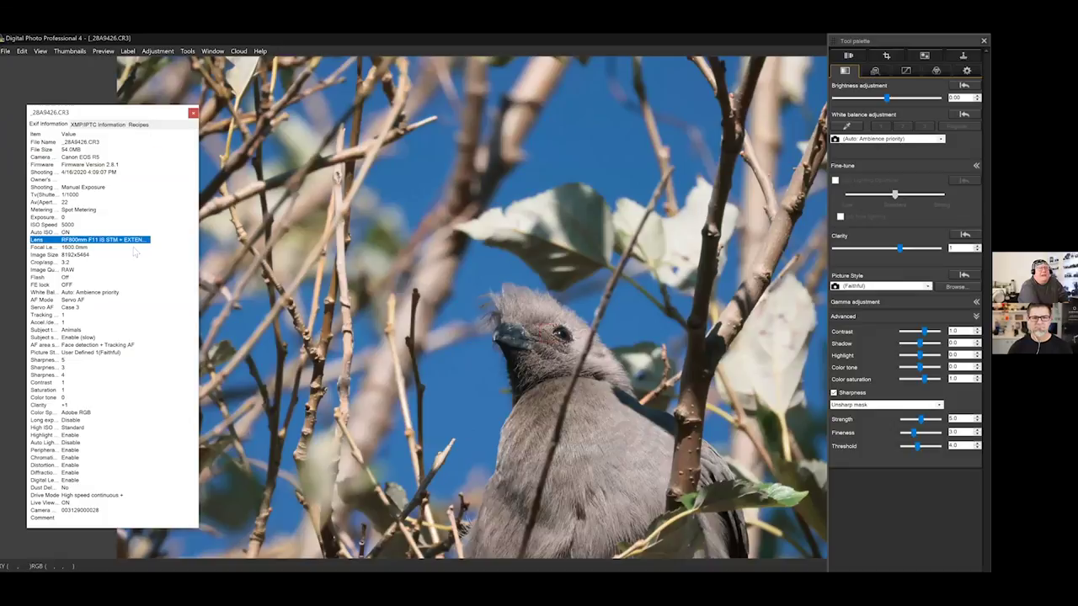
pyautogui.click(73, 195)
pyautogui.click(74, 204)
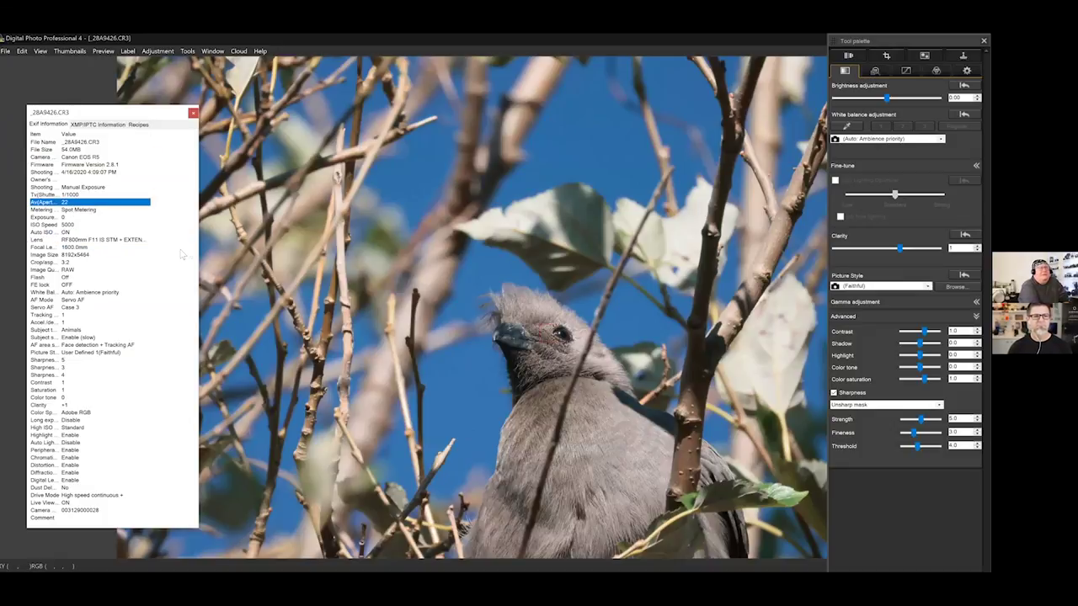
pyautogui.click(76, 226)
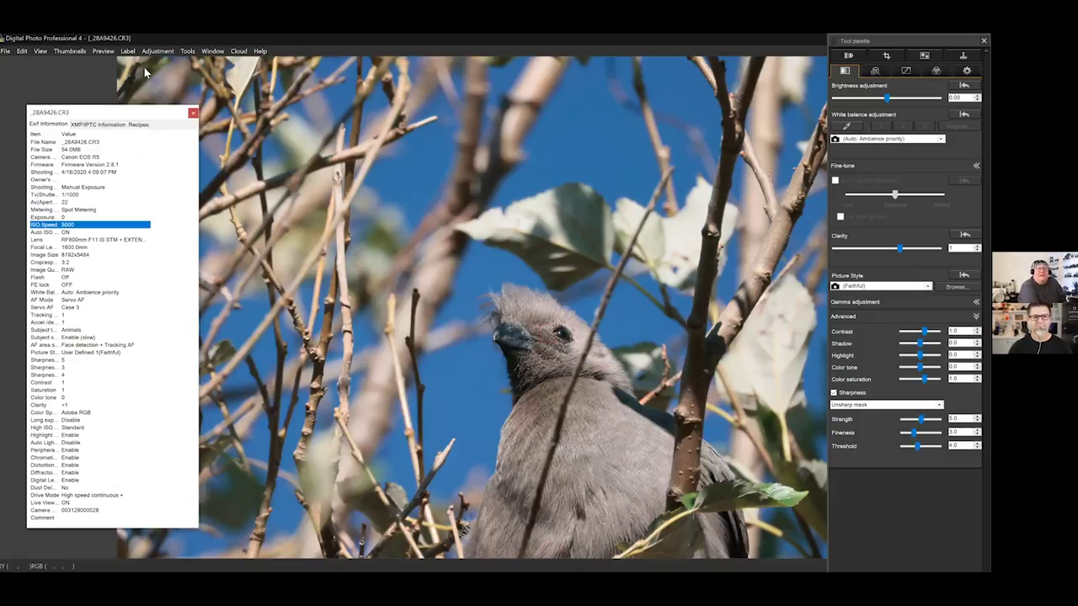
pyautogui.click(192, 113)
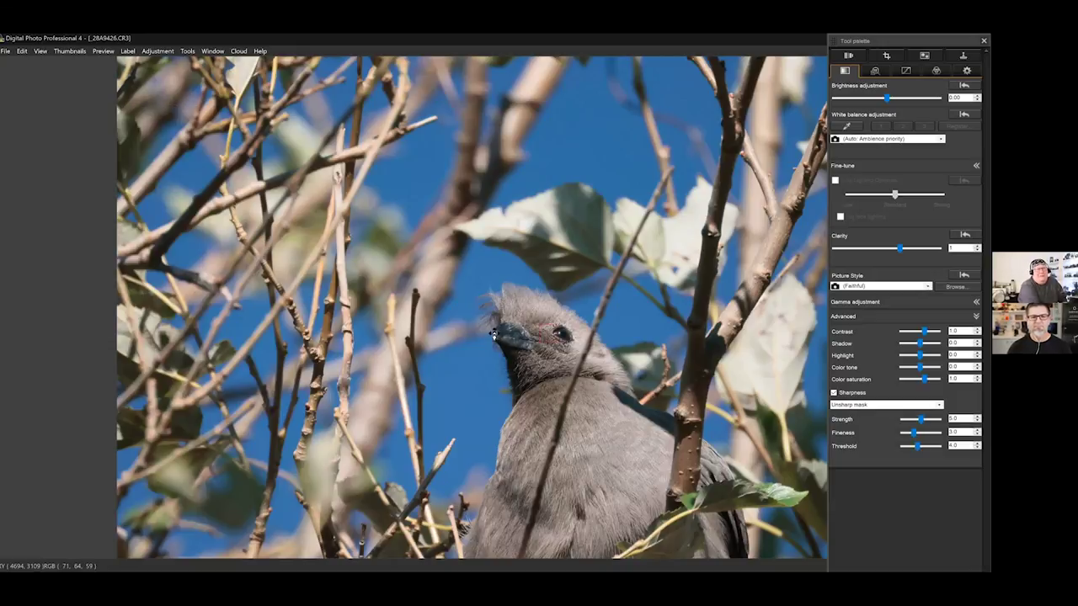
# - Examine the grey bird's head in _28A9426.CR3 up close and return to the thumbnails
pyautogui.click(418, 358)
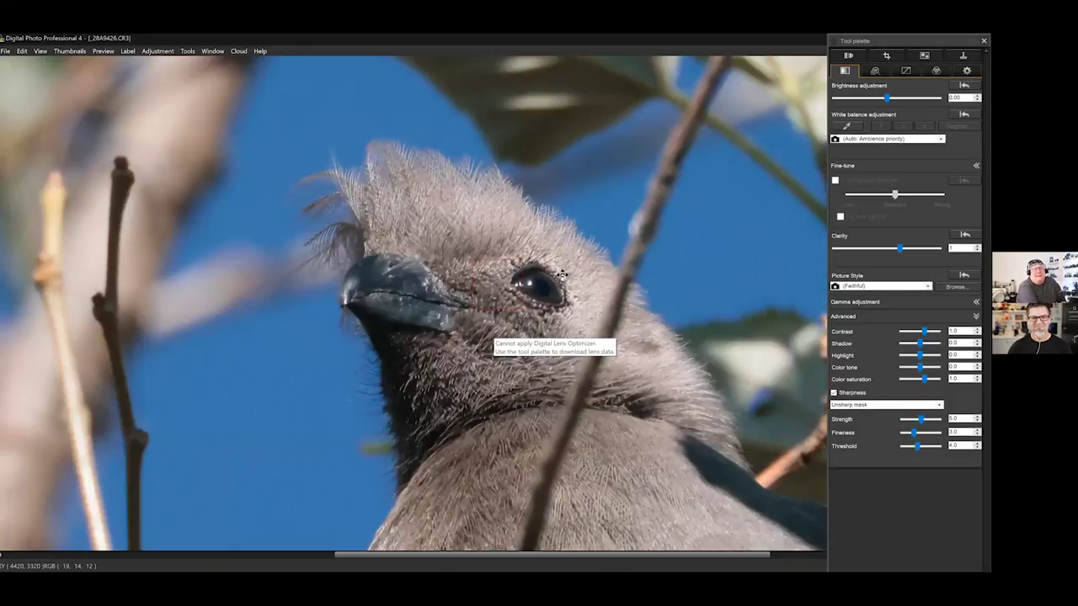
pyautogui.click(439, 323)
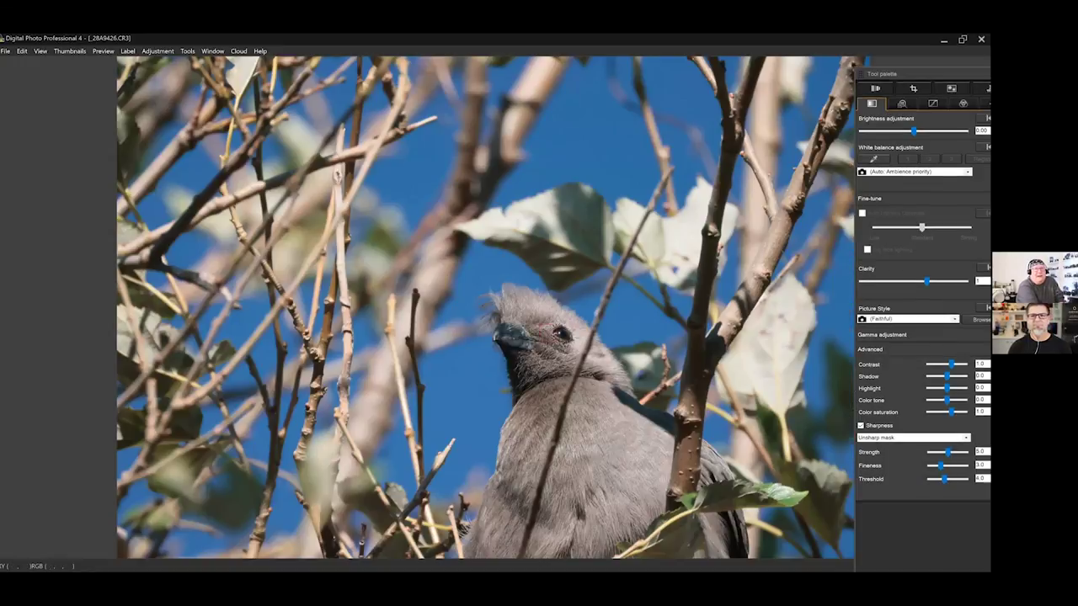
pyautogui.click(980, 39)
# - Open the portrait-format bird photo _28A9430.CR3 from the RF2x extender set and view it in full
pyautogui.click(259, 225)
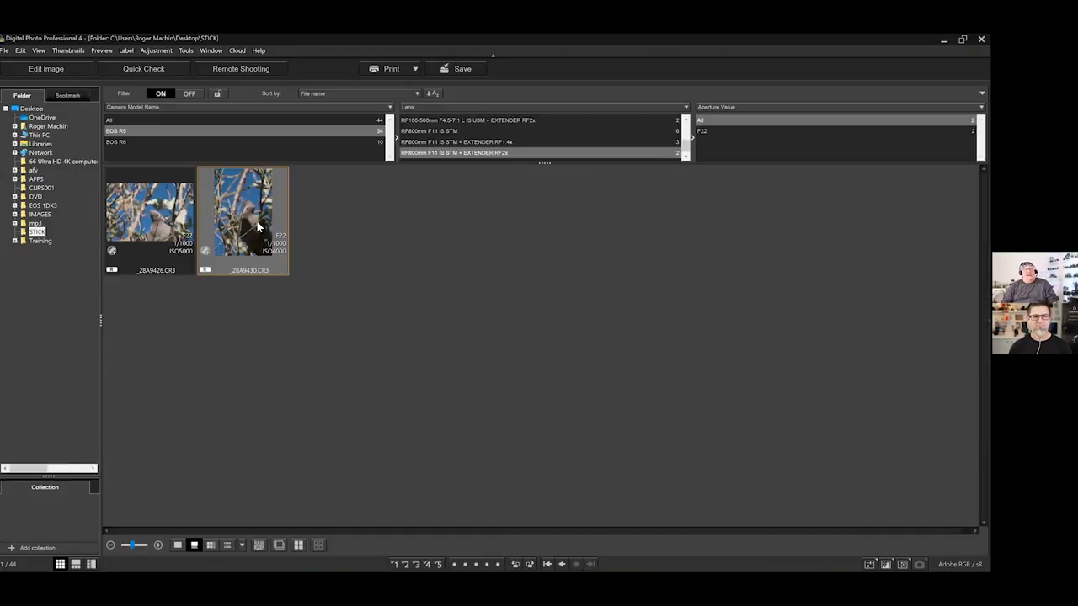
pyautogui.hotkey('alt', 'l')
pyautogui.doubleClick(258, 225)
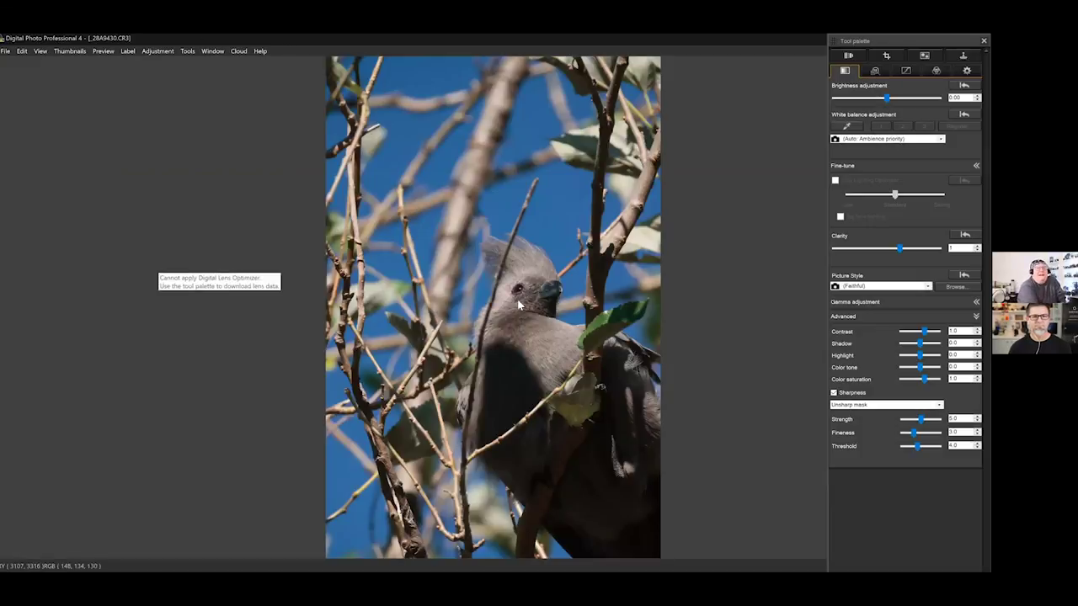
pyautogui.click(249, 334)
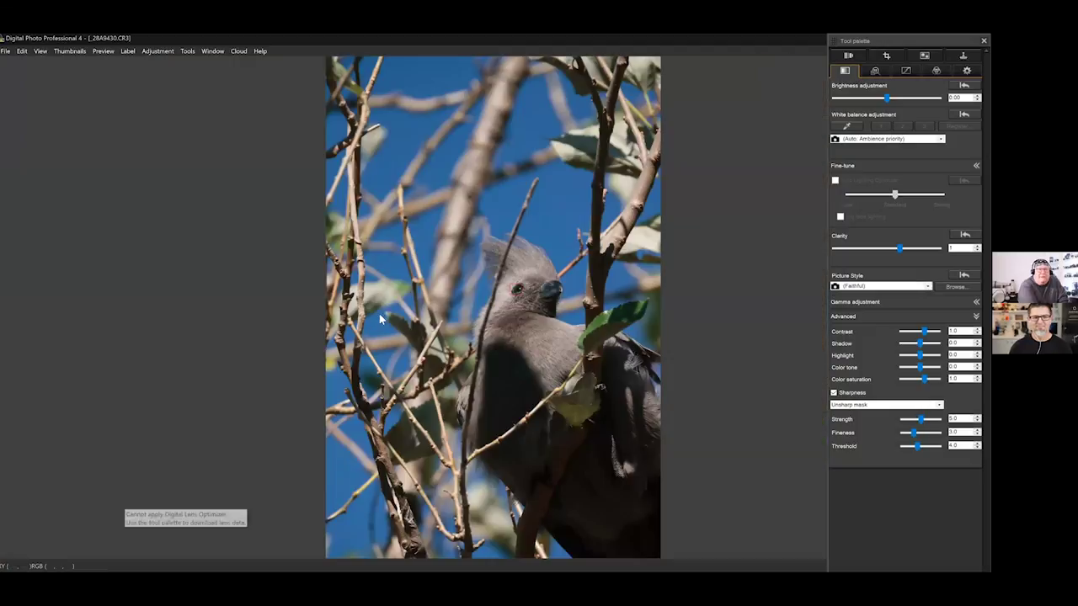
pyautogui.click(368, 320)
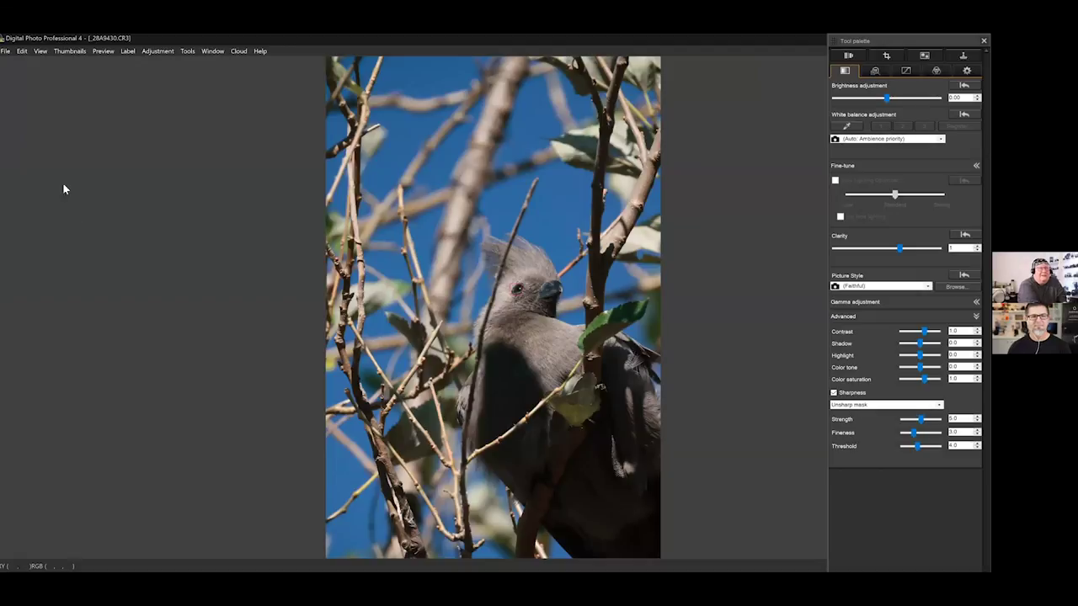
# - Check the shutter speed in the Exif information of _28A9430.CR3, close the information window, and return to the thumbnails
pyautogui.hotkey('ctrl', 'i')
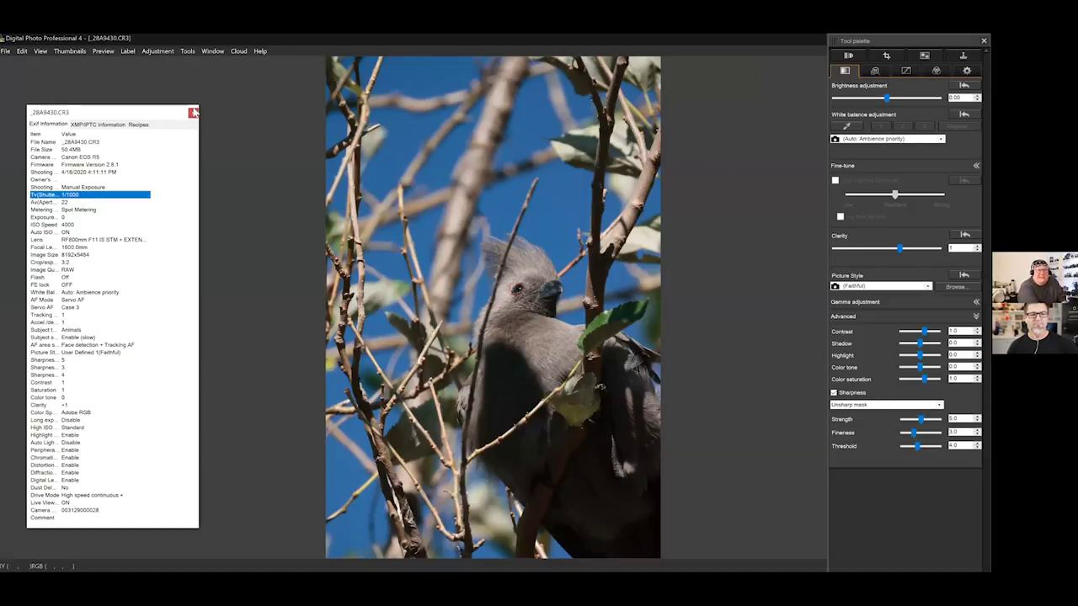
pyautogui.click(193, 111)
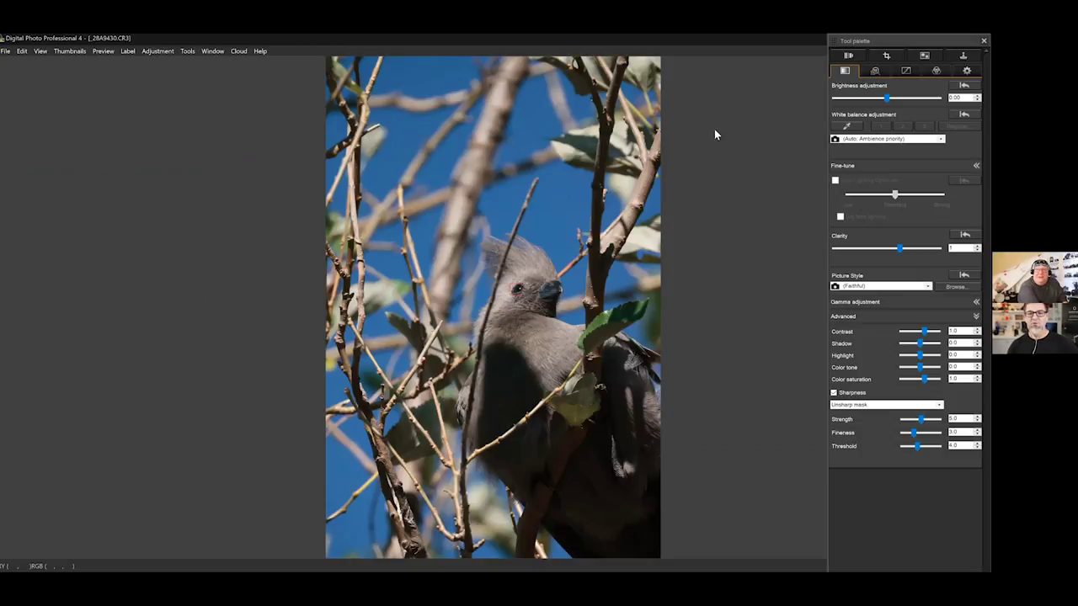
pyautogui.hotkey('alt', 'q')
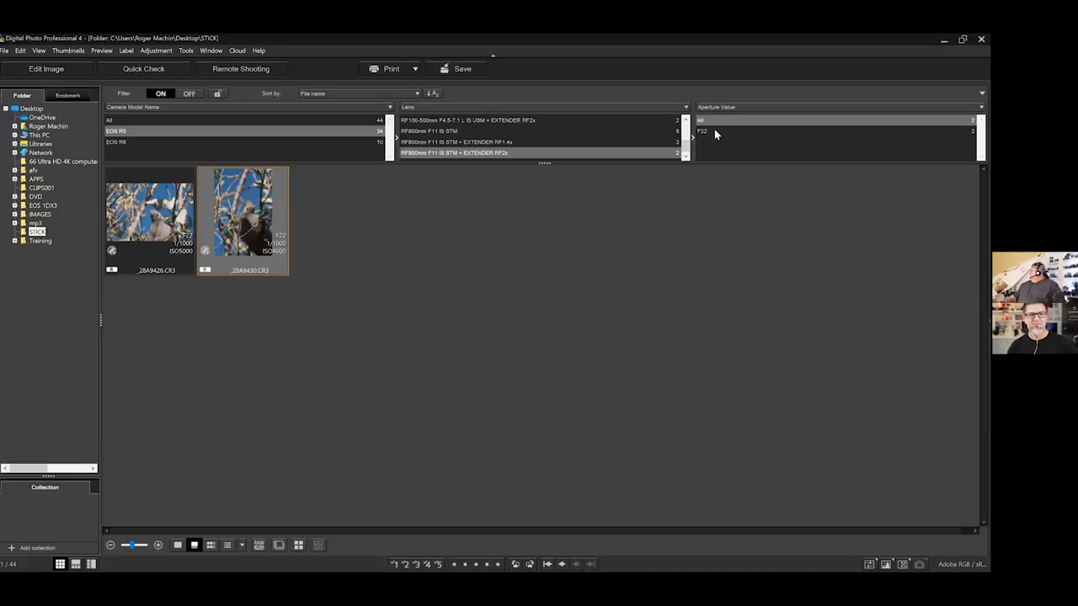